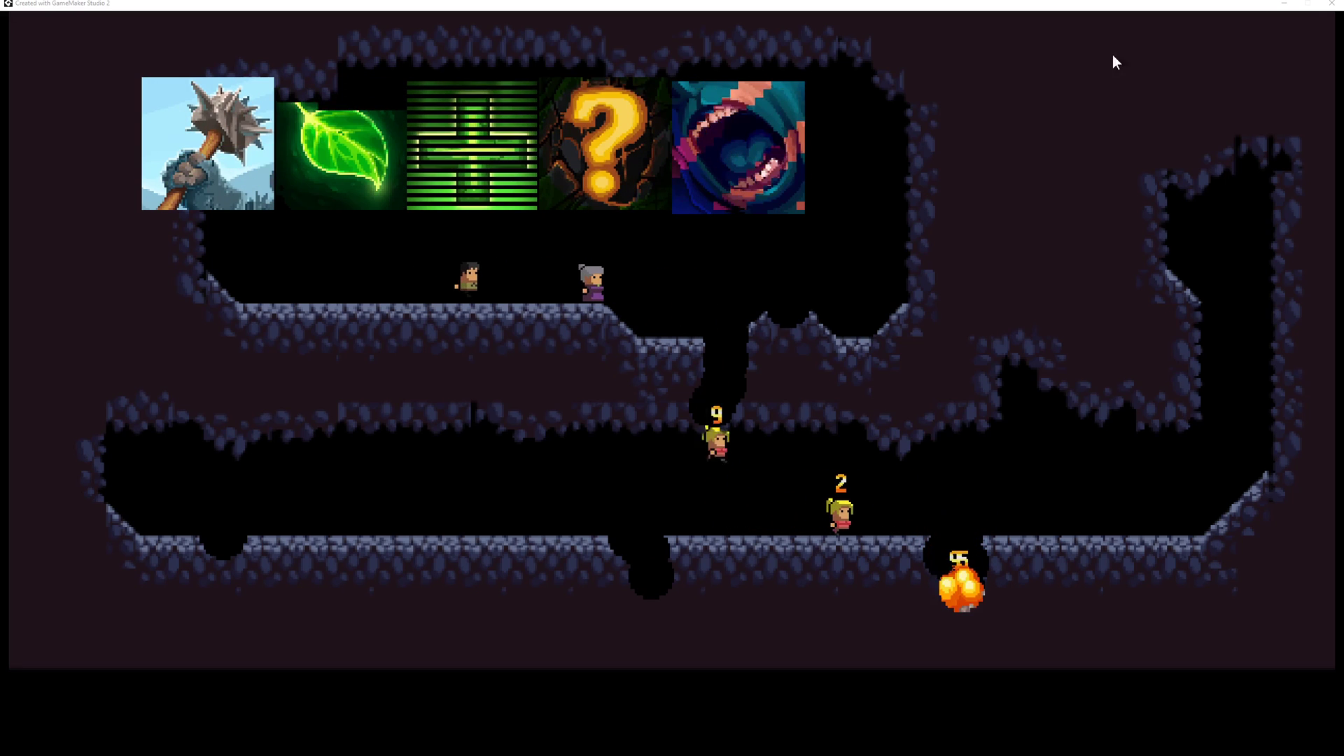
Close the running game and delete four obj_ApplySeqence instances from Room1, keeping only the middle one of the row.
left_click(1330, 7)
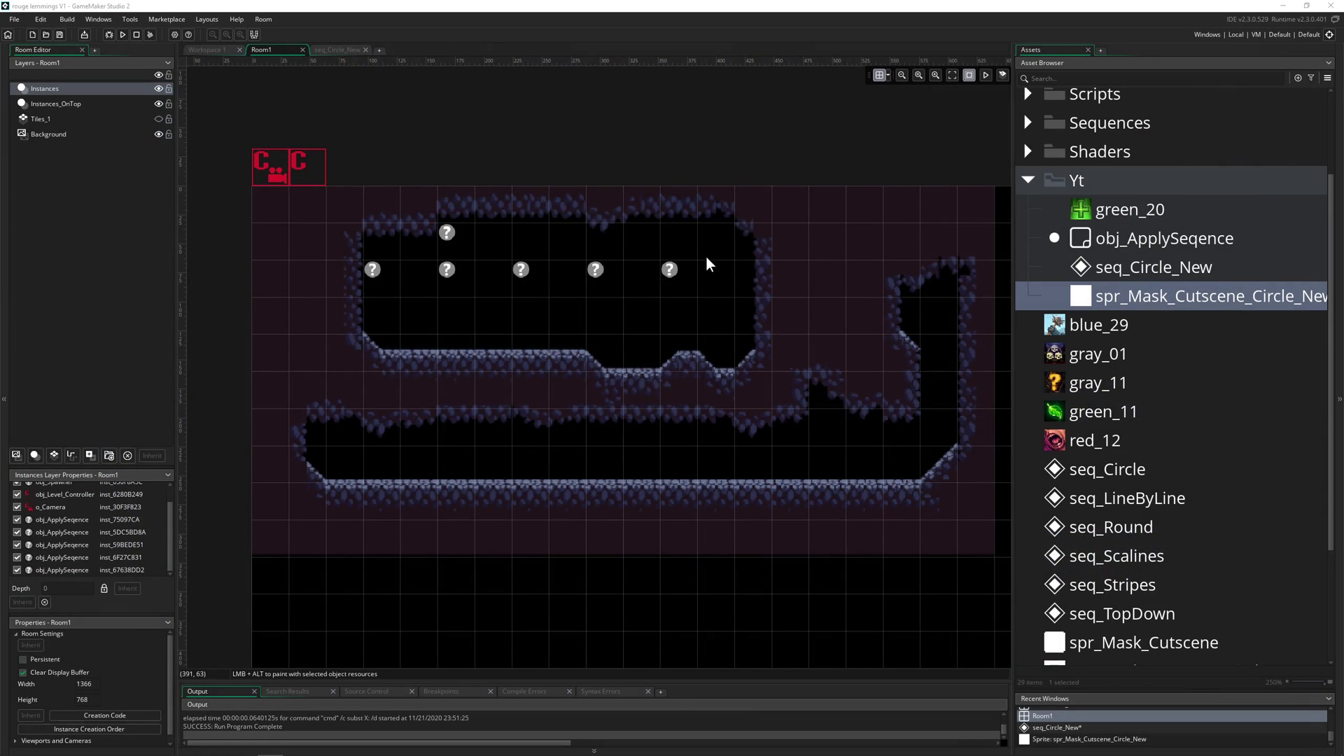
left_click(447, 269)
key("Delete")
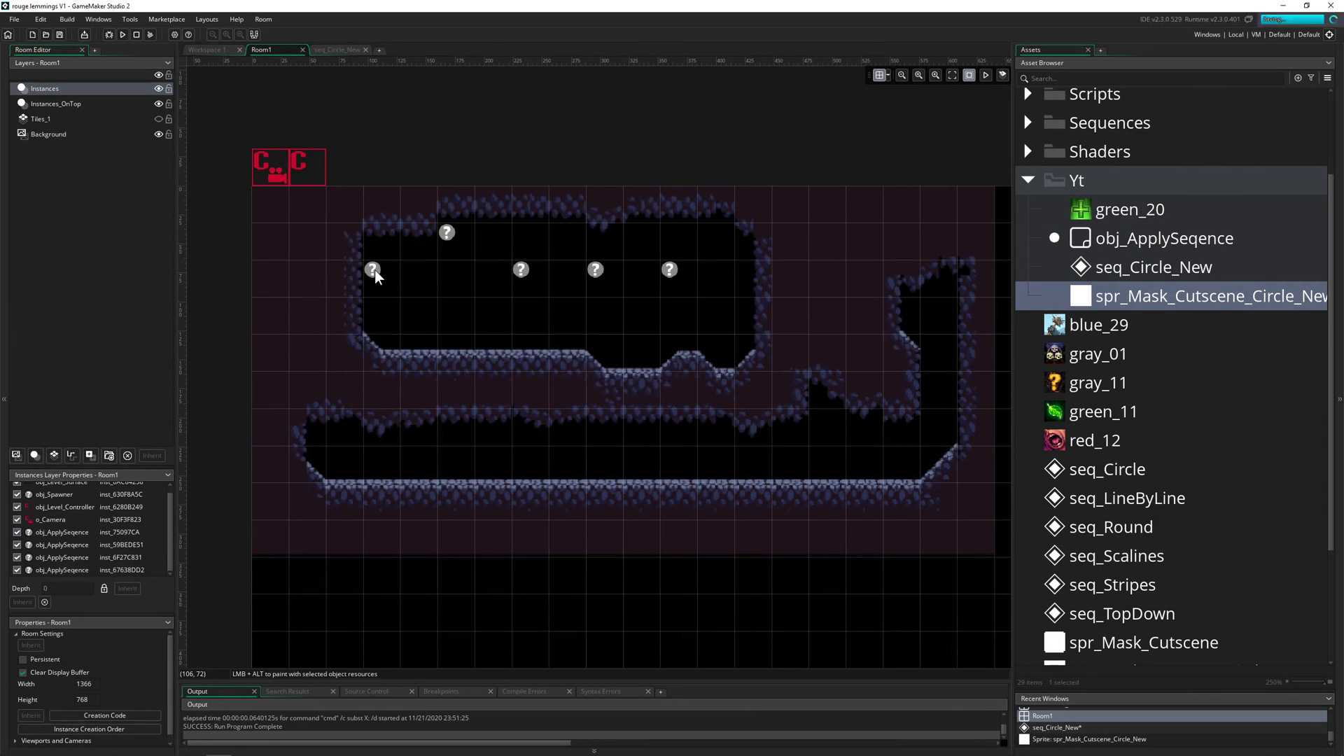
left_click(372, 270)
key("Delete")
left_click(596, 270)
key("Delete")
left_click(670, 270)
key("Delete")
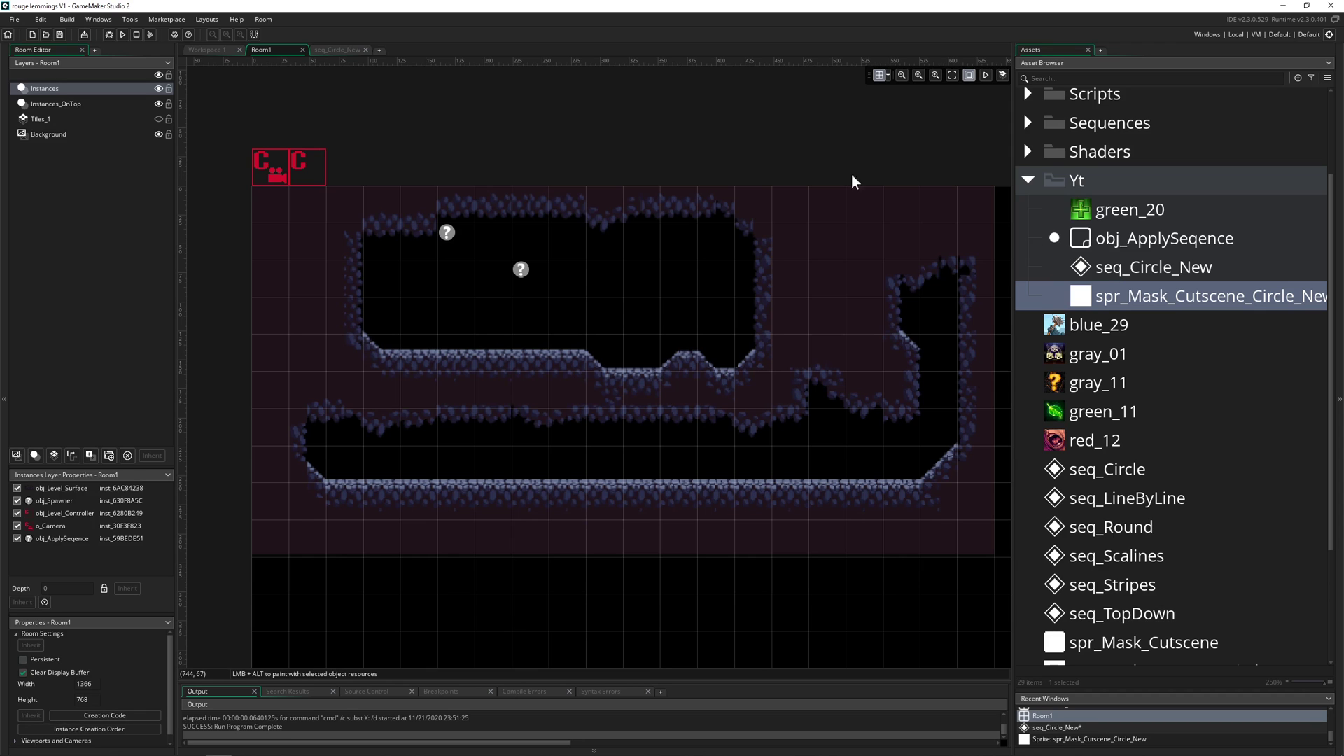
Open seq_Circle_New, scrub through its animation, and delete both the Clipping Mask and green_20 tracks.
left_click(334, 50)
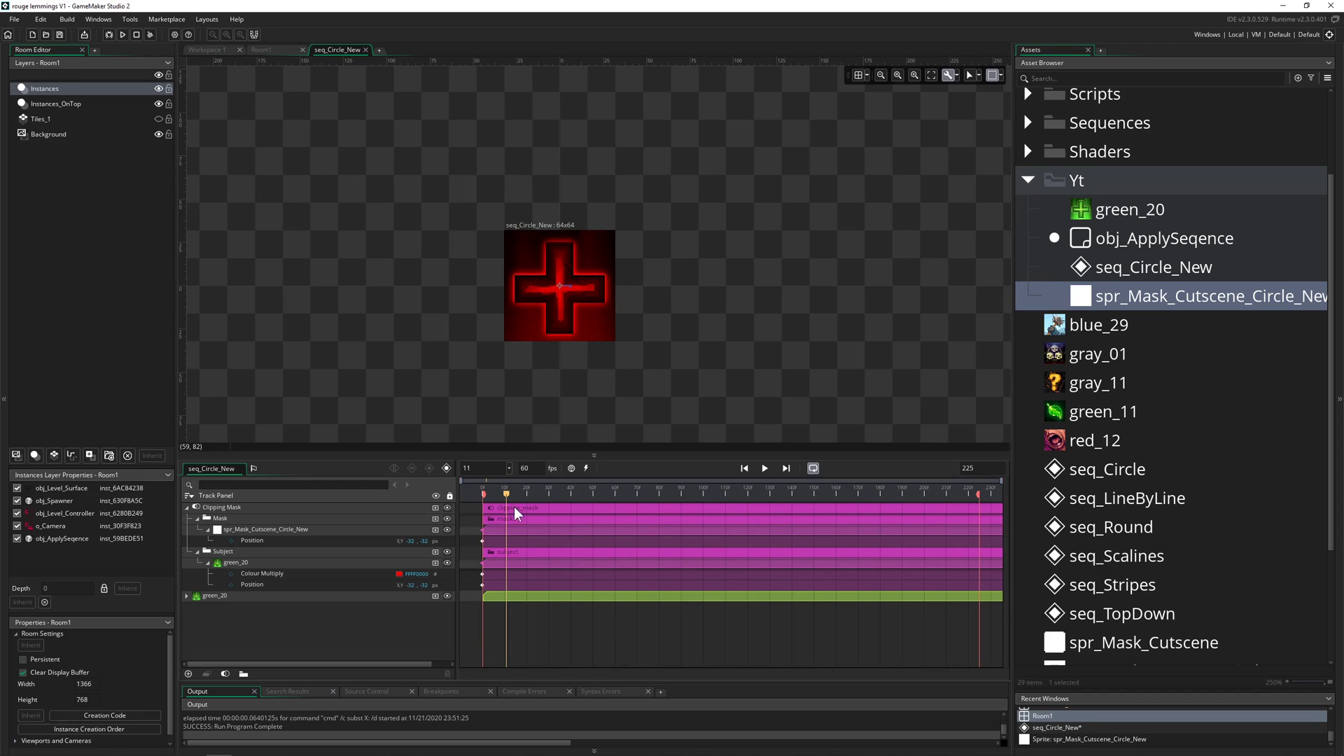
left_click_drag(507, 495, 597, 495)
left_click_drag(677, 488, 461, 509)
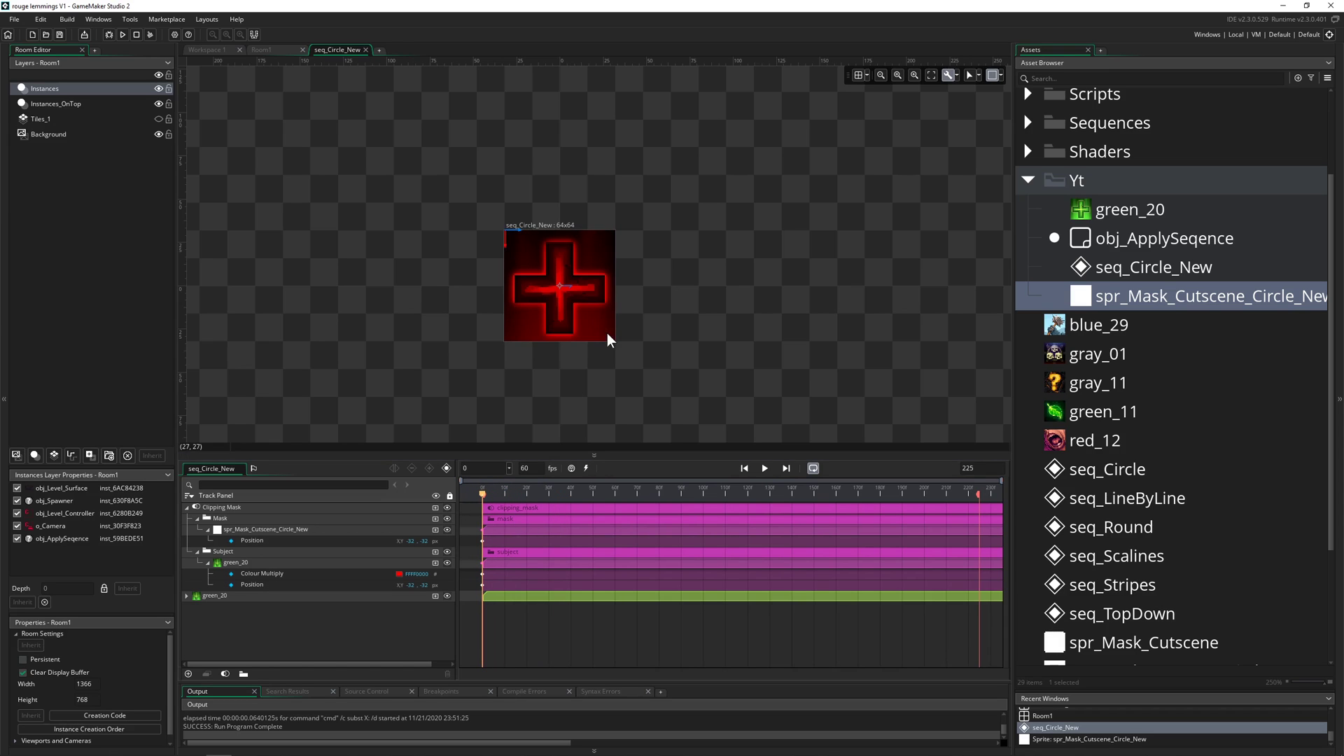
left_click(221, 509)
key("Delete")
left_click(224, 509)
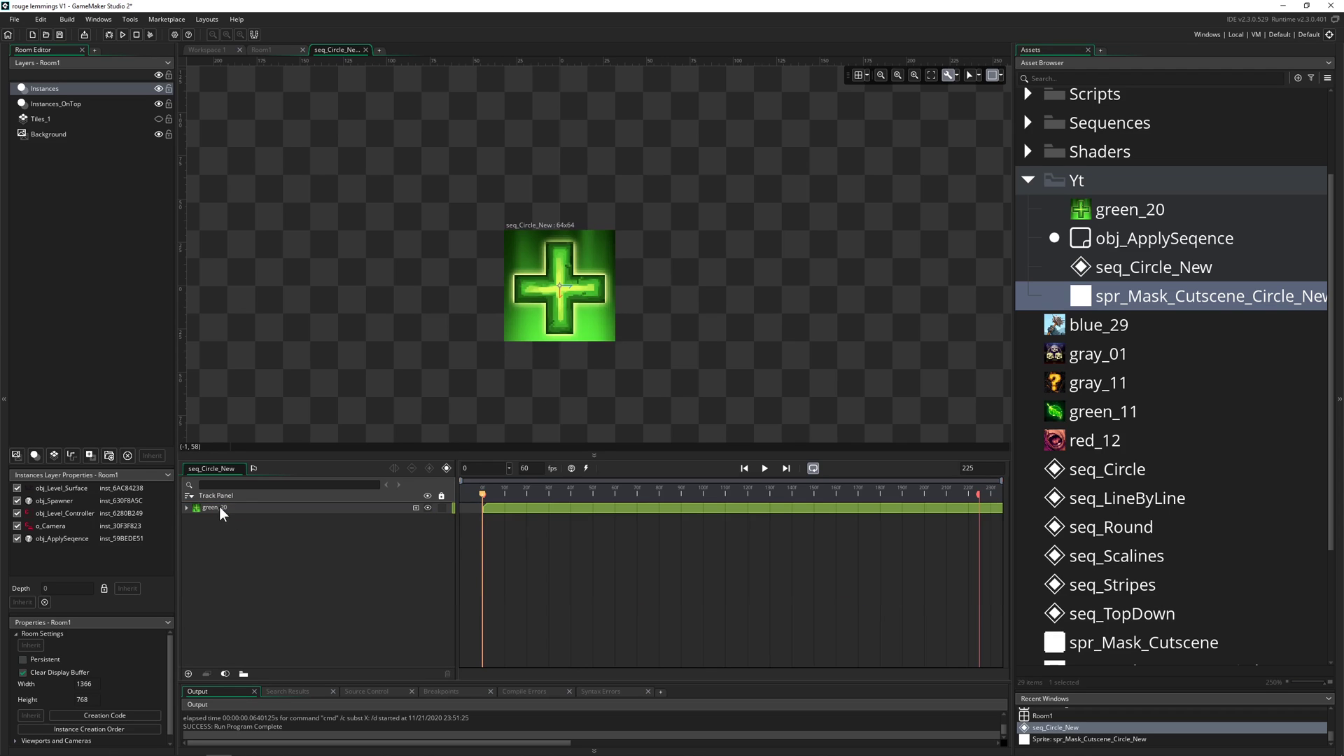
key("Delete")
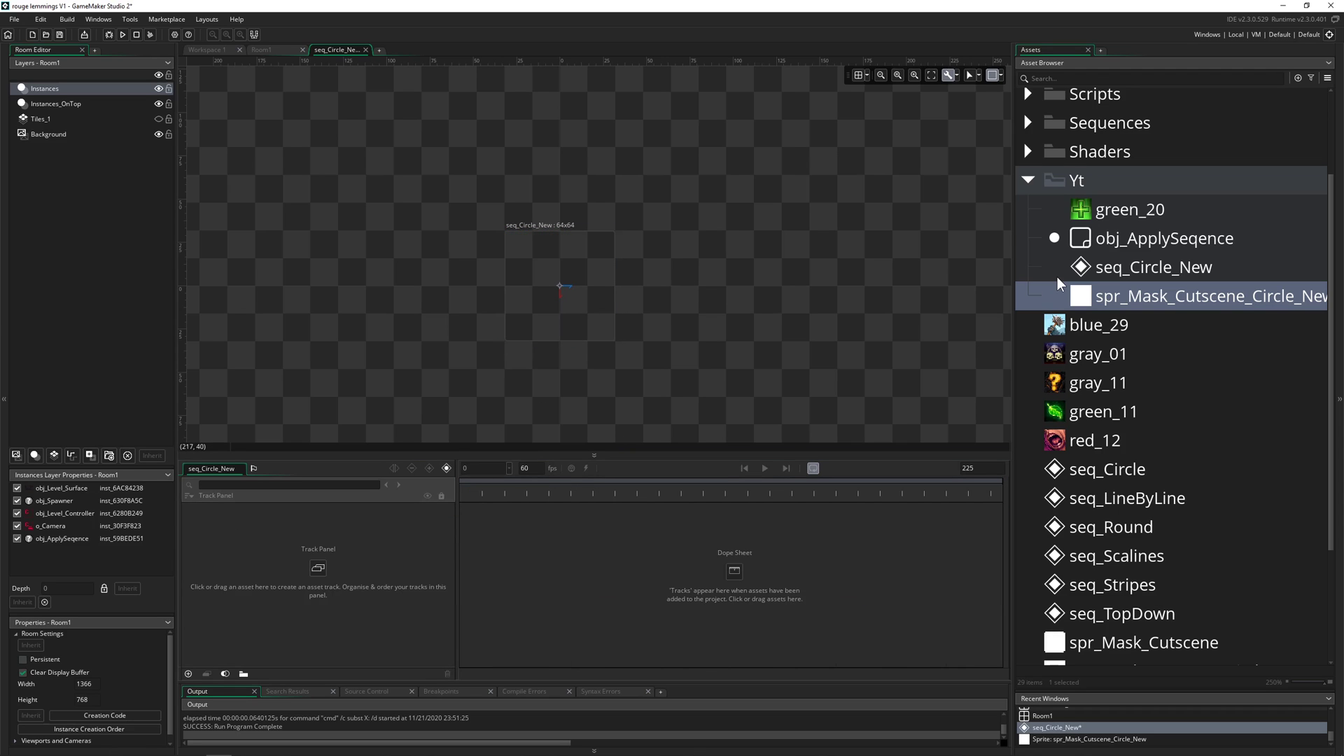
Check the canvas frame size and origin settings of the seq_Circle_New sequence.
left_click_drag(1122, 217, 1085, 241)
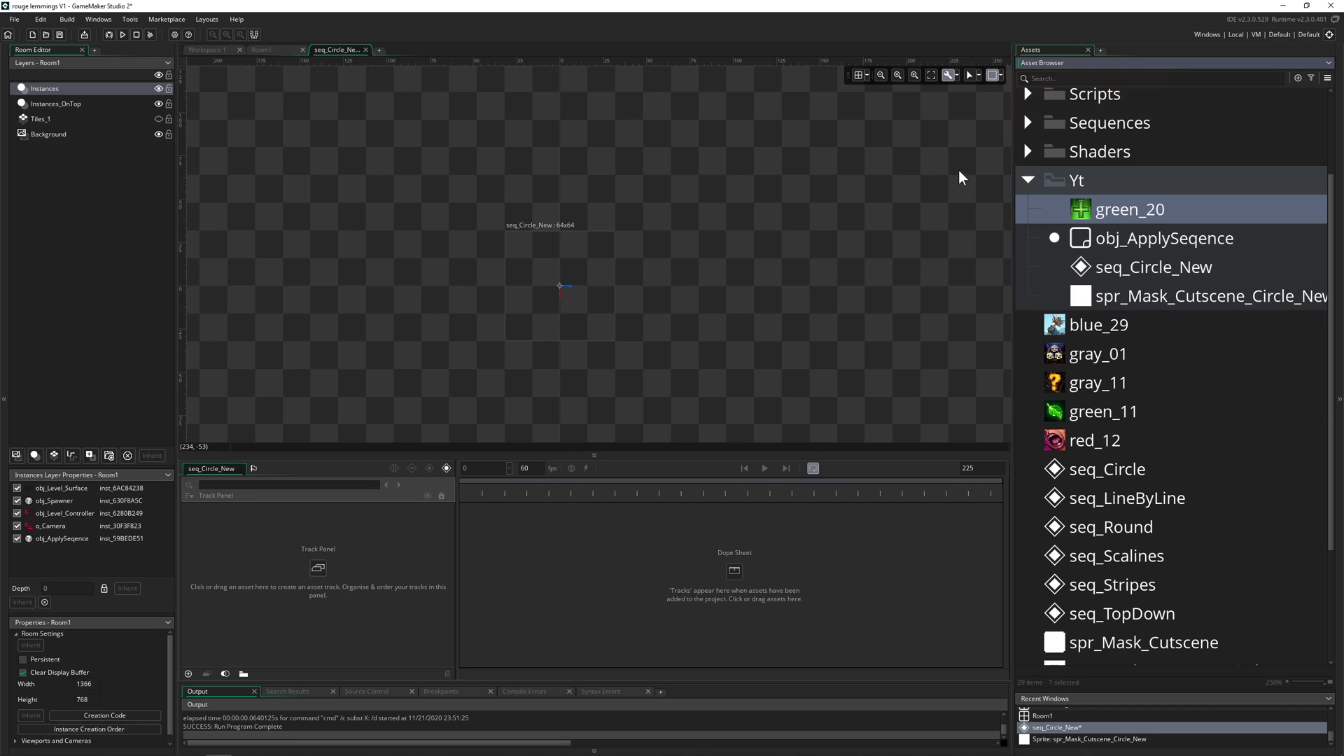
left_click(1000, 75)
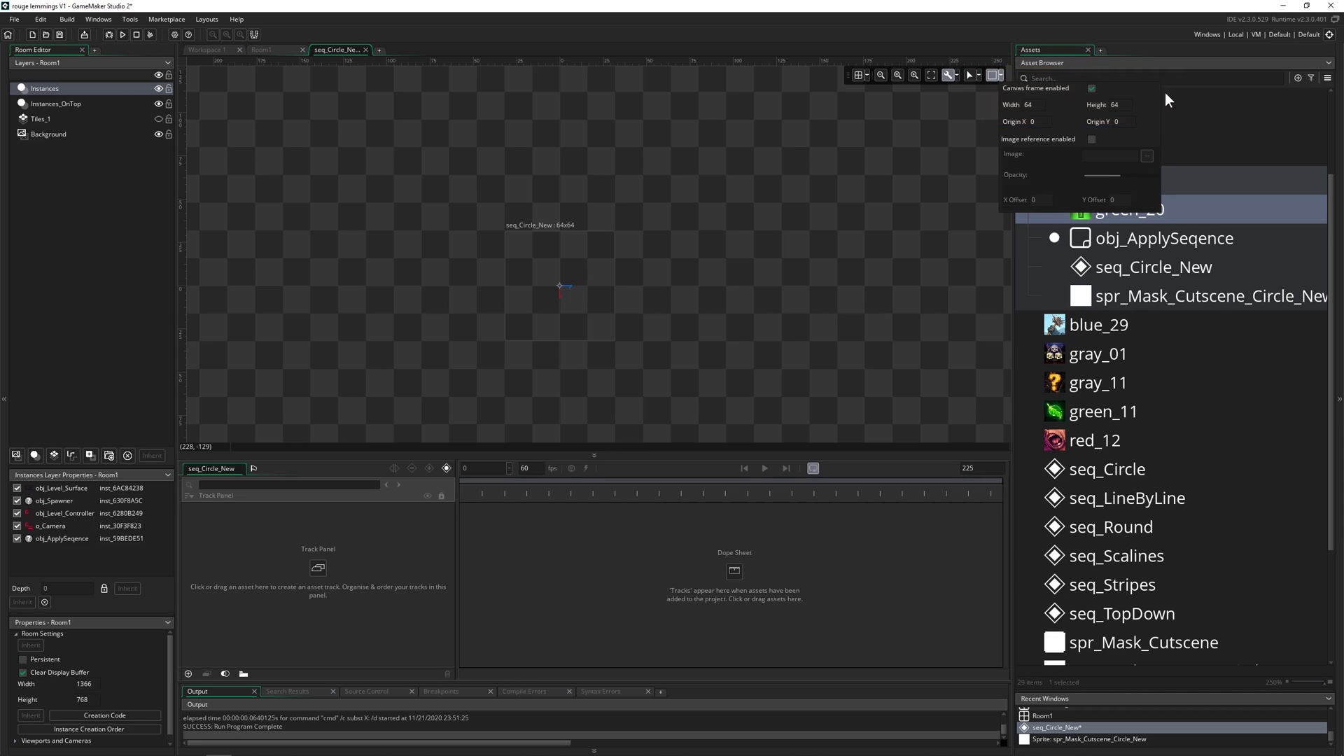
left_click(1190, 96)
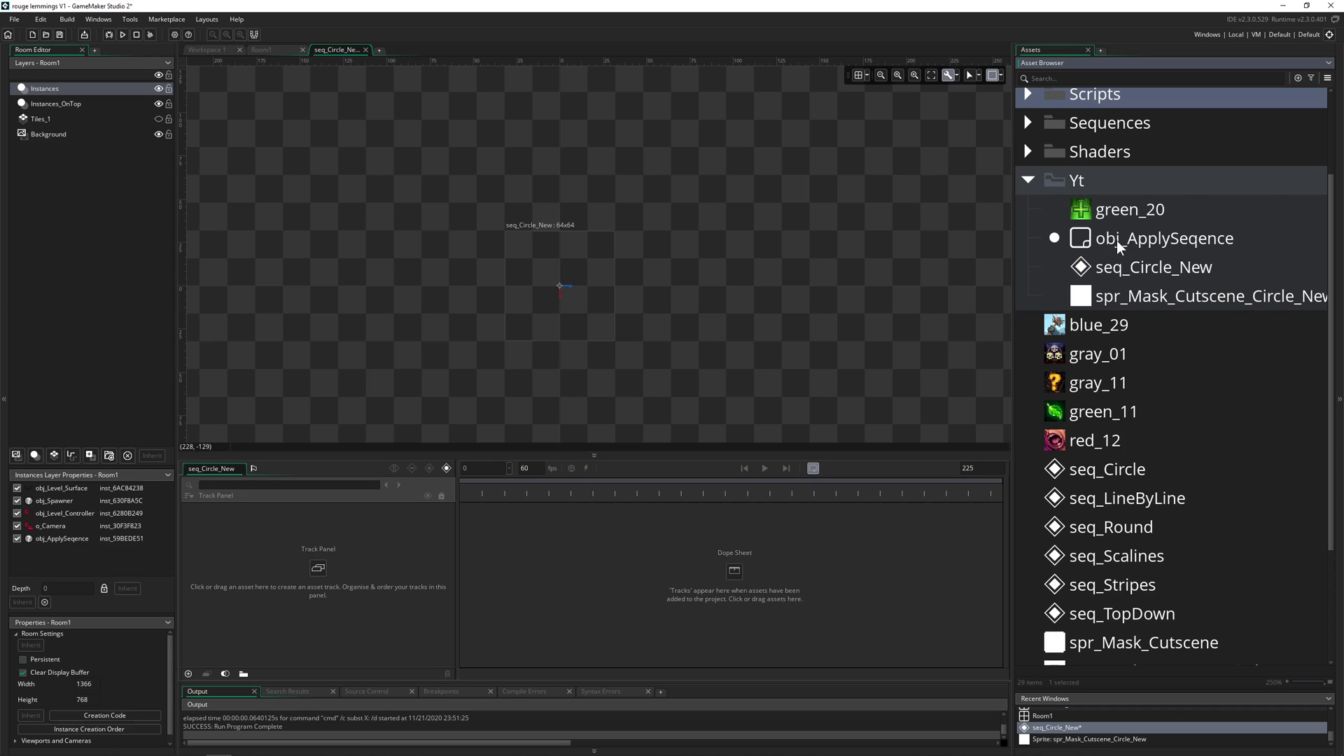
Place the green_20 sprite in the sequence and key its Position at frame 0 with Y set to -32.
left_click_drag(1128, 215, 551, 279)
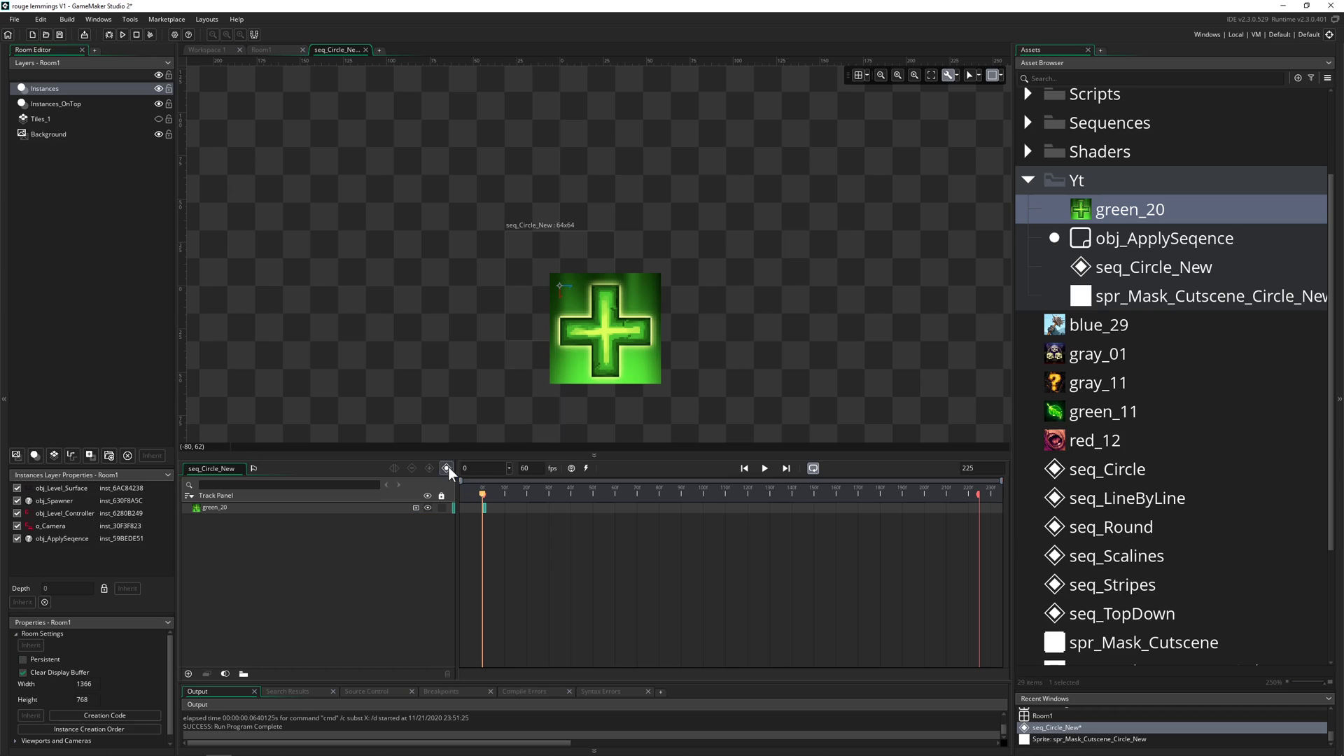
left_click(416, 507)
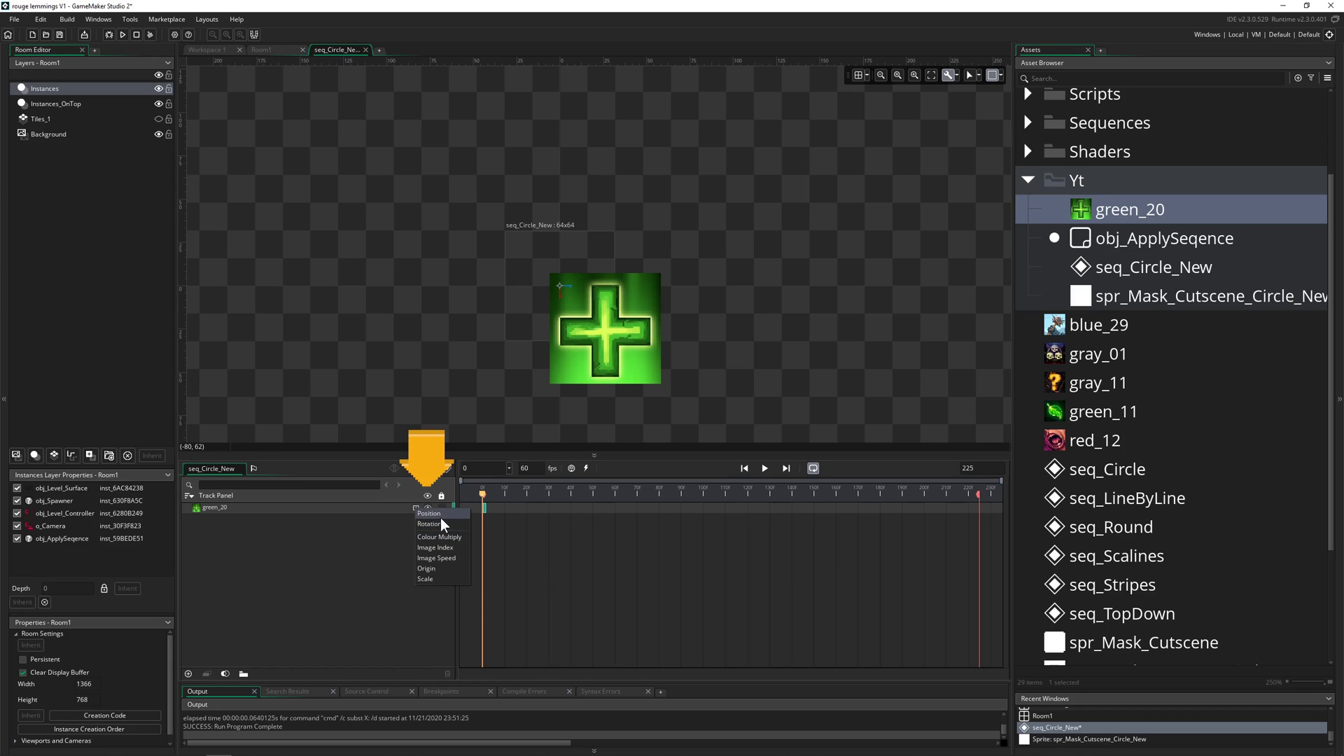
left_click(433, 514)
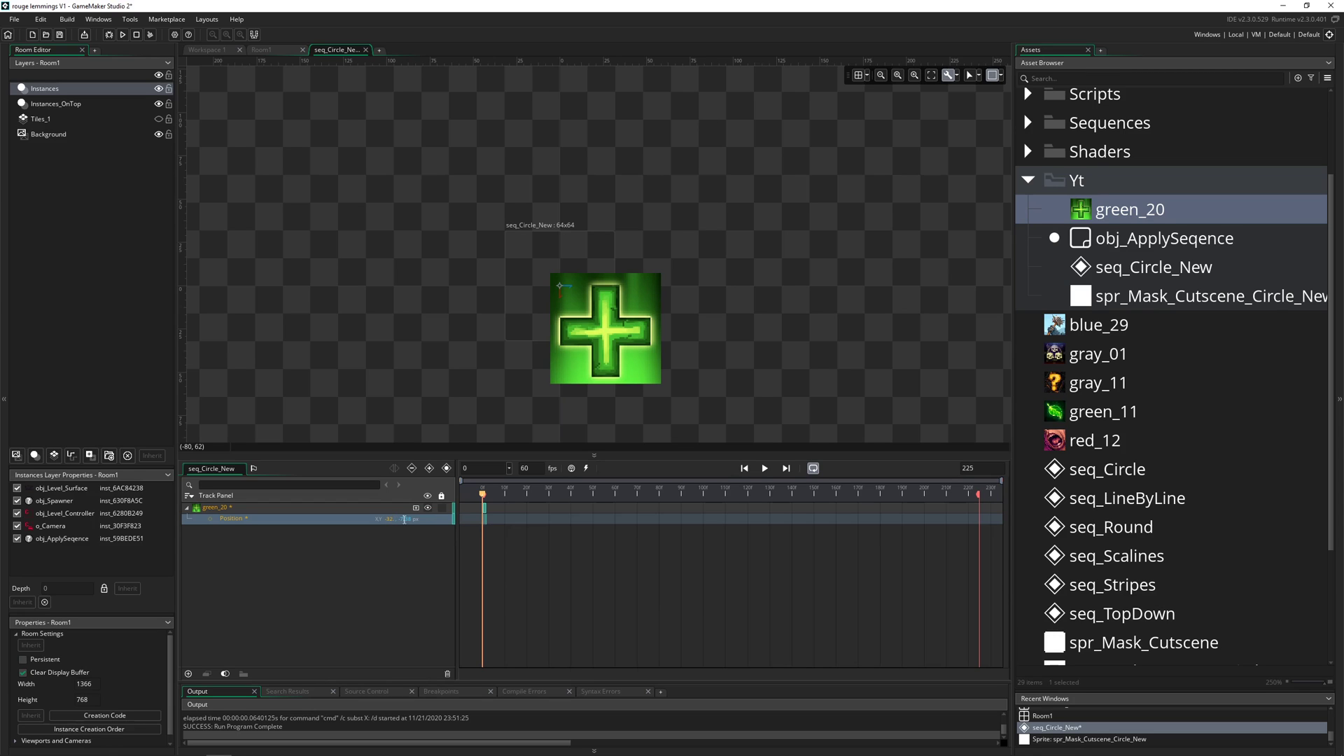
type("-32")
key("Return")
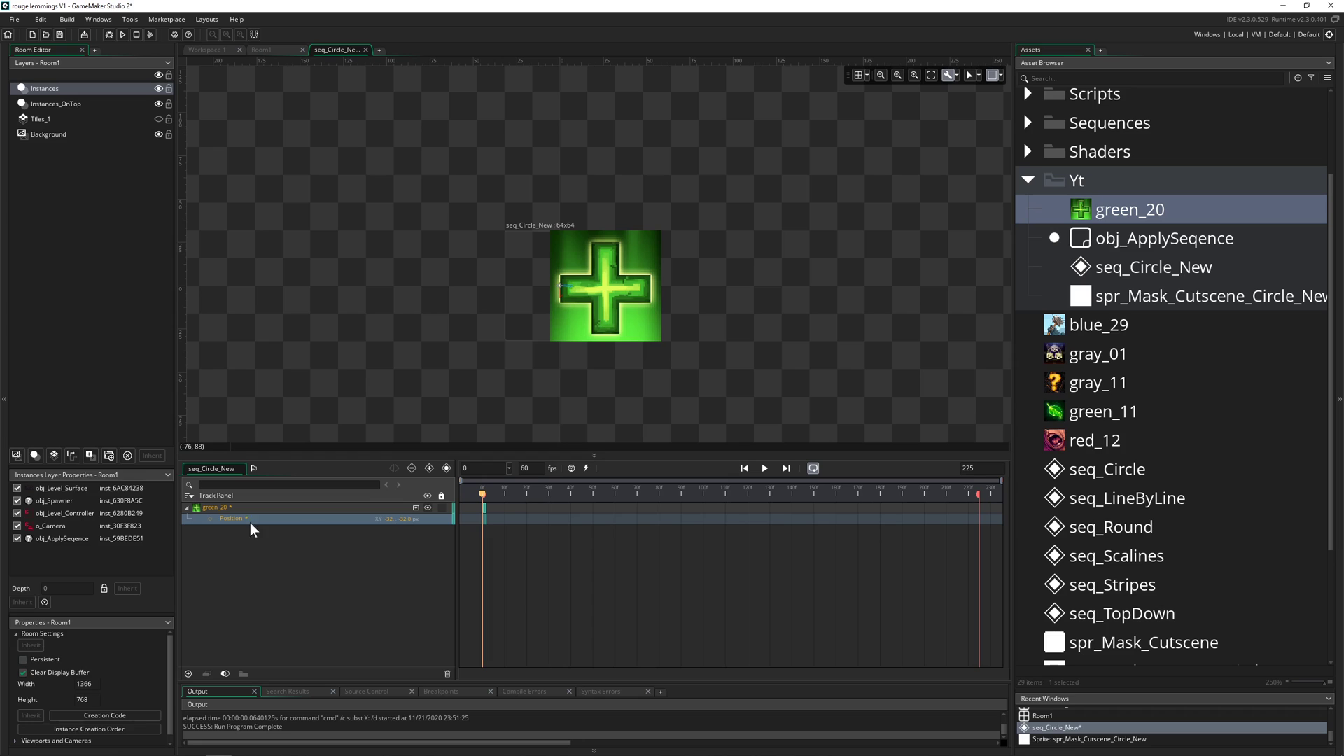
left_click(211, 518)
scroll(599, 269, "up", 2)
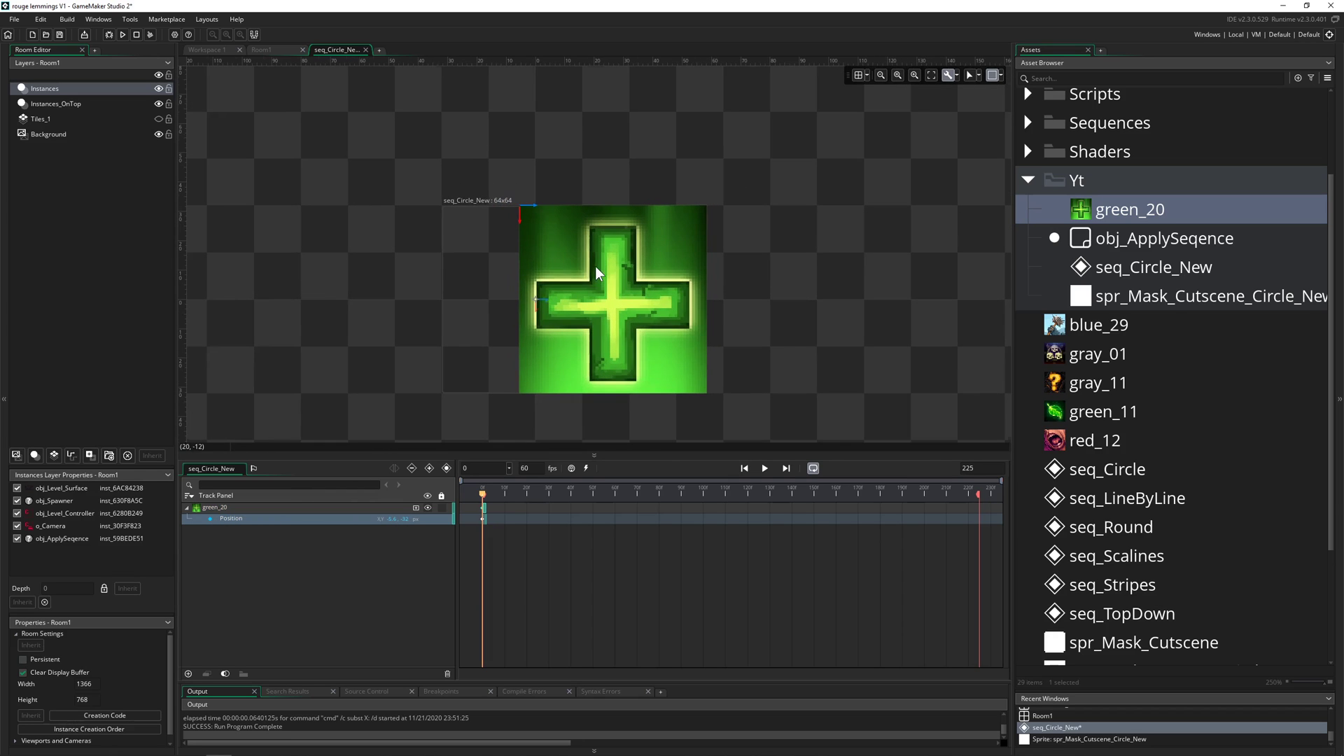
Set the X position of the green_20 track to -32 so the sprite sits inside the canvas frame.
left_click(632, 263)
scroll(632, 263, "down", 2)
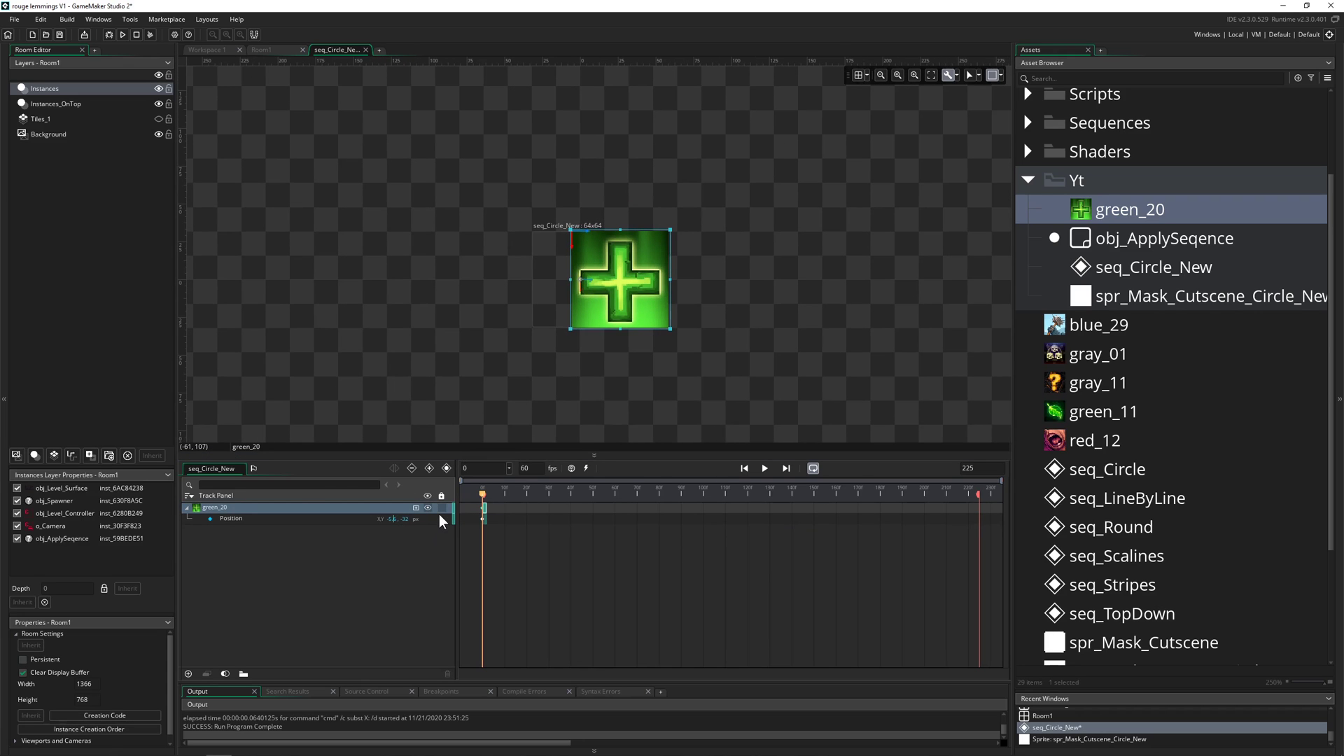
key("Right")
type("32")
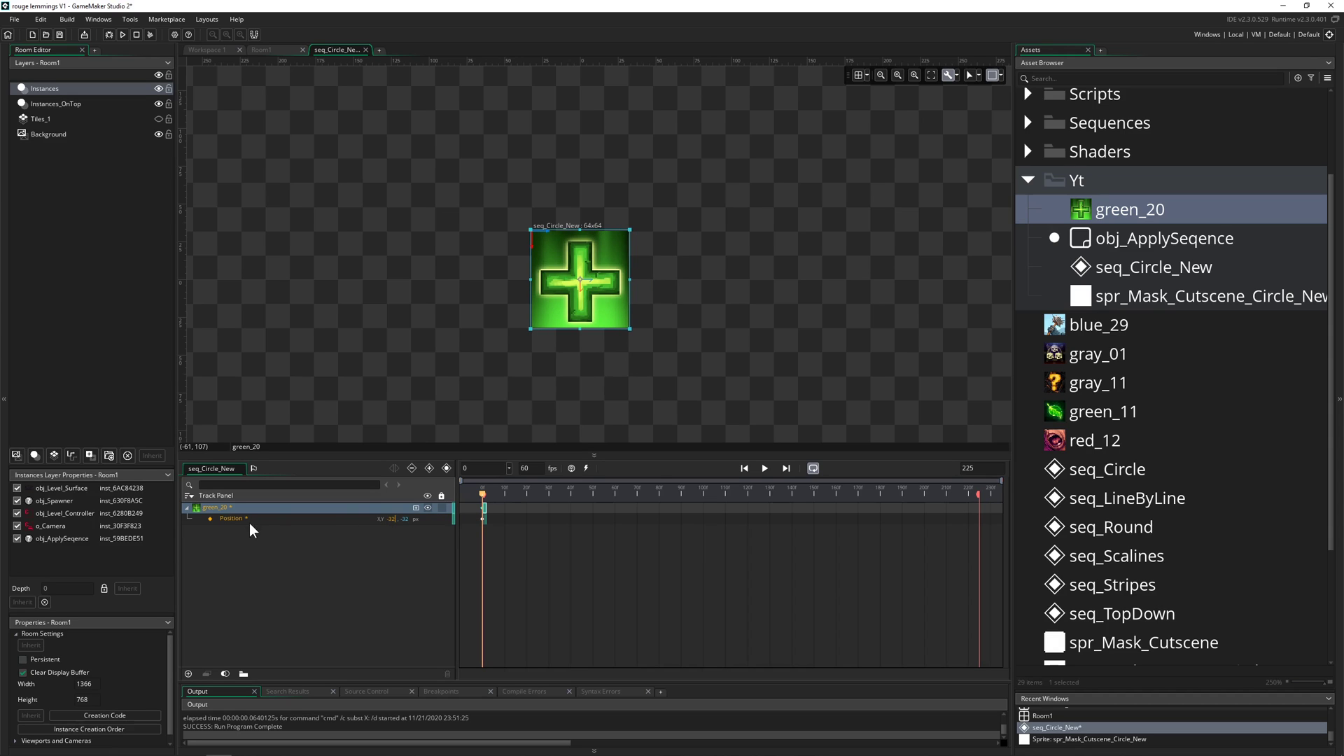
key("Return")
scroll(604, 283, "down", 2)
left_click(448, 294)
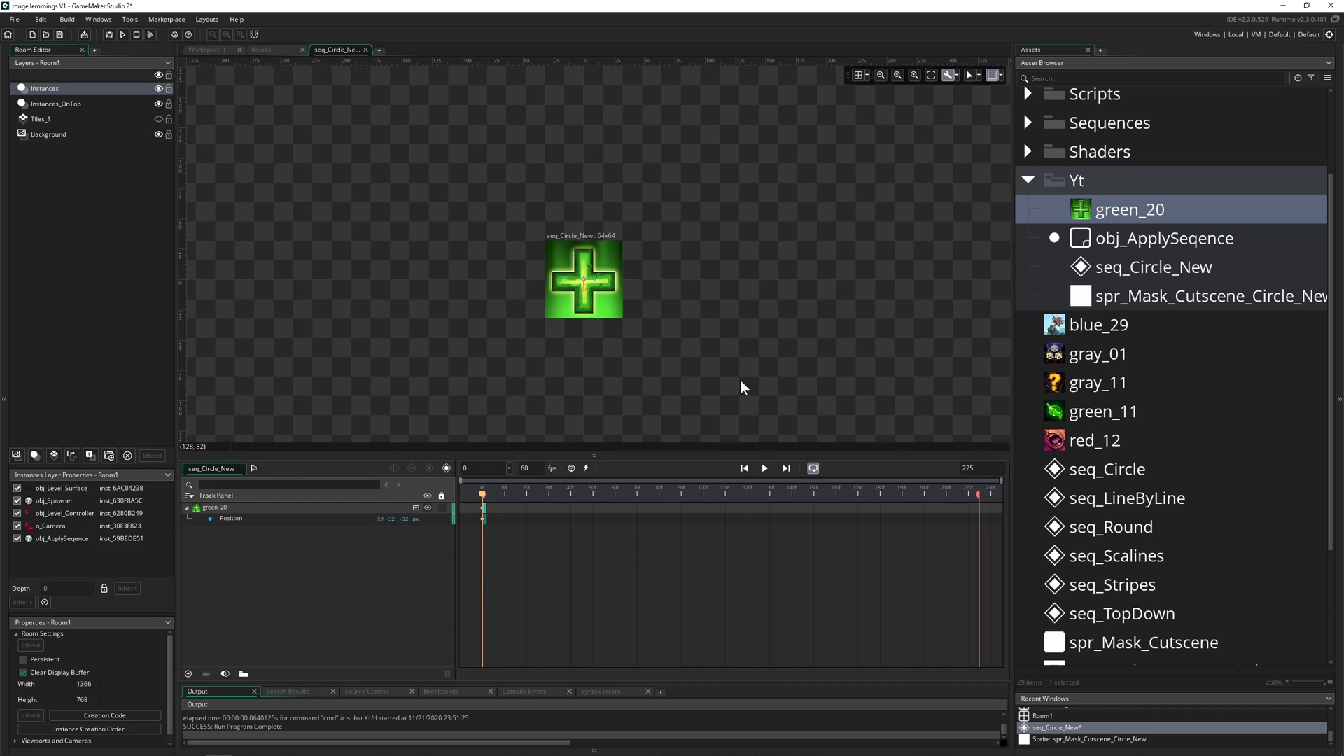
Collapse and hide the green_20 track, and add a new clipping mask with its Mask and Subject groups expanded.
left_click(188, 508)
left_click(226, 510)
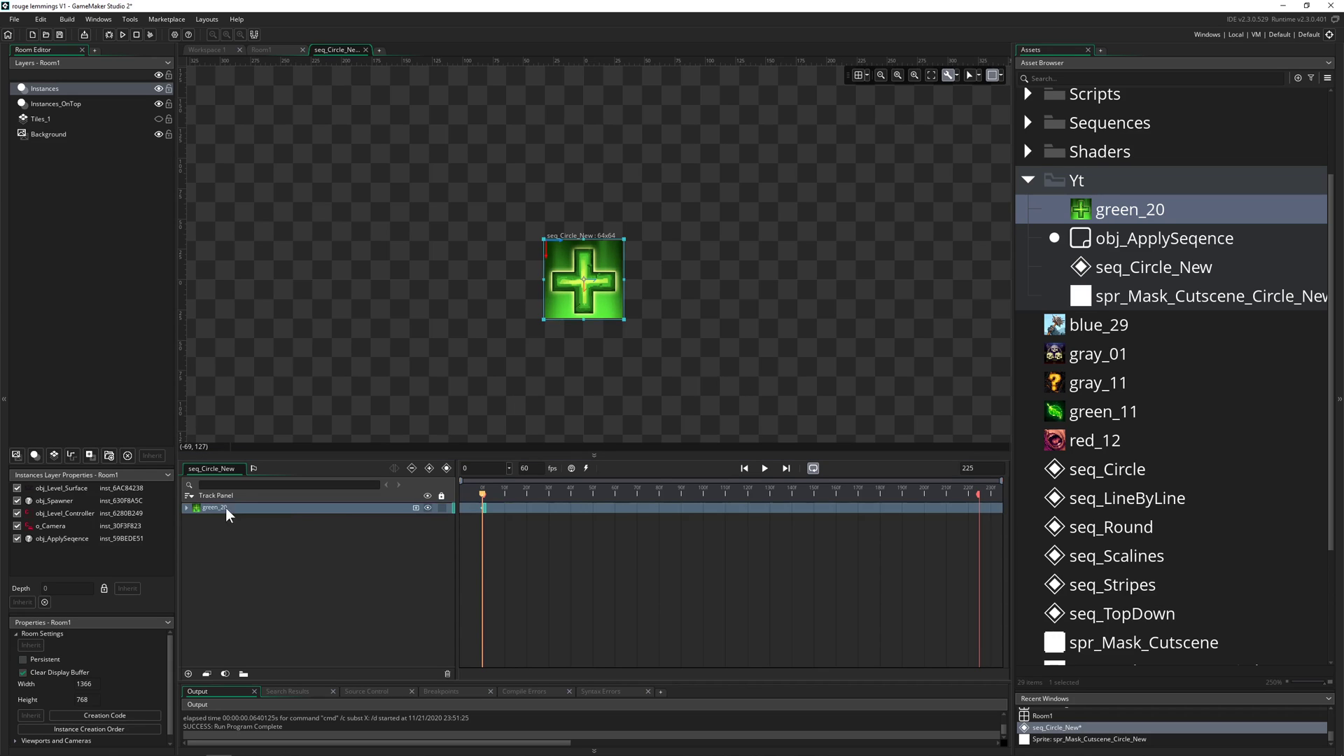
left_click(429, 508)
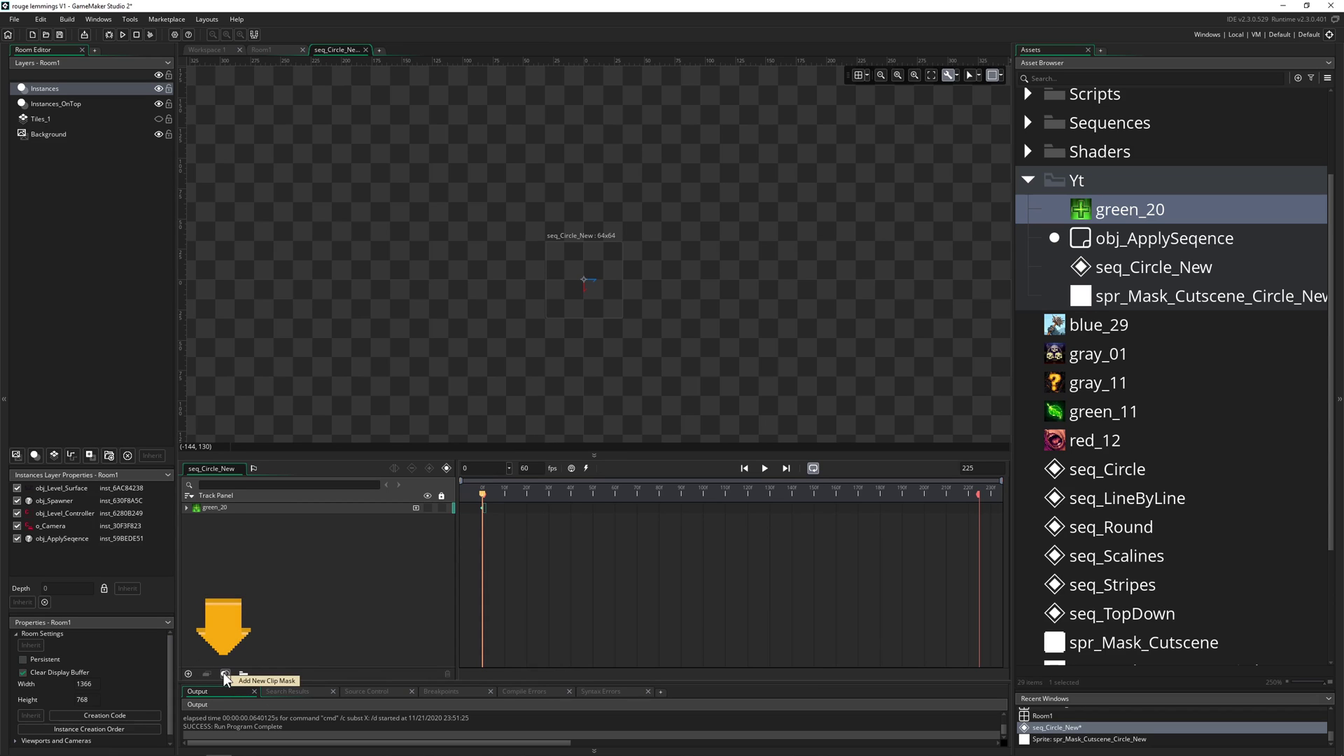
left_click(225, 674)
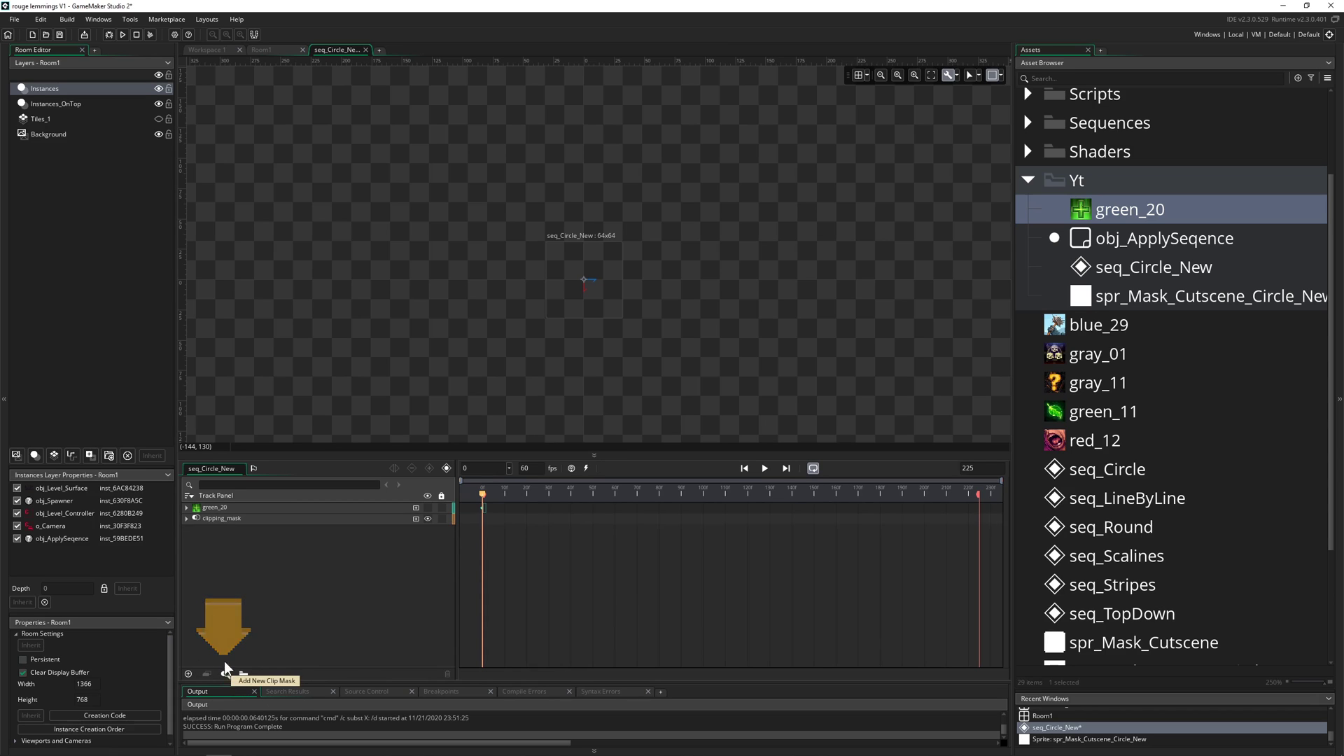
left_click(187, 519)
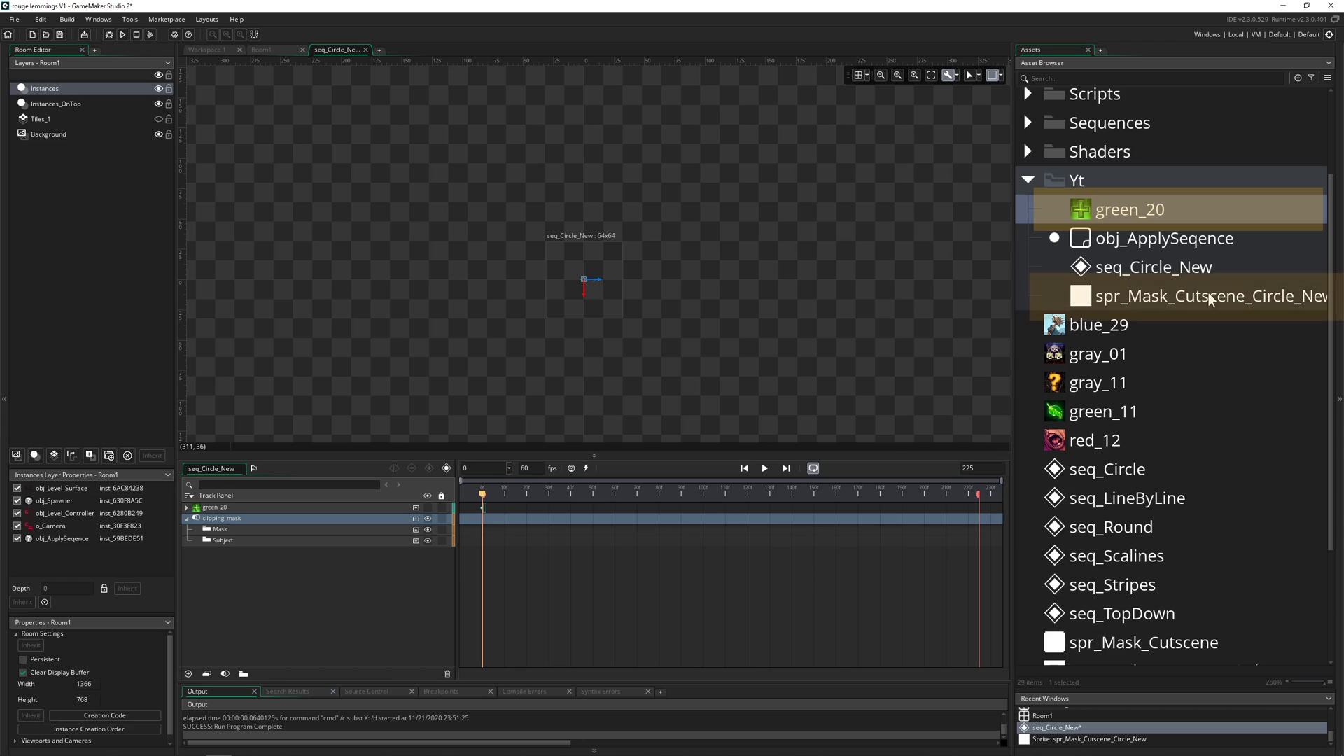
Examine the green_20 sprite and the animation frames of the spr_Mask_Cutscene_Circle_New sprite.
double_click(1106, 209)
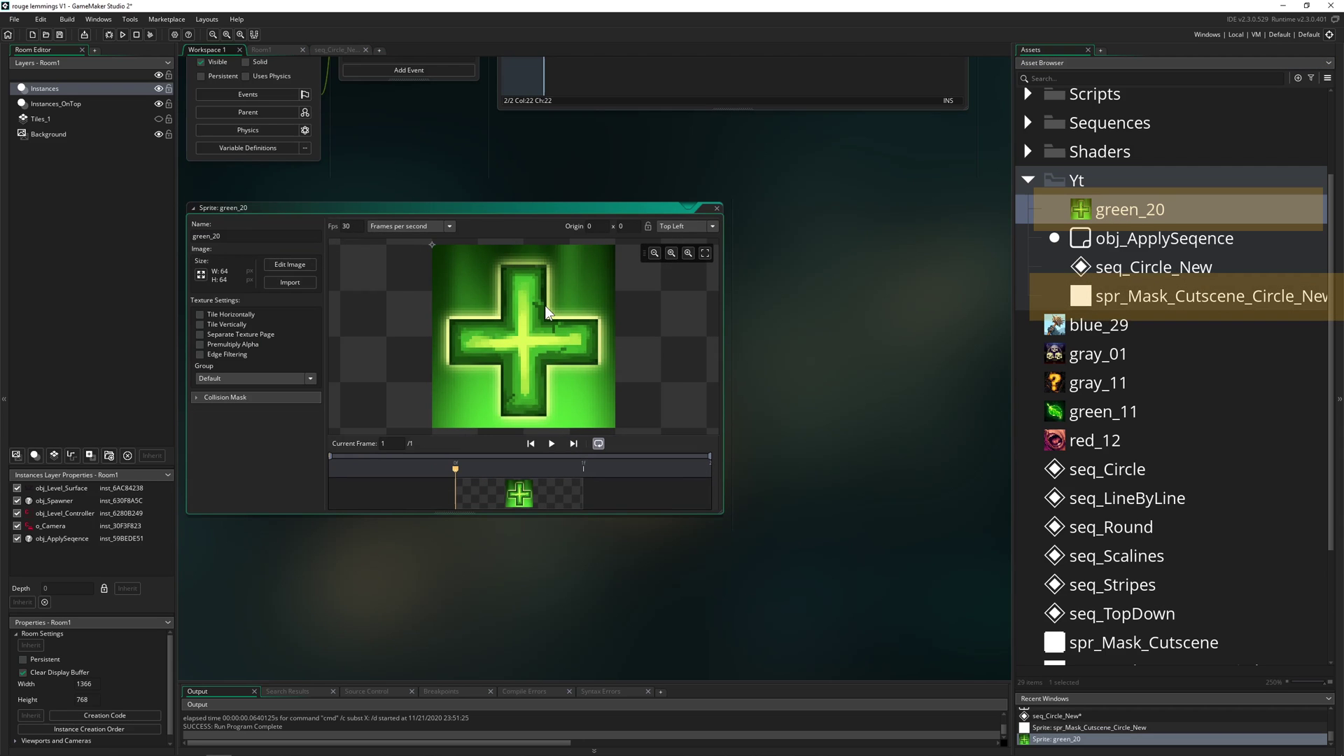
left_click(717, 208)
double_click(1155, 296)
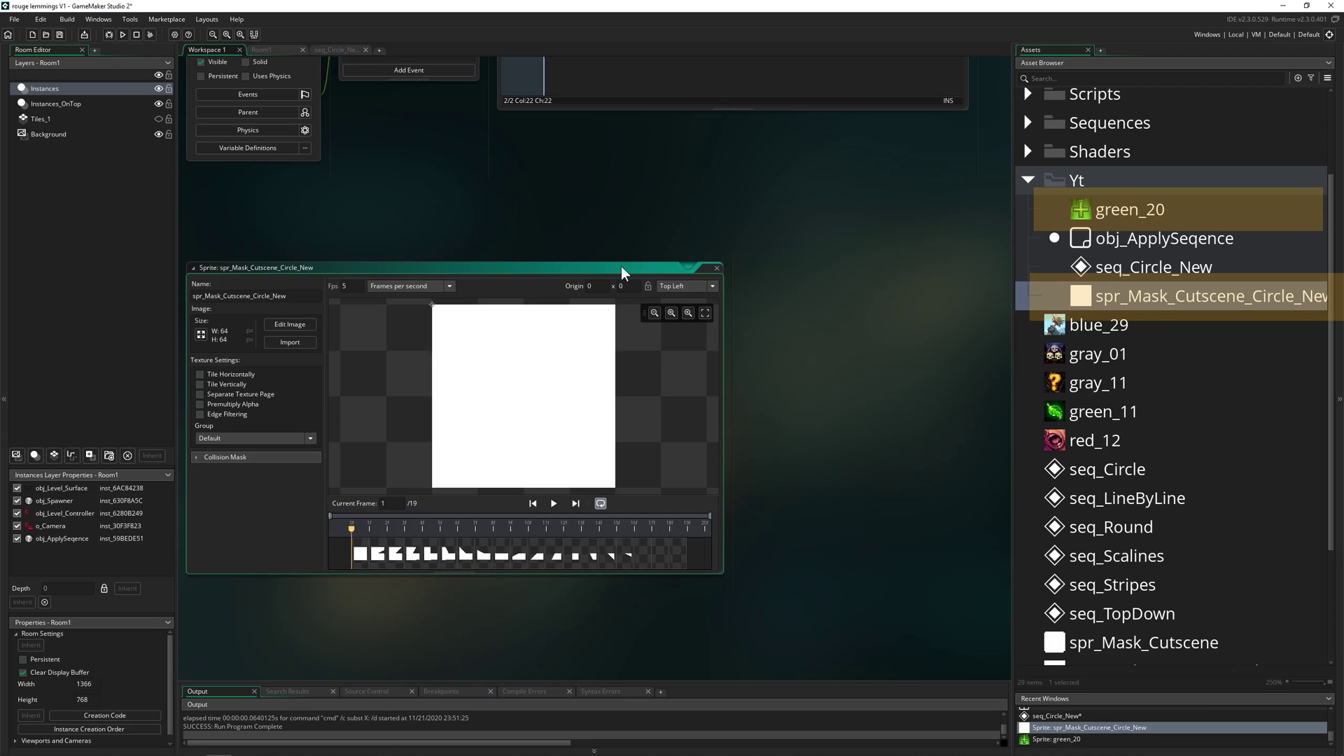
left_click_drag(622, 271, 734, 230)
left_click(509, 494)
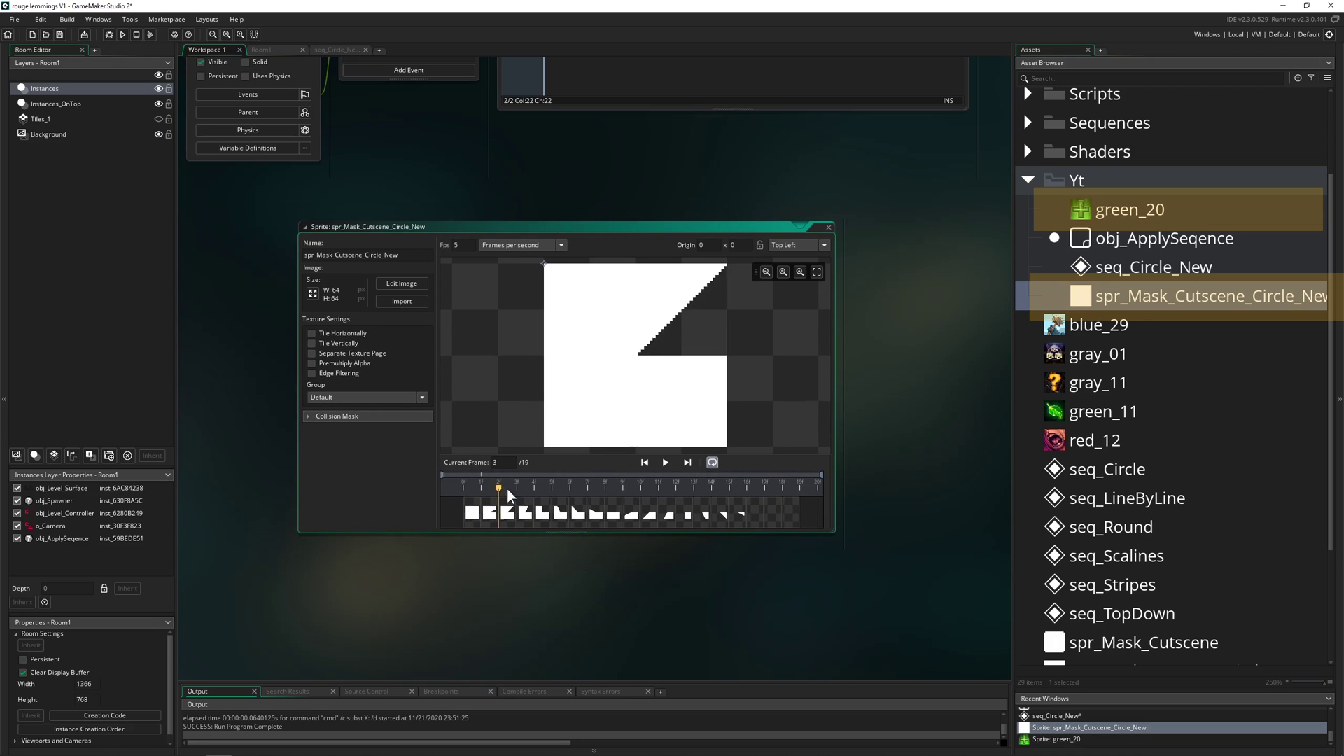
left_click_drag(509, 494, 552, 494)
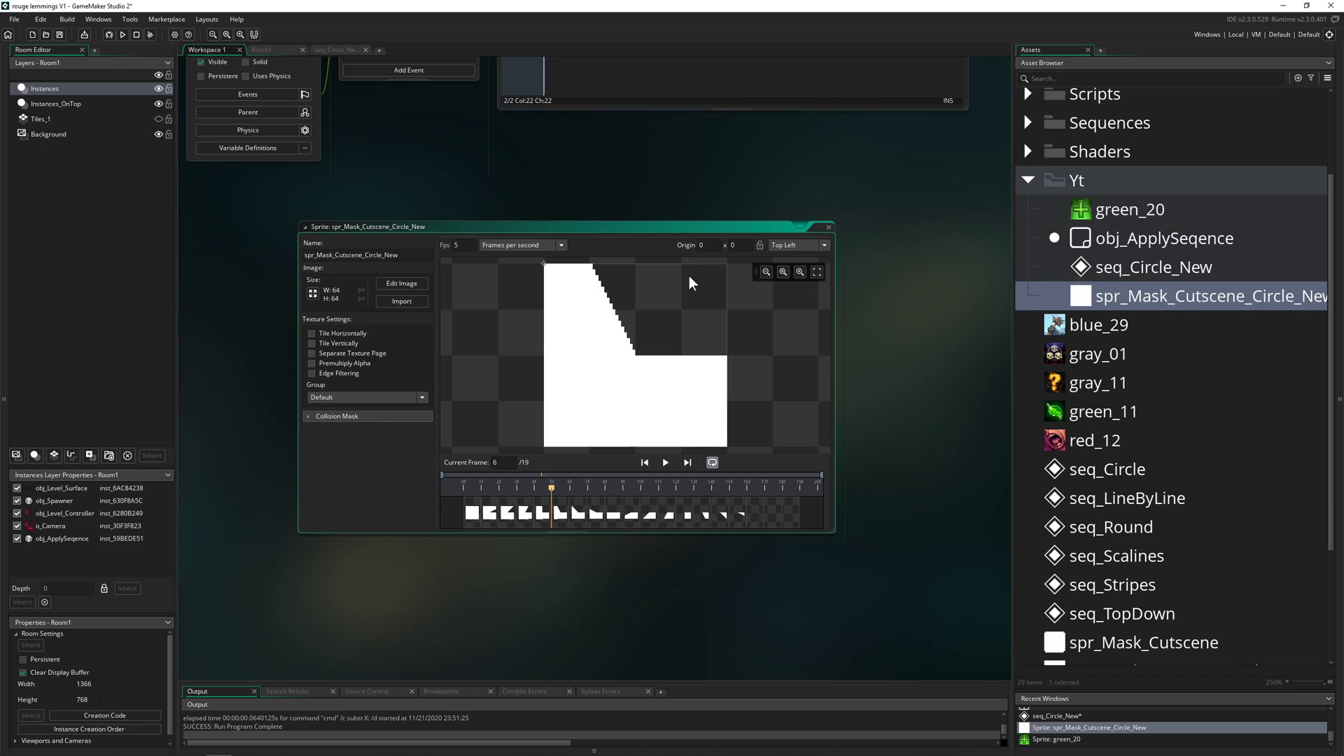
mouse_move(553, 494)
left_mouse_down()
mouse_move(679, 491)
mouse_move(516, 490)
mouse_move(603, 489)
mouse_move(570, 490)
left_mouse_up()
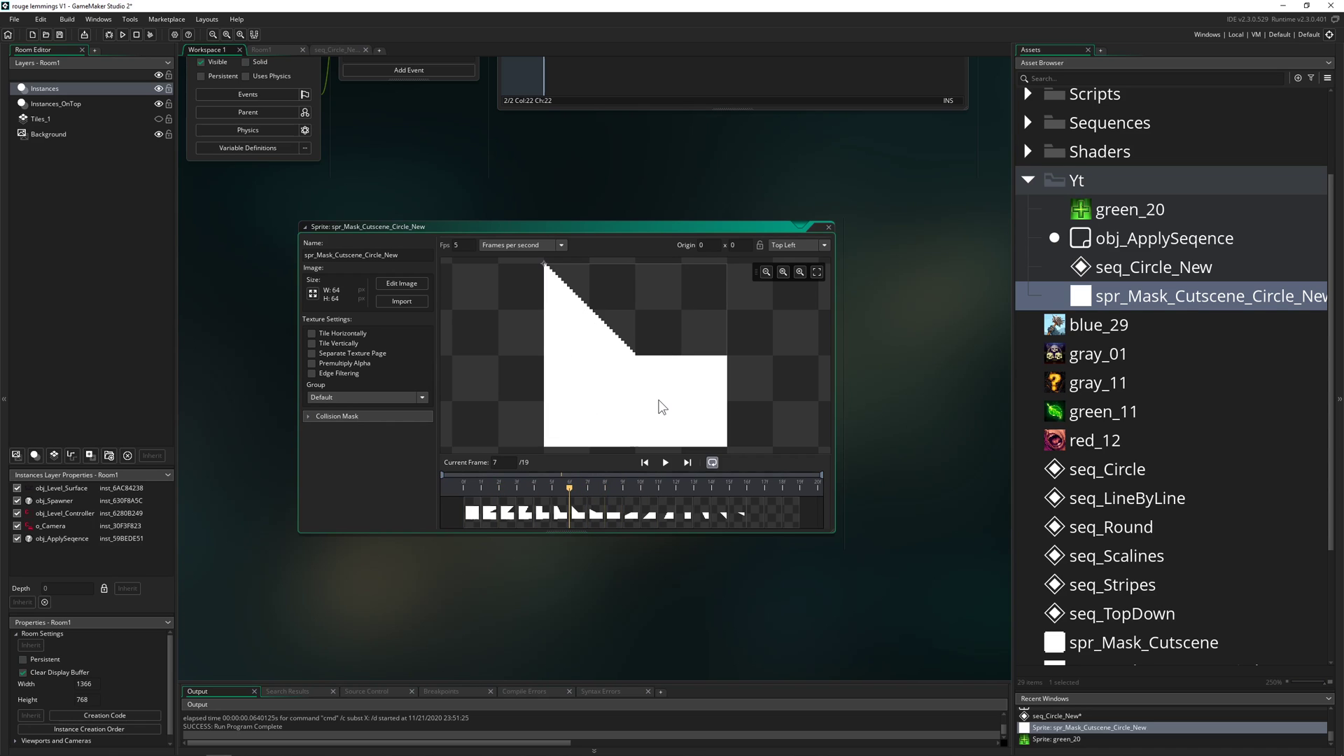
left_click(828, 228)
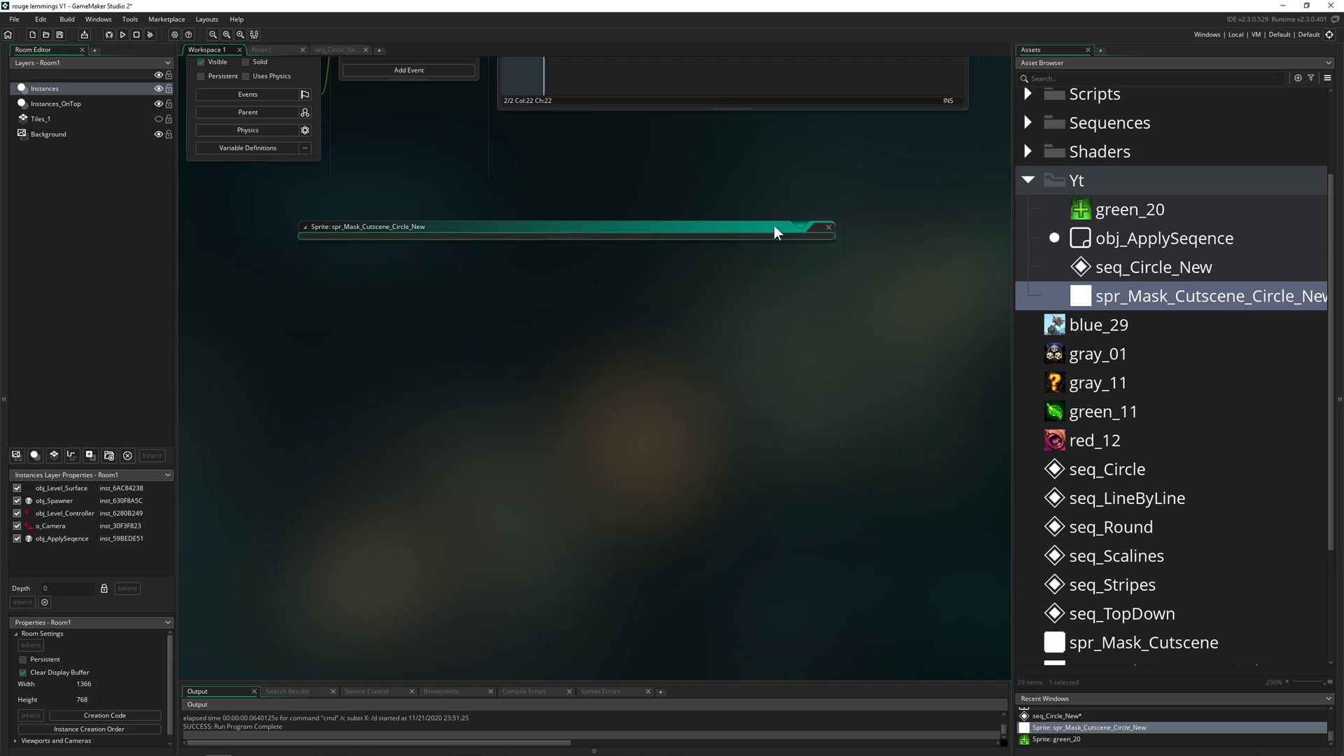
Return to seq_Circle_New and add the green_20 sprite to the clipping mask's Subject group.
left_click(339, 51)
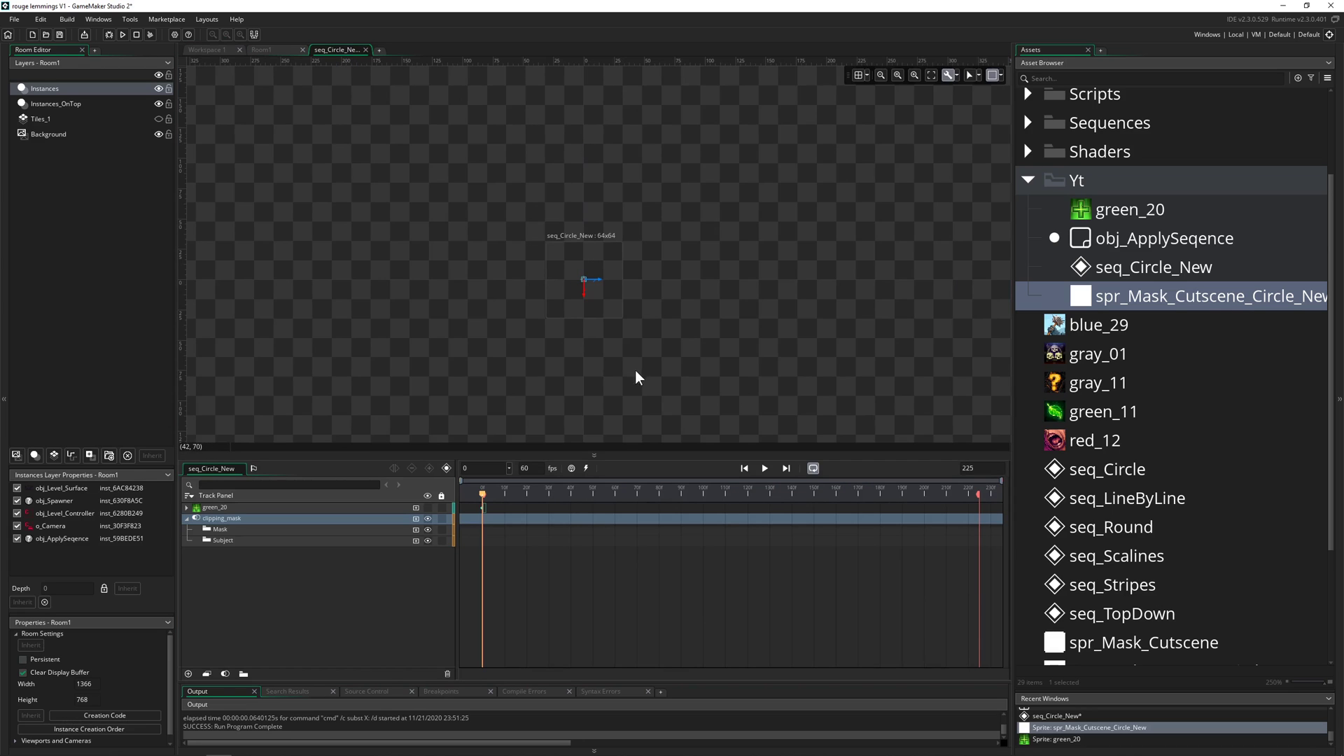
left_click_drag(634, 455, 661, 457)
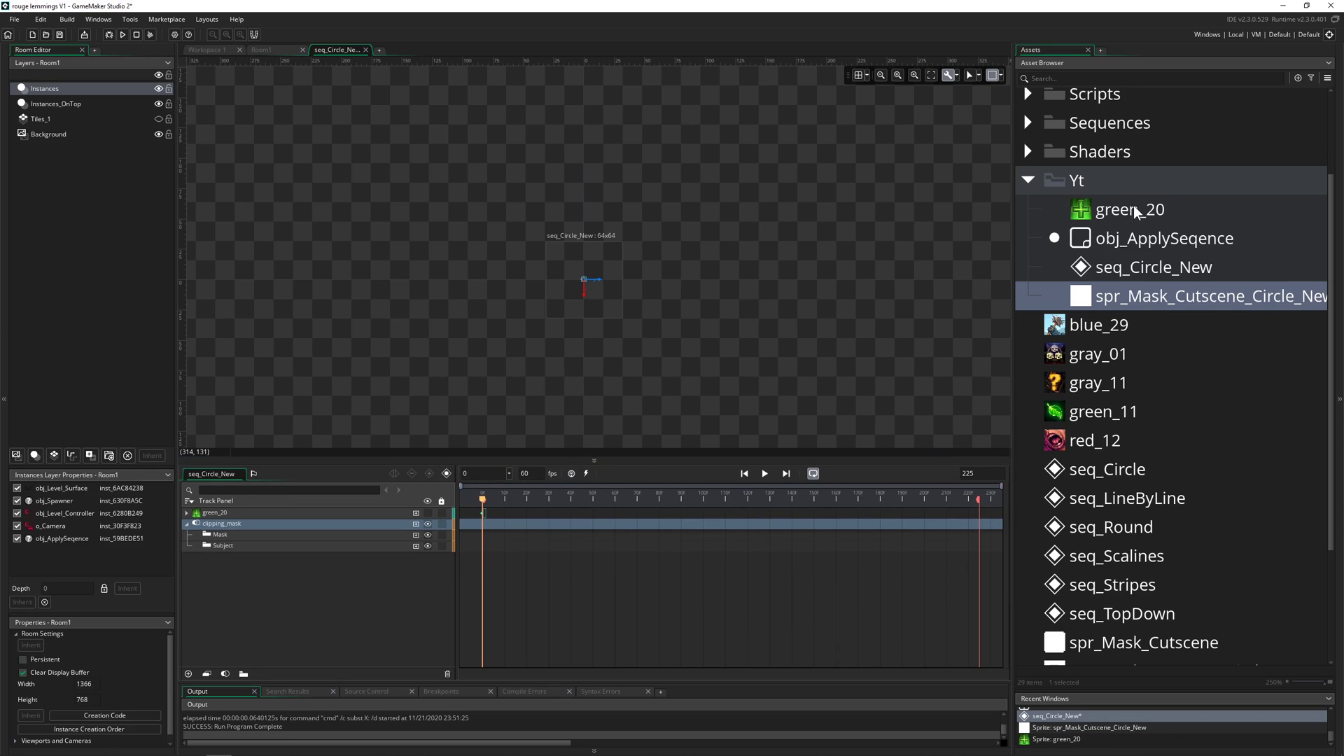
left_click_drag(1131, 212, 227, 553)
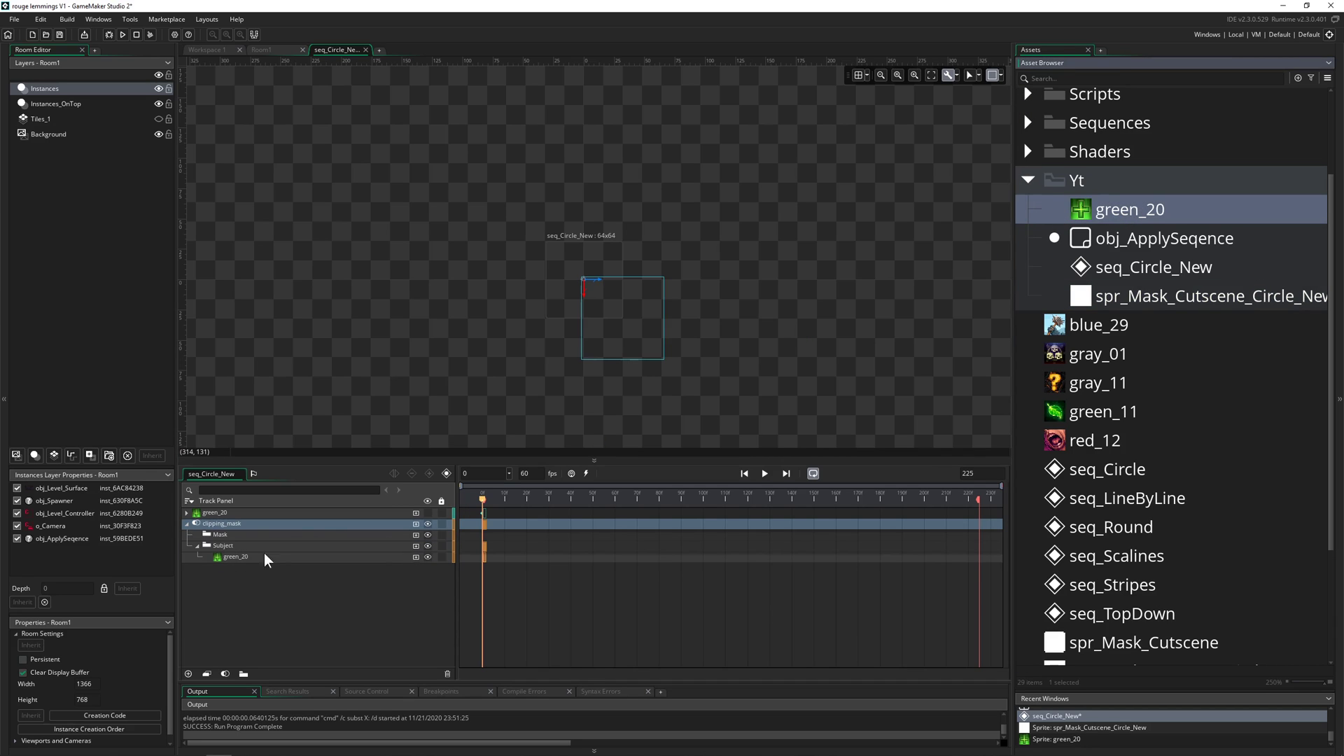
Add a Position keyframe at frame 0 to the Subject's green_20 track, with X and Y at -32.
left_click(417, 557)
left_click(432, 561)
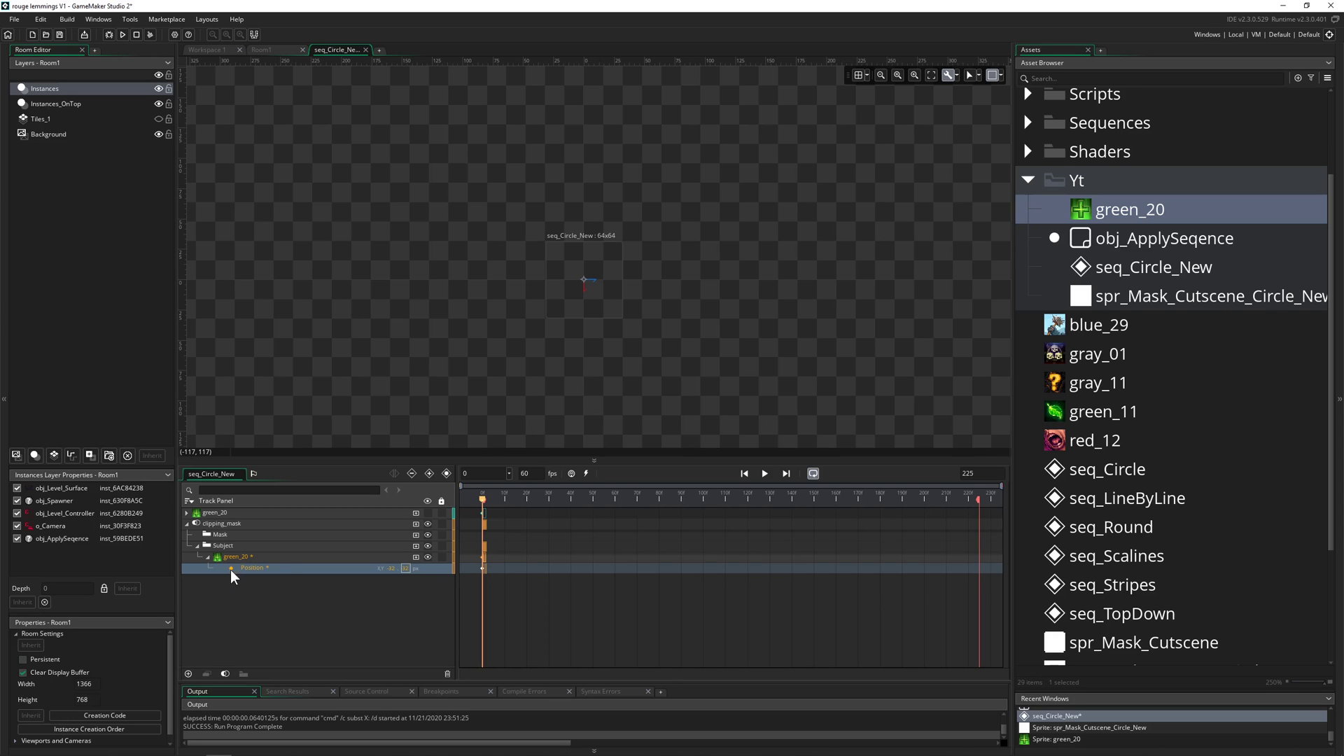
key("ctrl+z")
scroll(611, 274, "up", 2)
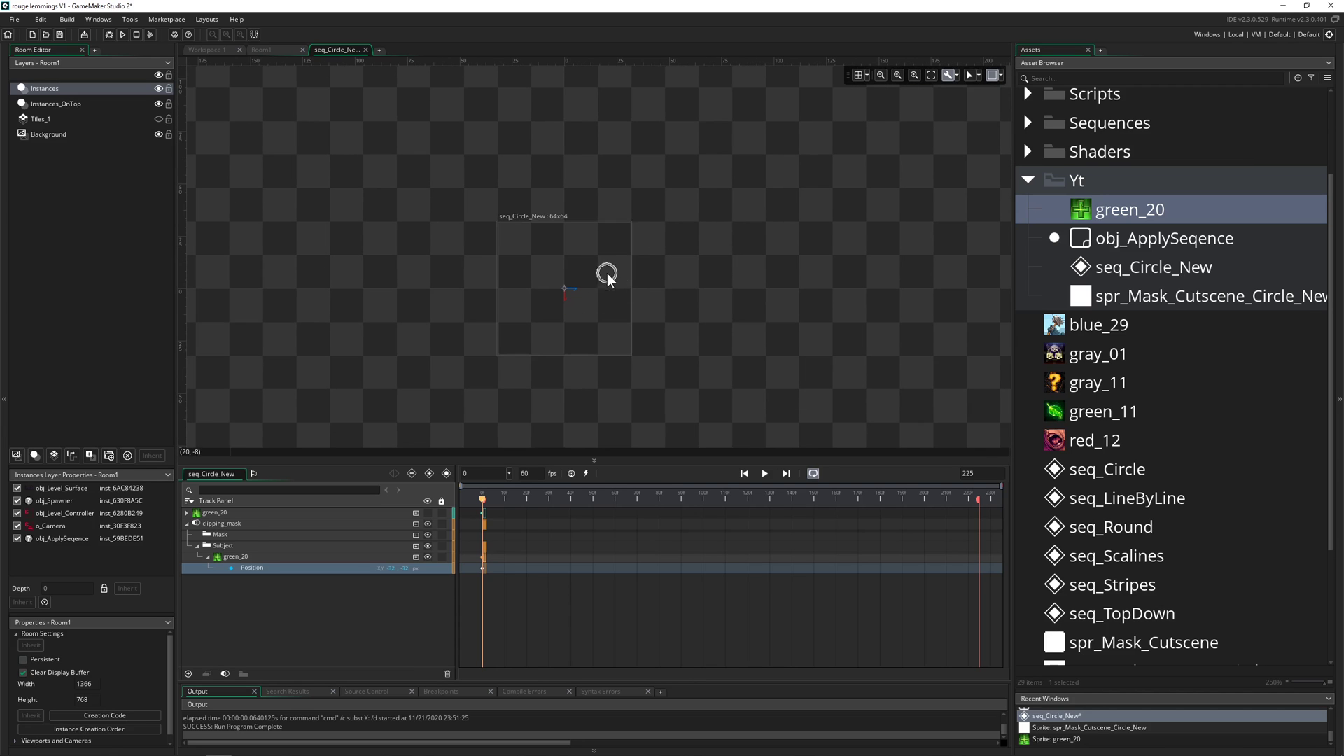
left_click(258, 558)
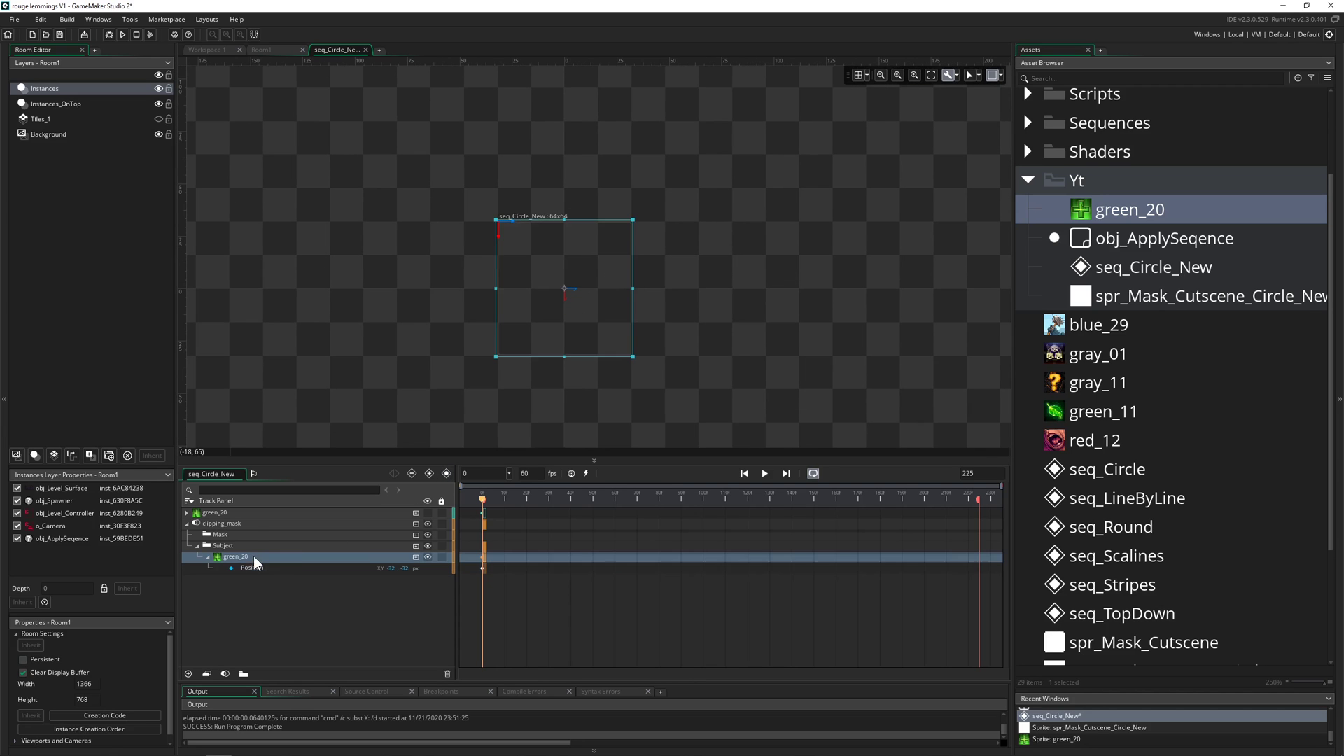
scroll(674, 345, "down", 3)
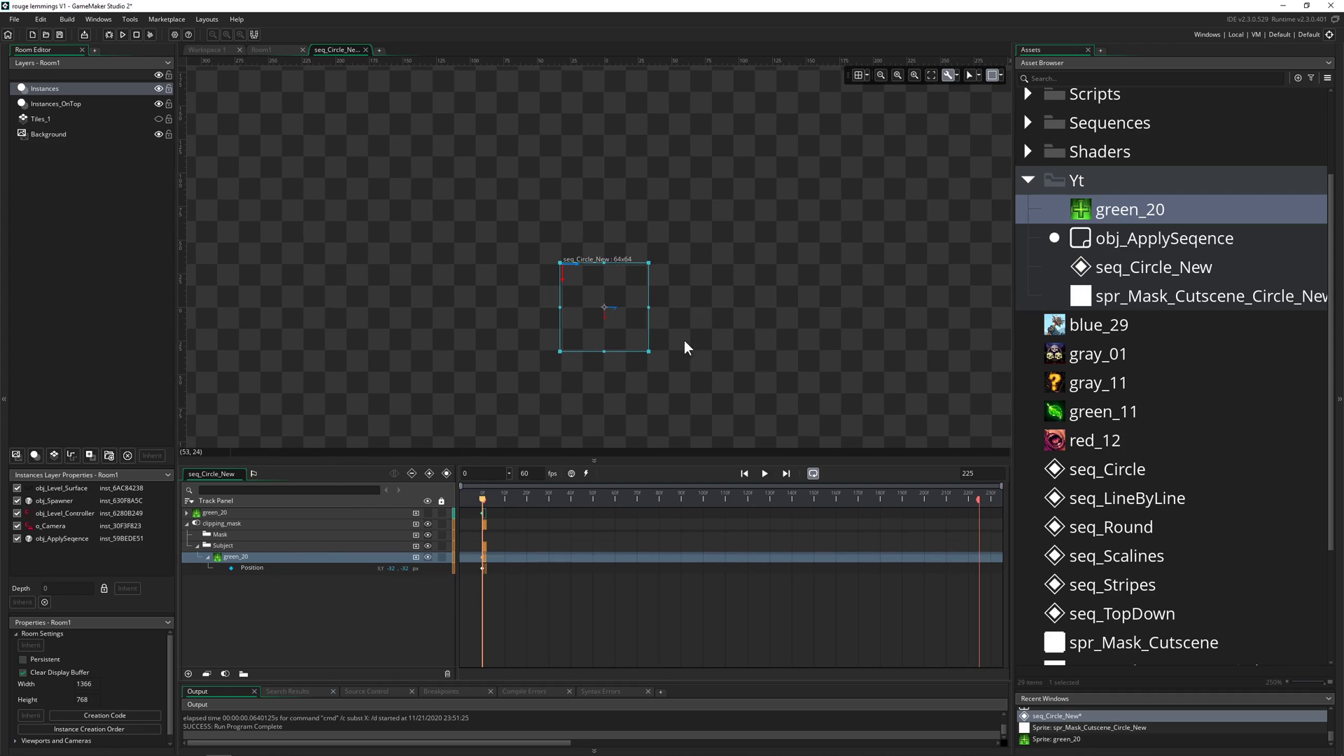
Add spr_Mask_Cutscene_Circle_New to the clipping mask's Mask group and stretch the Subject's green_20 clip past the end of the sequence.
left_click(657, 392)
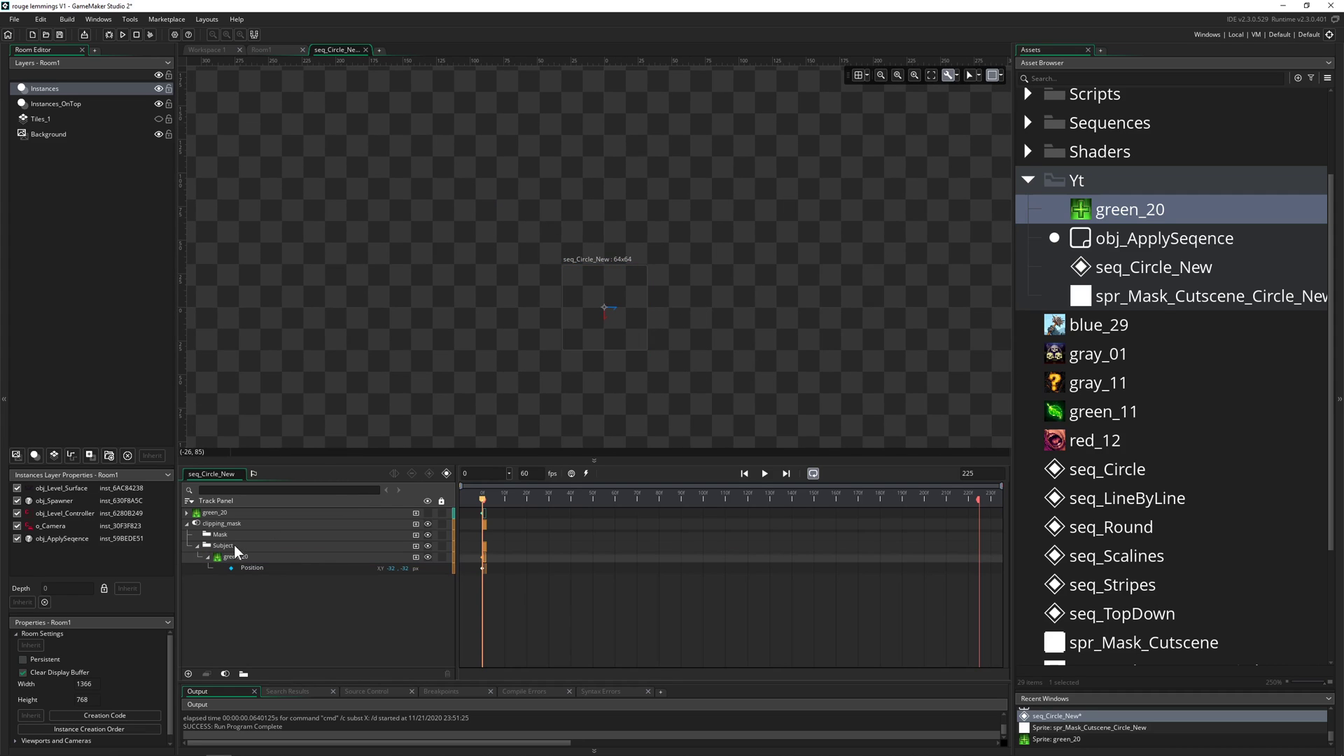
left_click_drag(1151, 302, 223, 537)
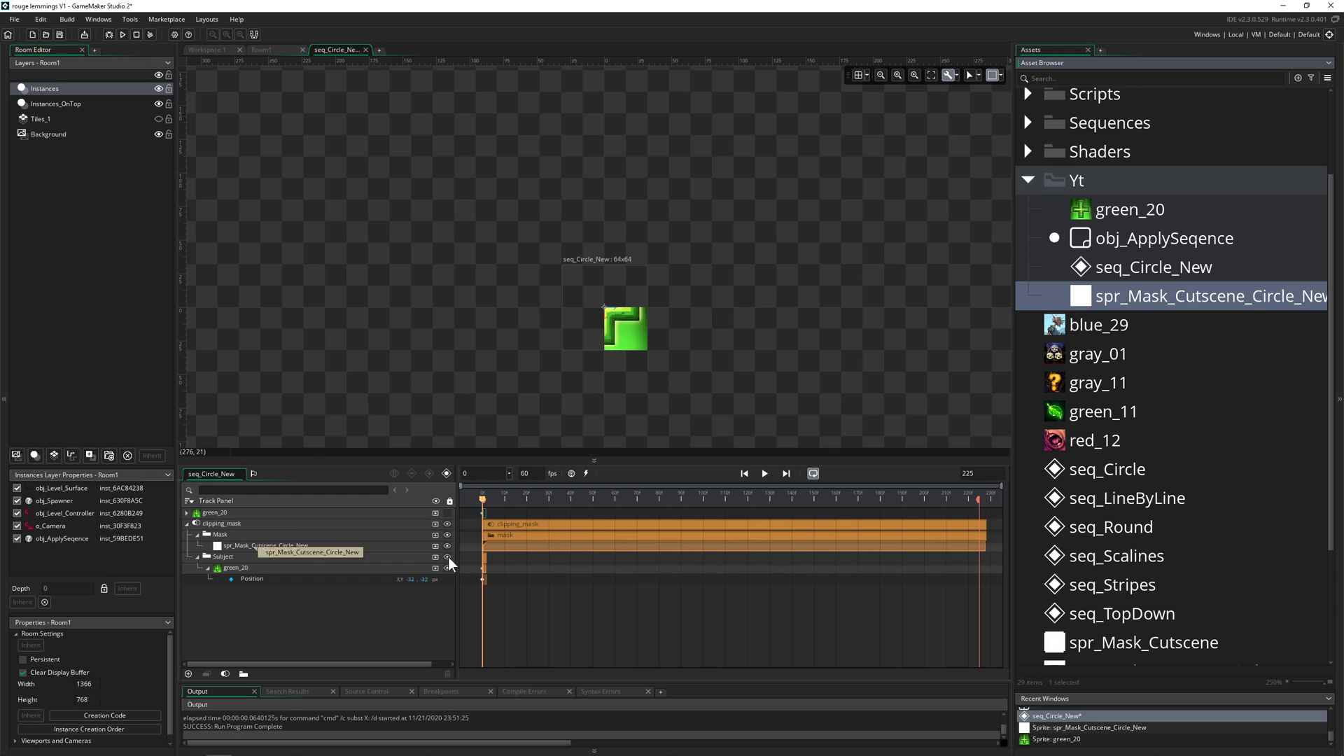
left_click(484, 581)
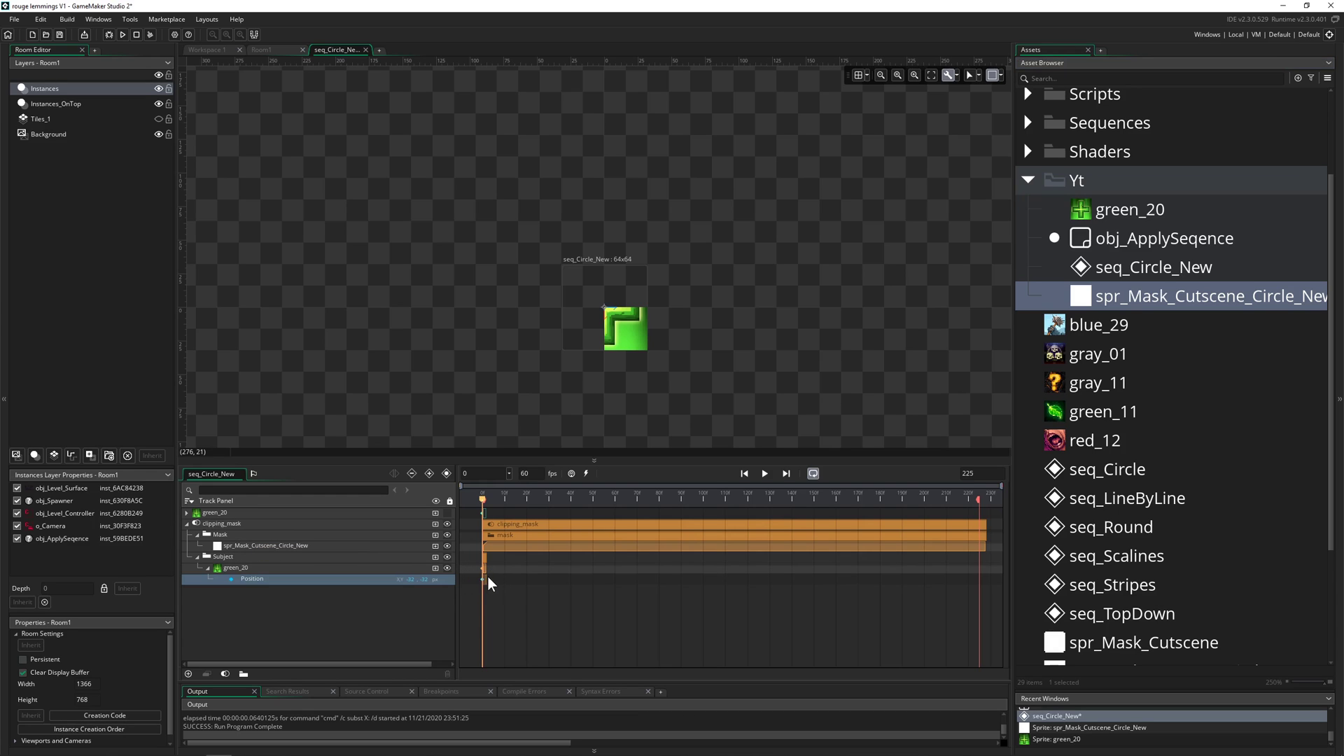
left_click_drag(484, 568, 1002, 542)
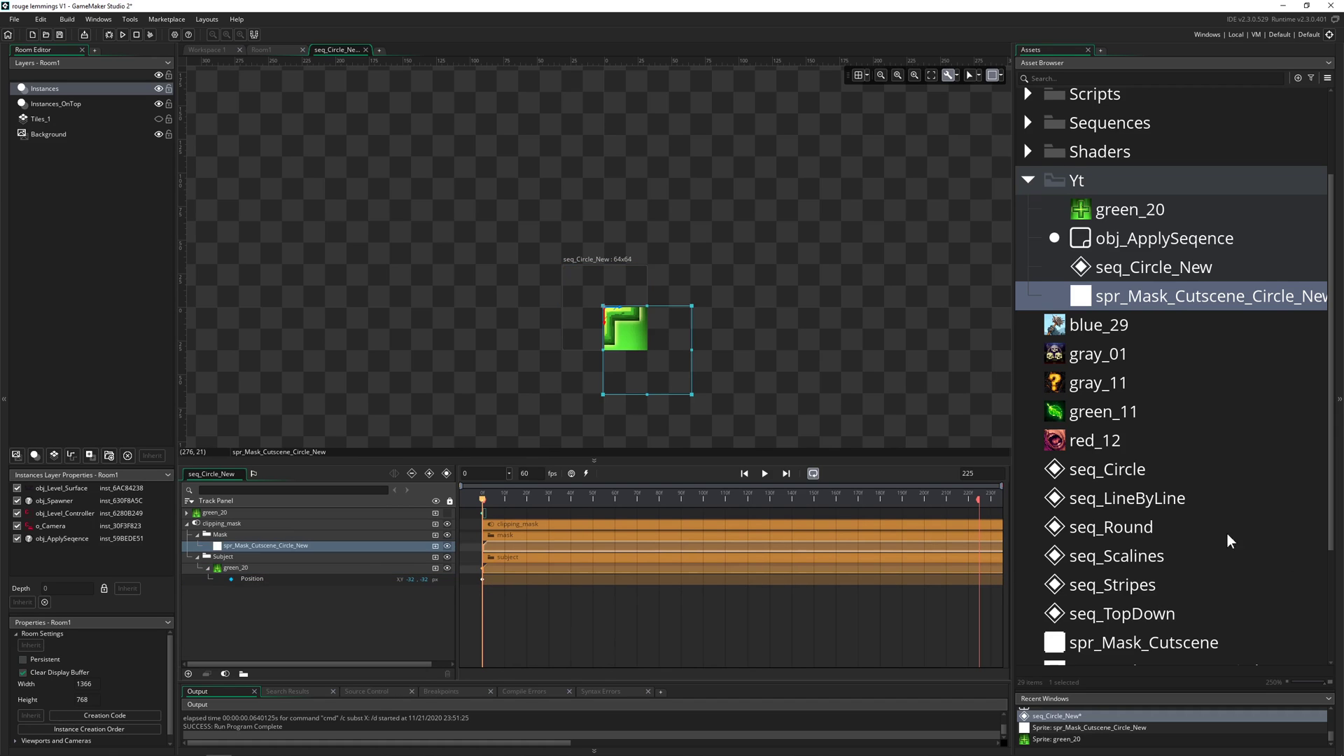
Add a Position keyframe at frame 0 to the Mask's spr_Mask_Cutscene_Circle_New track, with X and Y at -32.
left_click(242, 547)
left_click(435, 546)
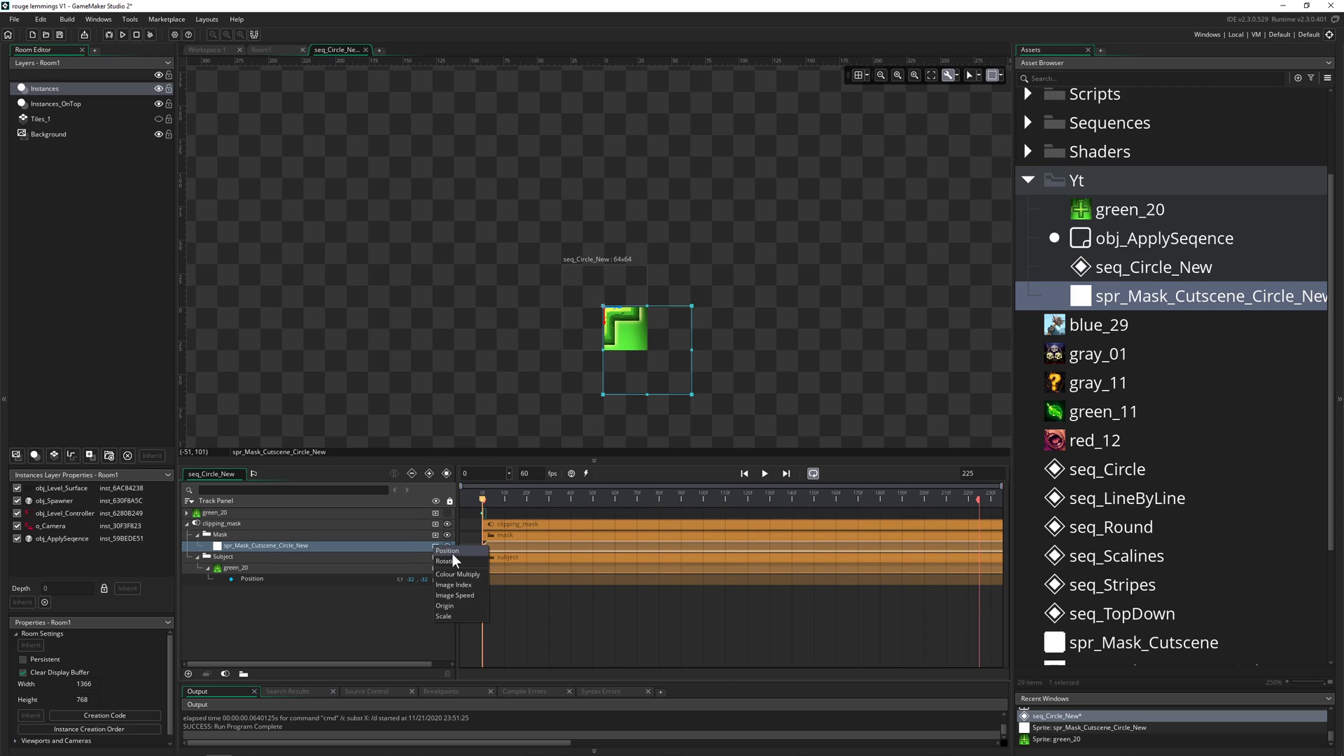
left_click(455, 558)
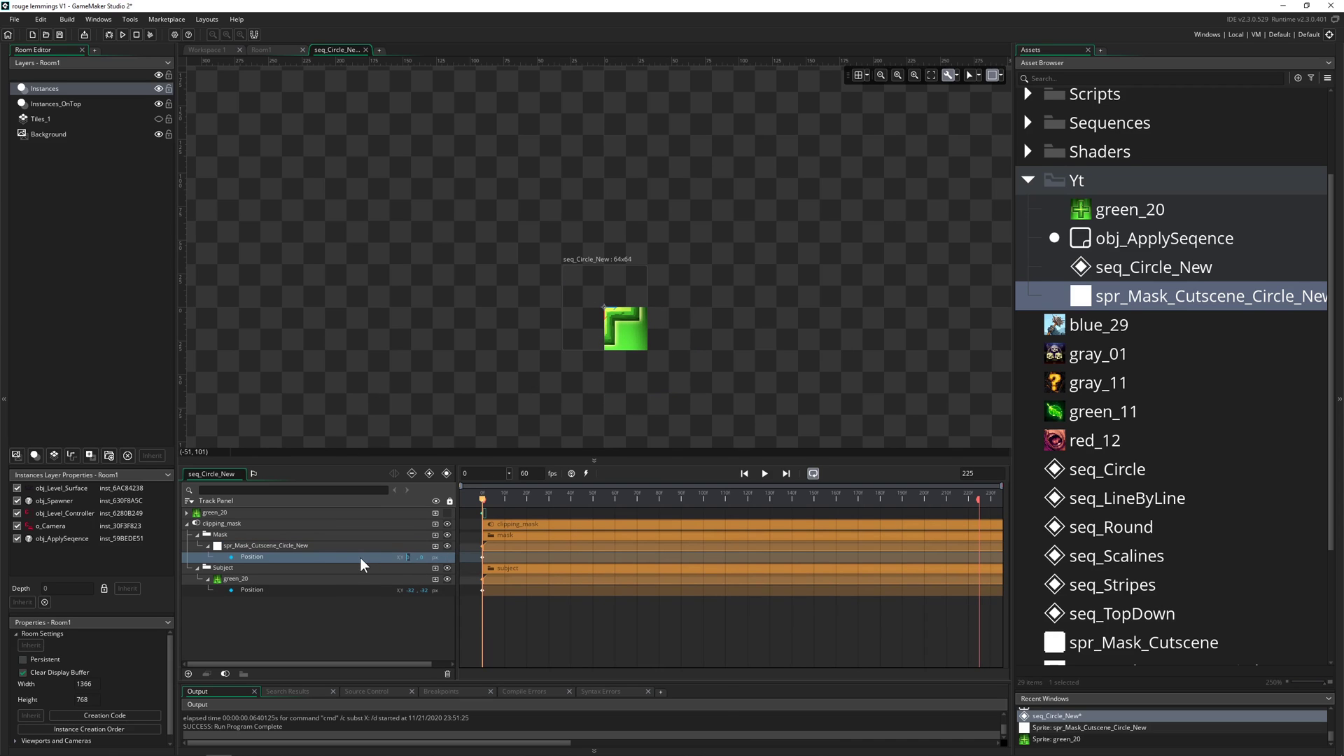
type("-32")
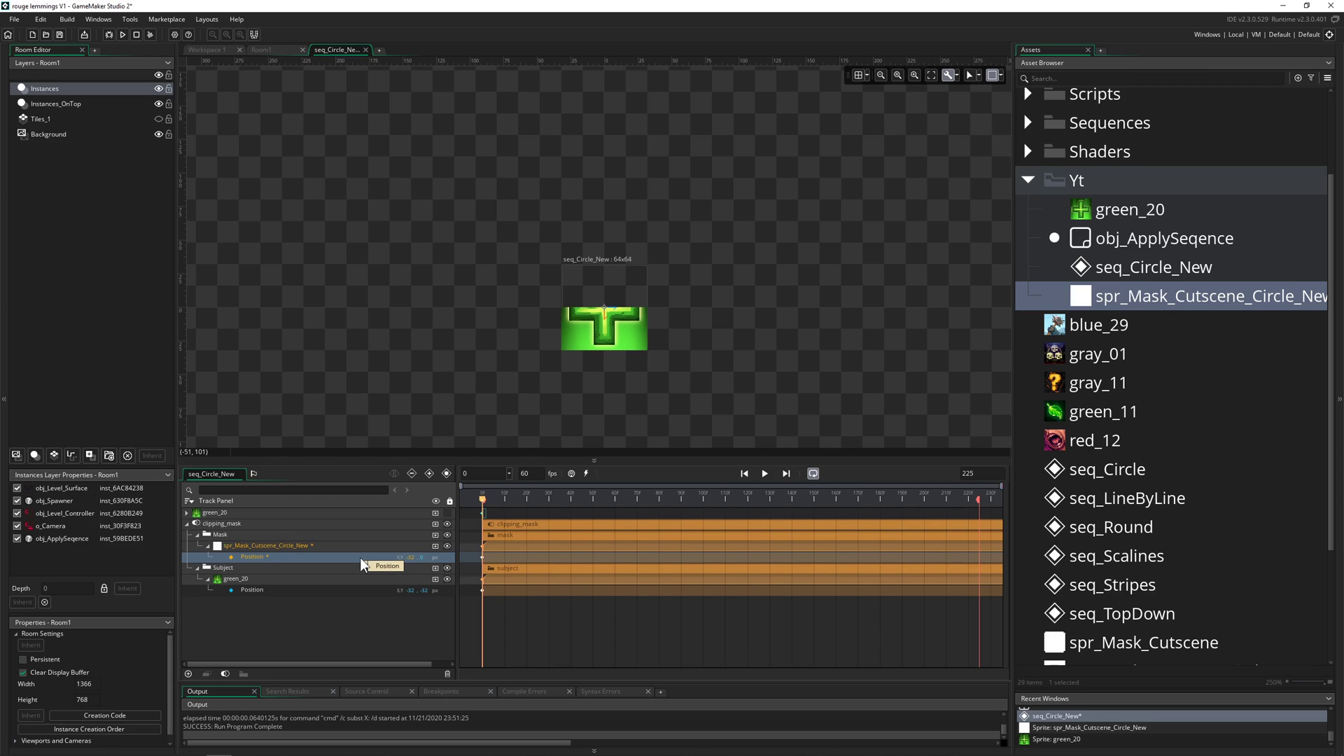
type("-32")
key("Return")
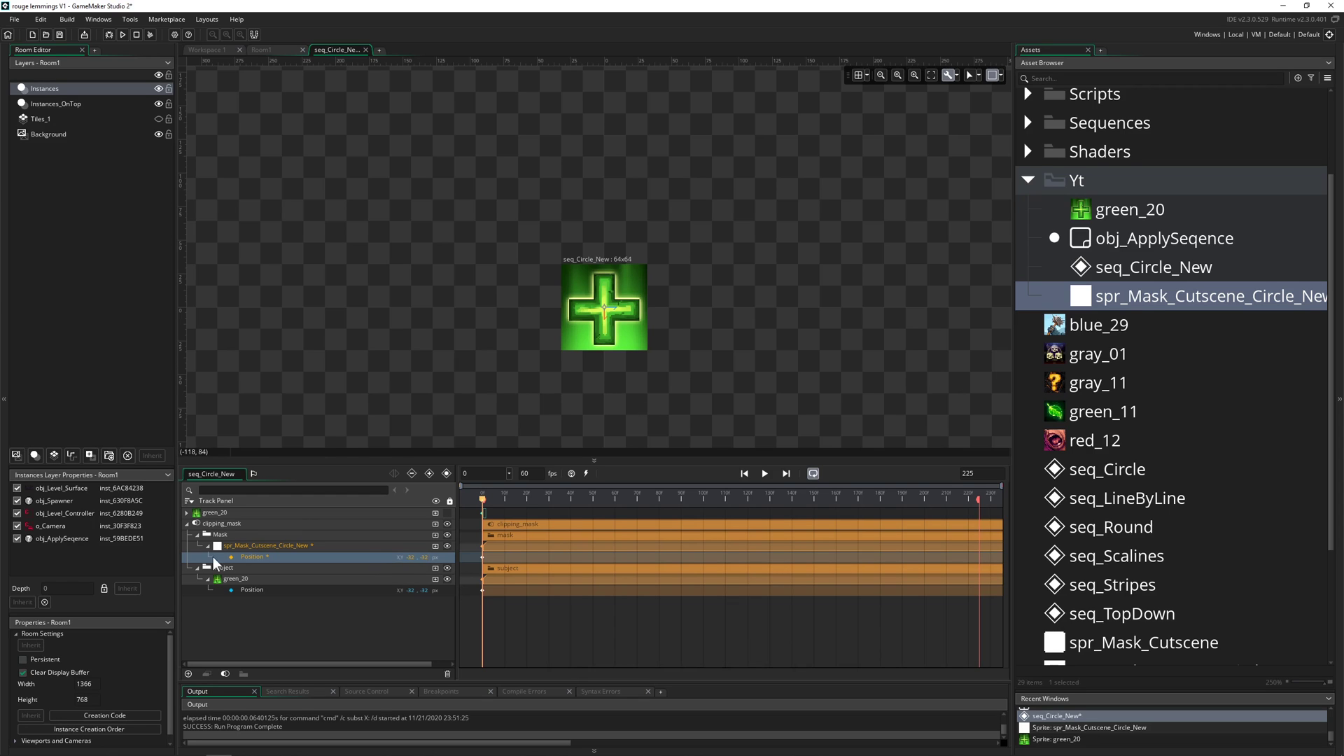
left_click(232, 557)
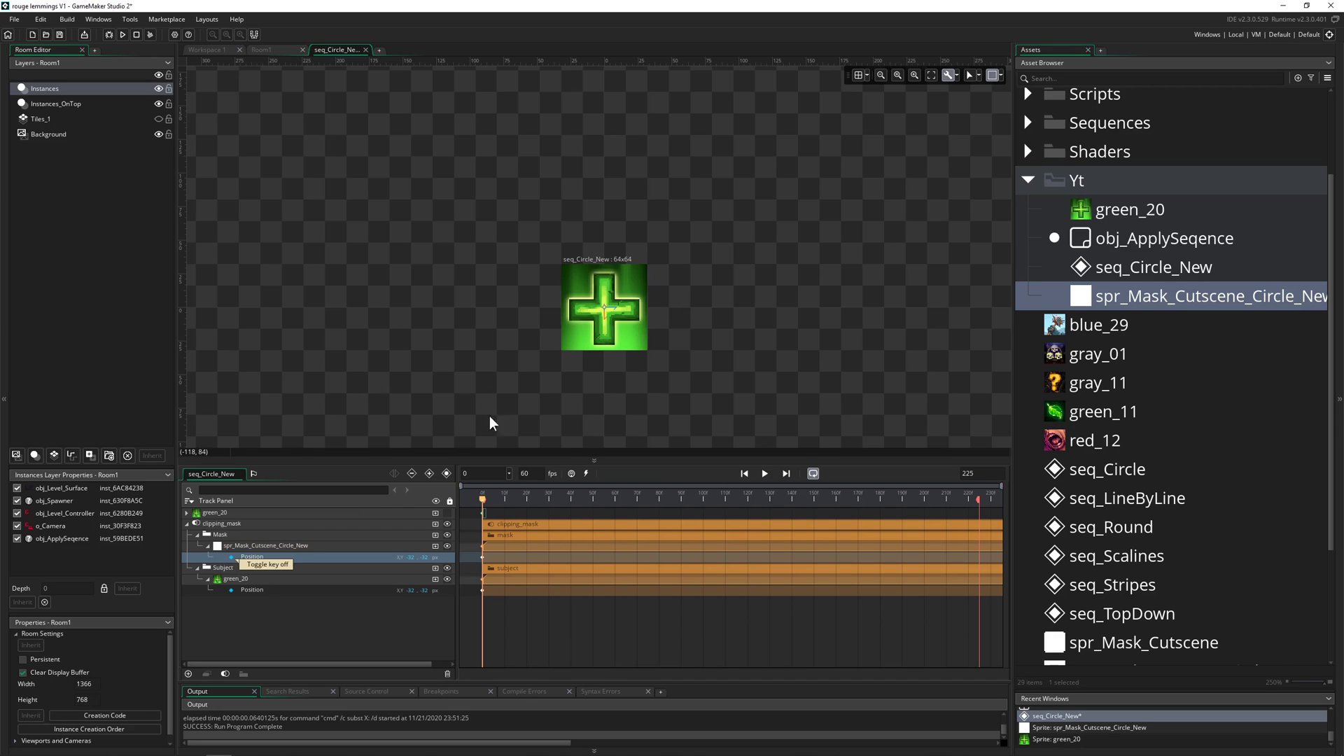
Scrub through and play the sequence to check the circular masking of the icon.
left_click_drag(483, 503, 702, 499)
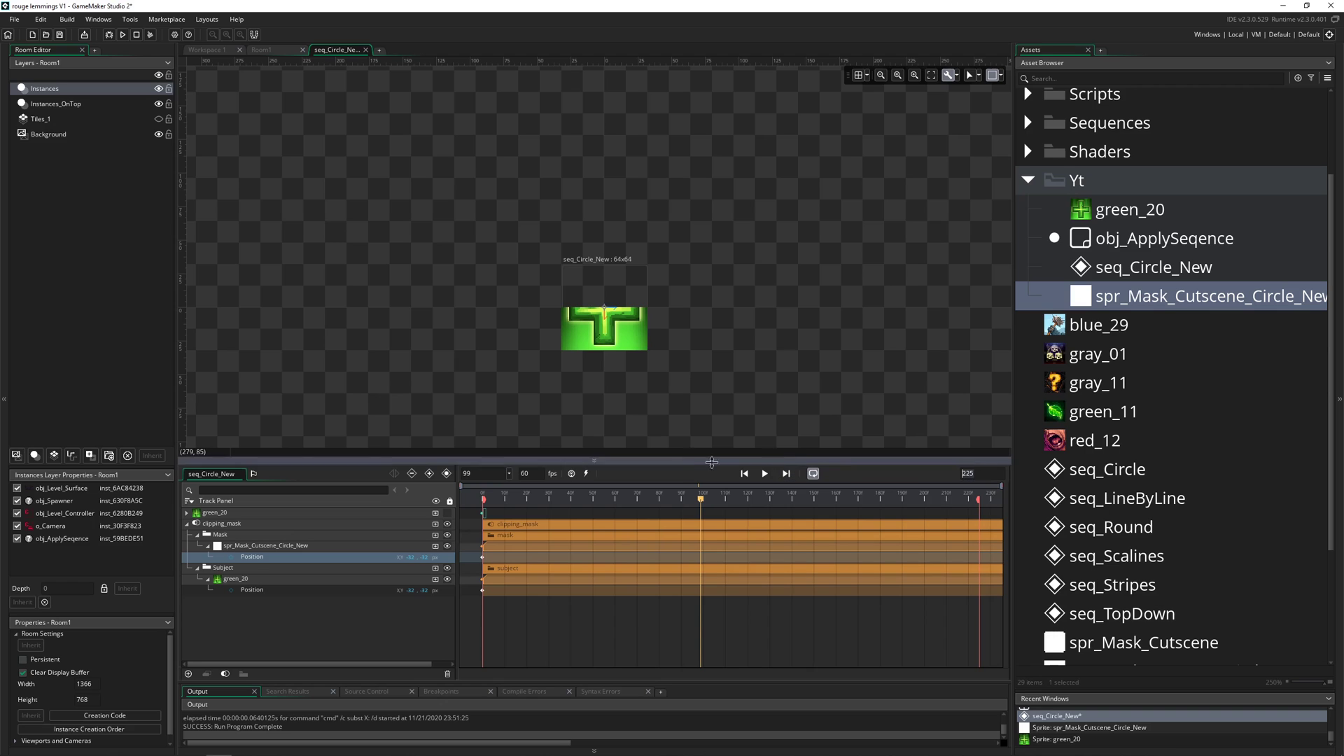
left_click_drag(702, 504, 585, 500)
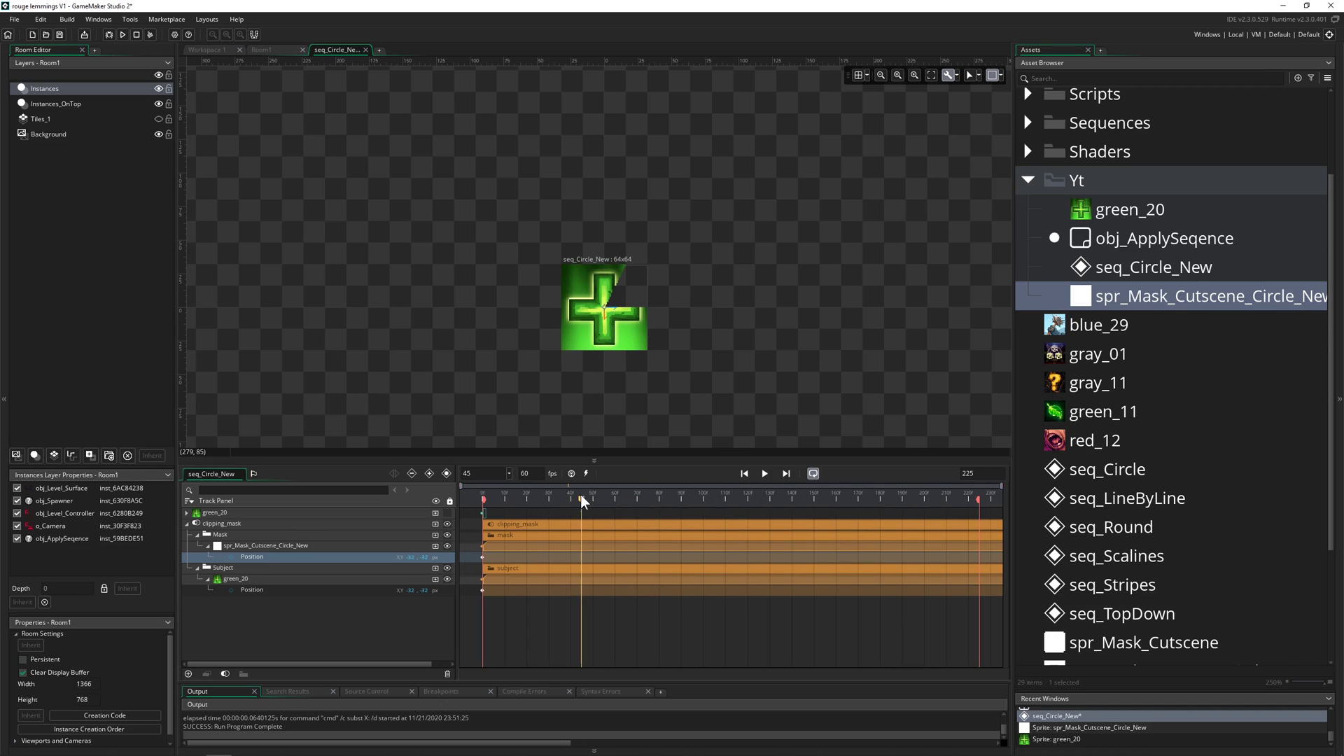
left_click(765, 474)
left_click(765, 474)
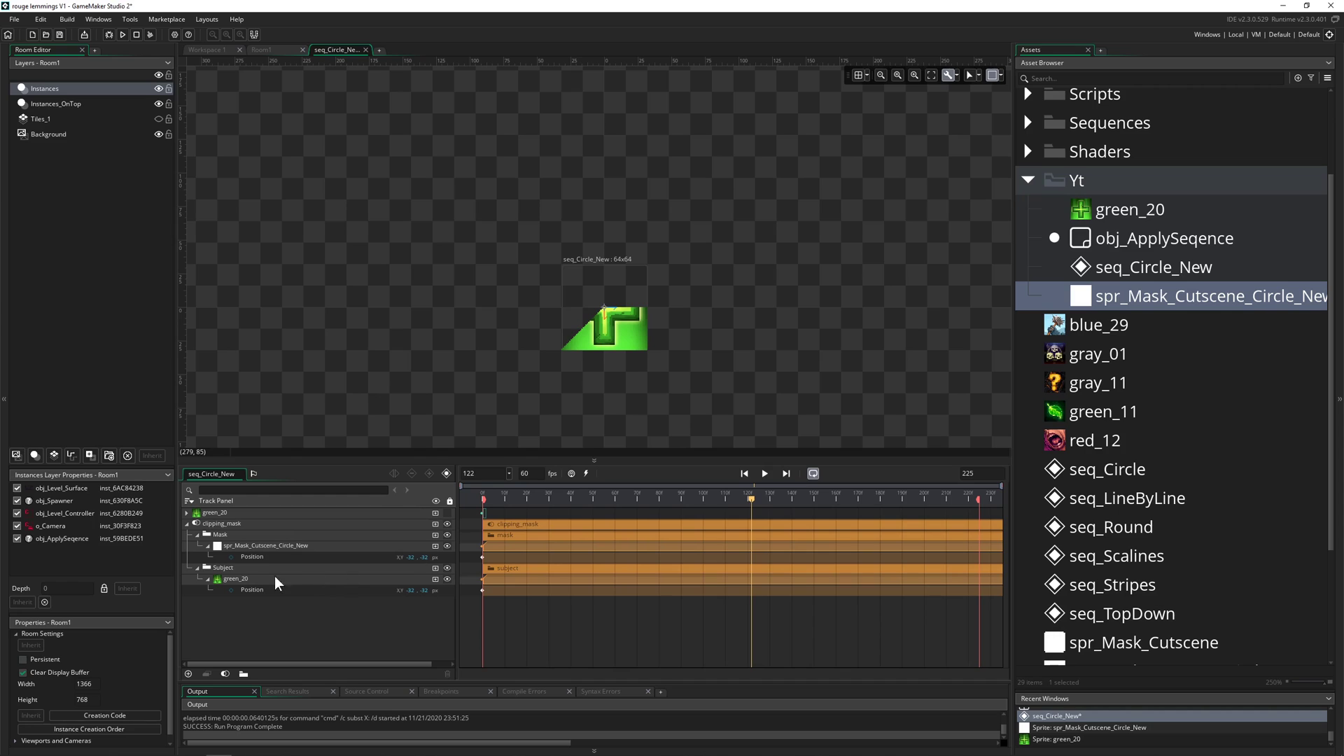
Stretch the top-level green_20 clip past the end of the sequence and move its track below the collapsed clipping mask.
left_click(188, 525)
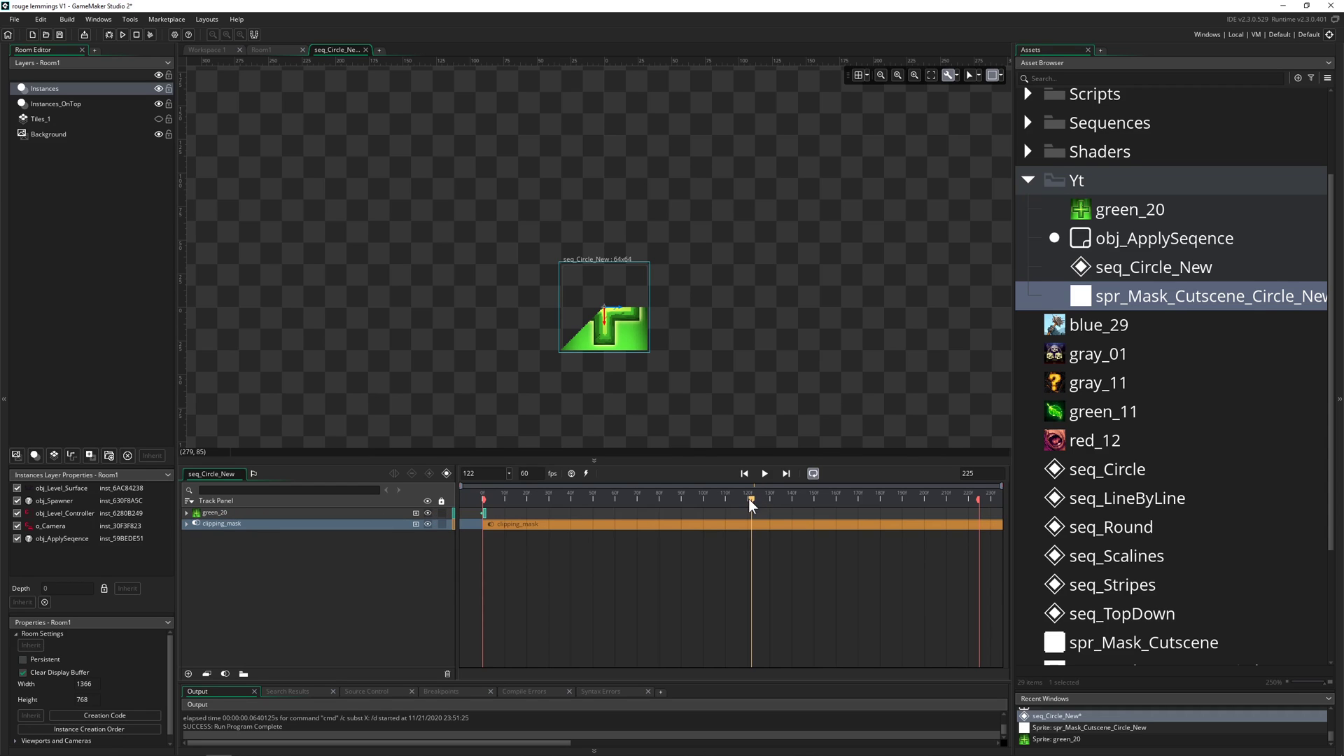
left_click_drag(751, 504, 665, 502)
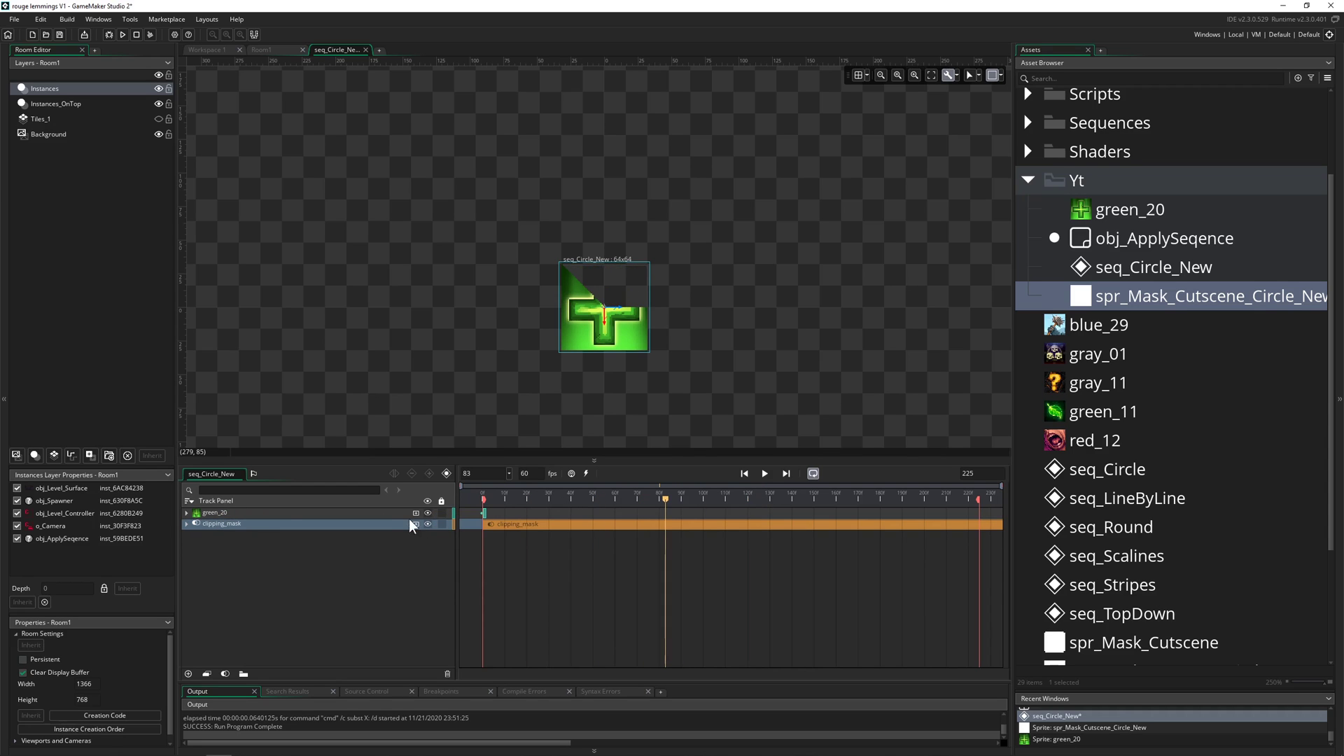
left_click(186, 514)
left_click(331, 527)
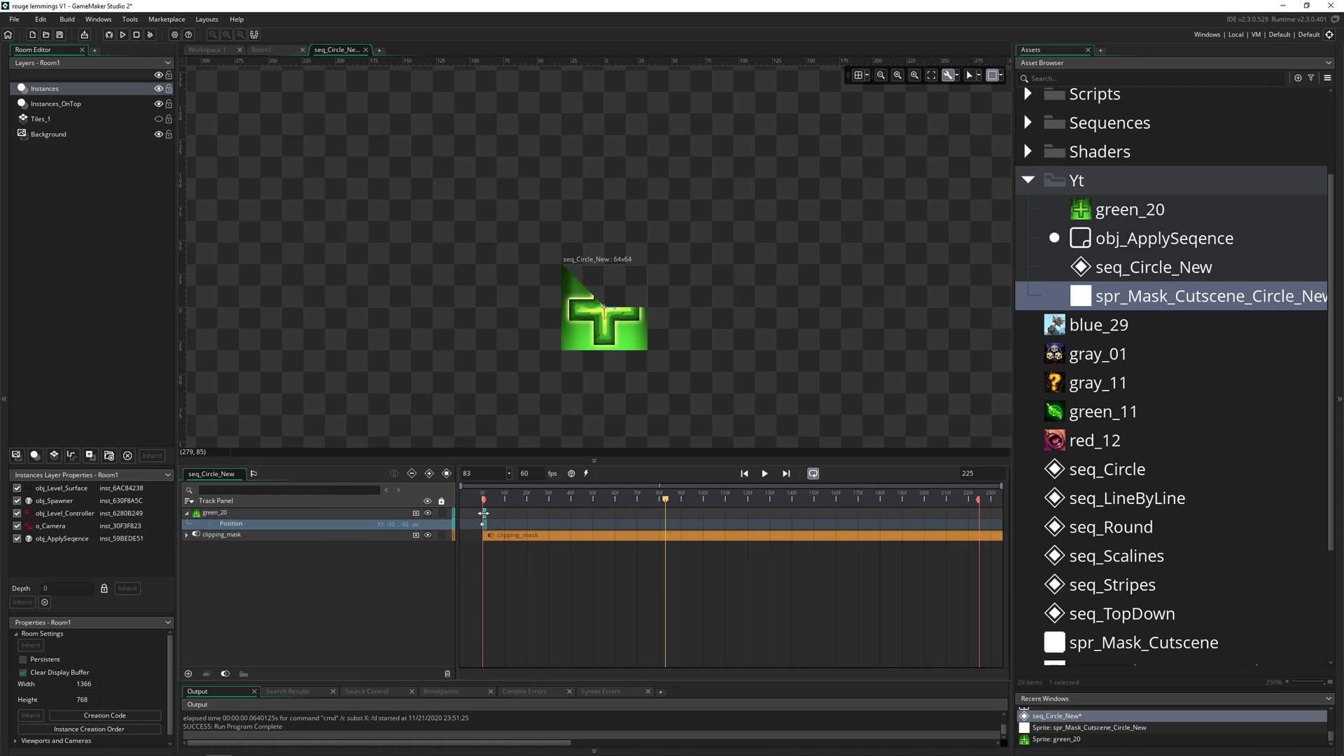
left_click(483, 513)
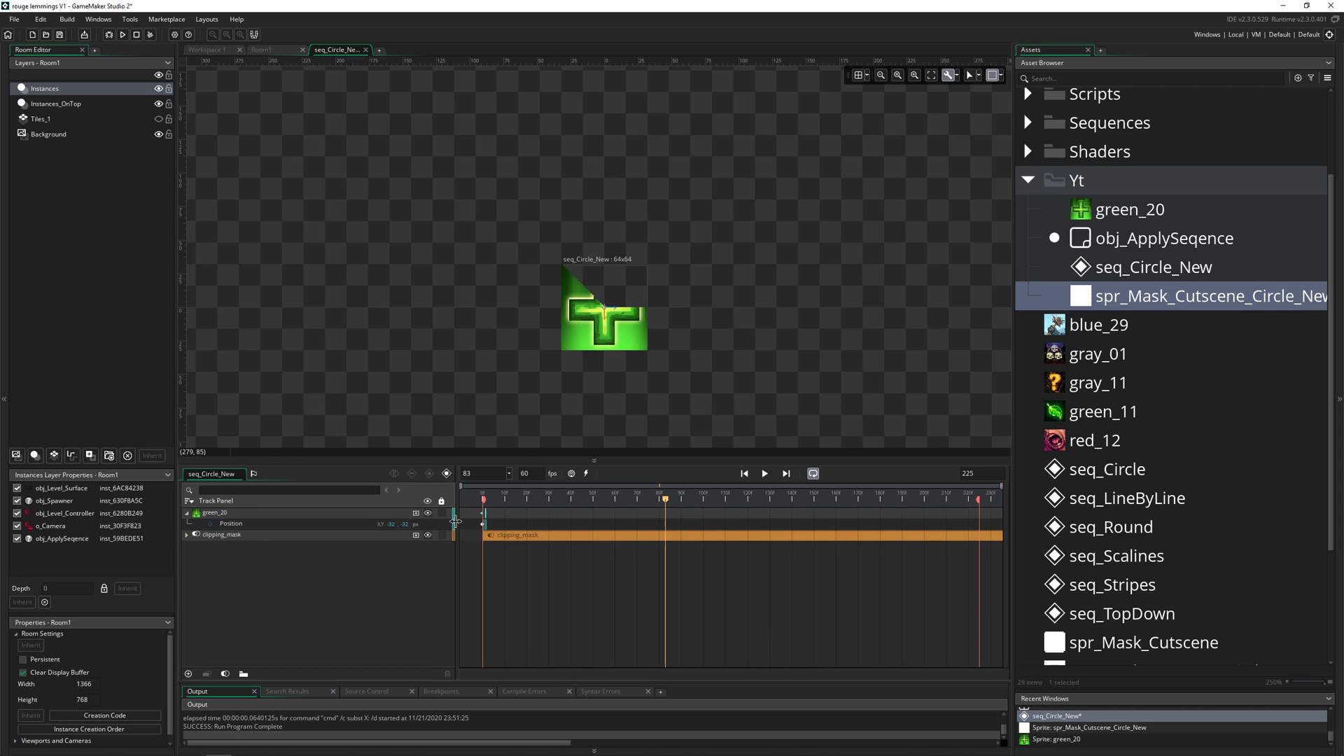
left_click_drag(455, 513, 301, 513)
left_click(333, 523)
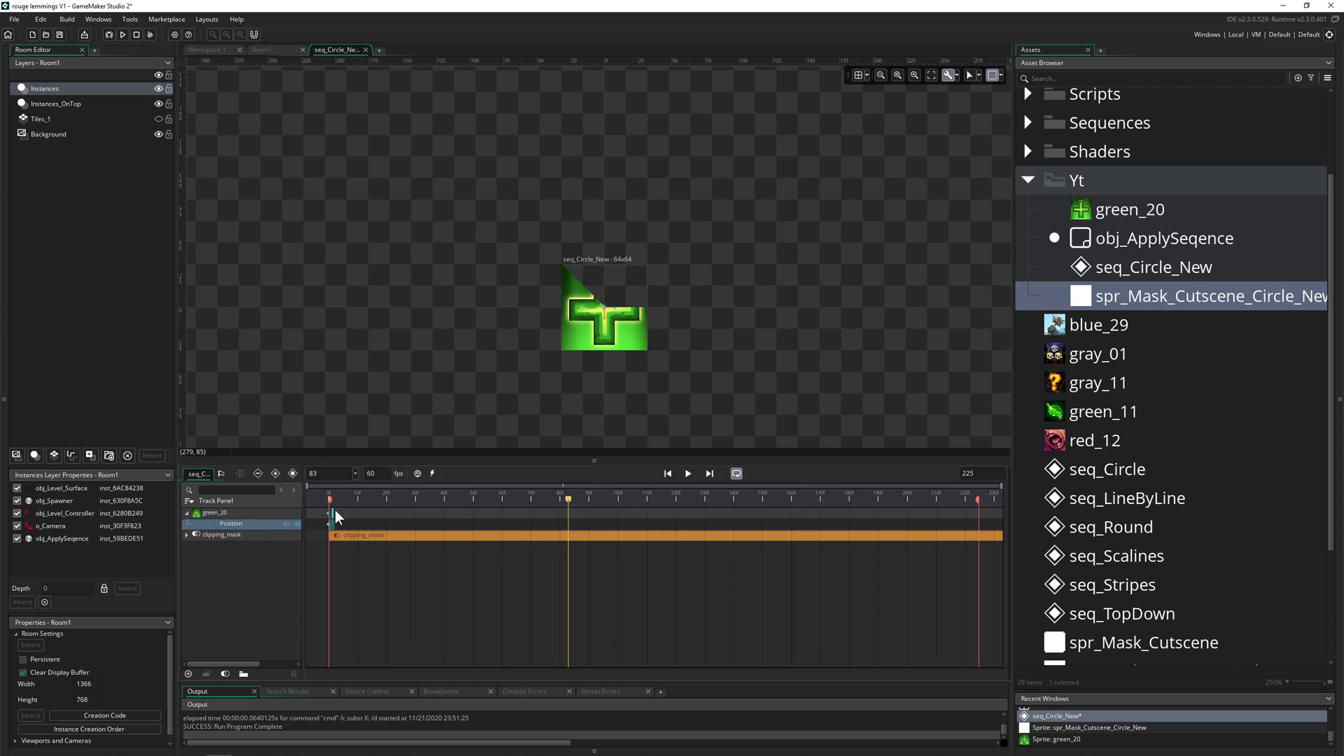
left_click_drag(333, 513, 1002, 513)
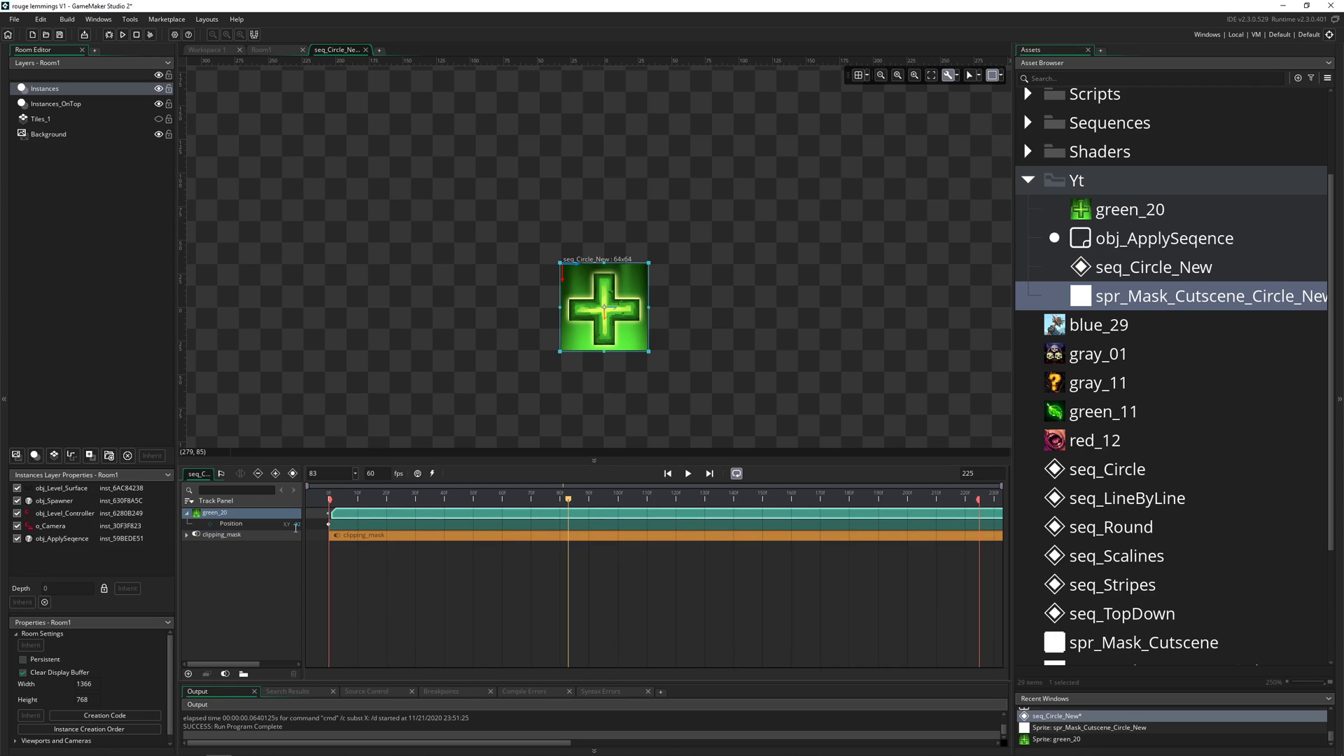
left_click_drag(568, 499, 411, 499)
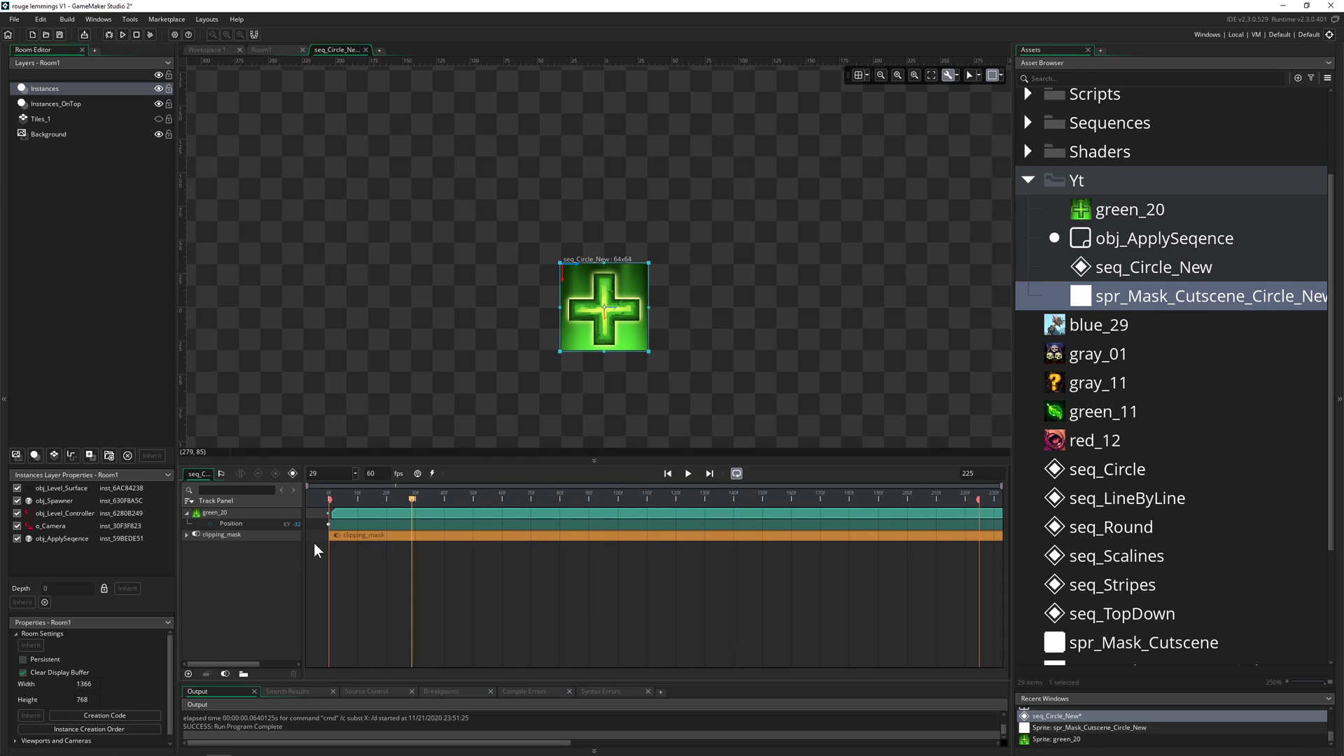
left_click_drag(229, 522, 222, 556)
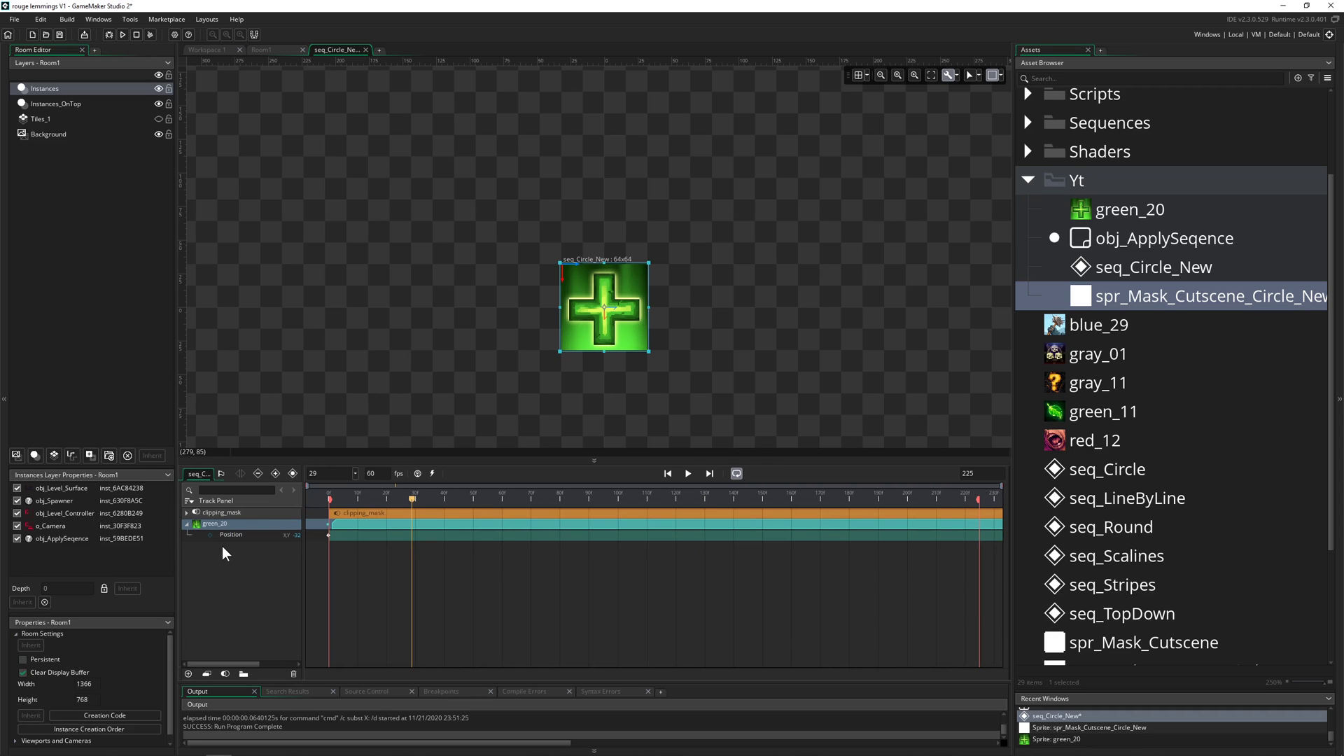
Expand the clipping mask and add a Colour Multiply parameter to the Subject's green_20 track.
left_click(187, 513)
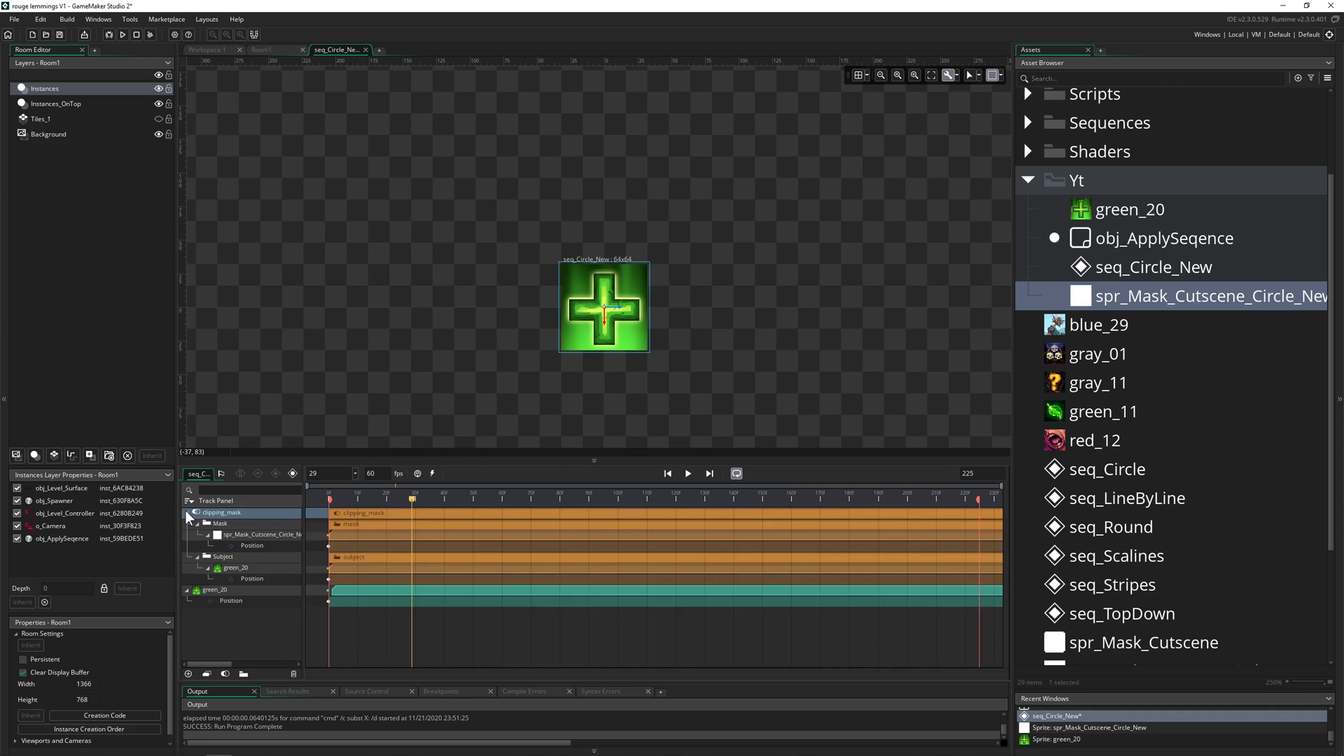
left_click(236, 568)
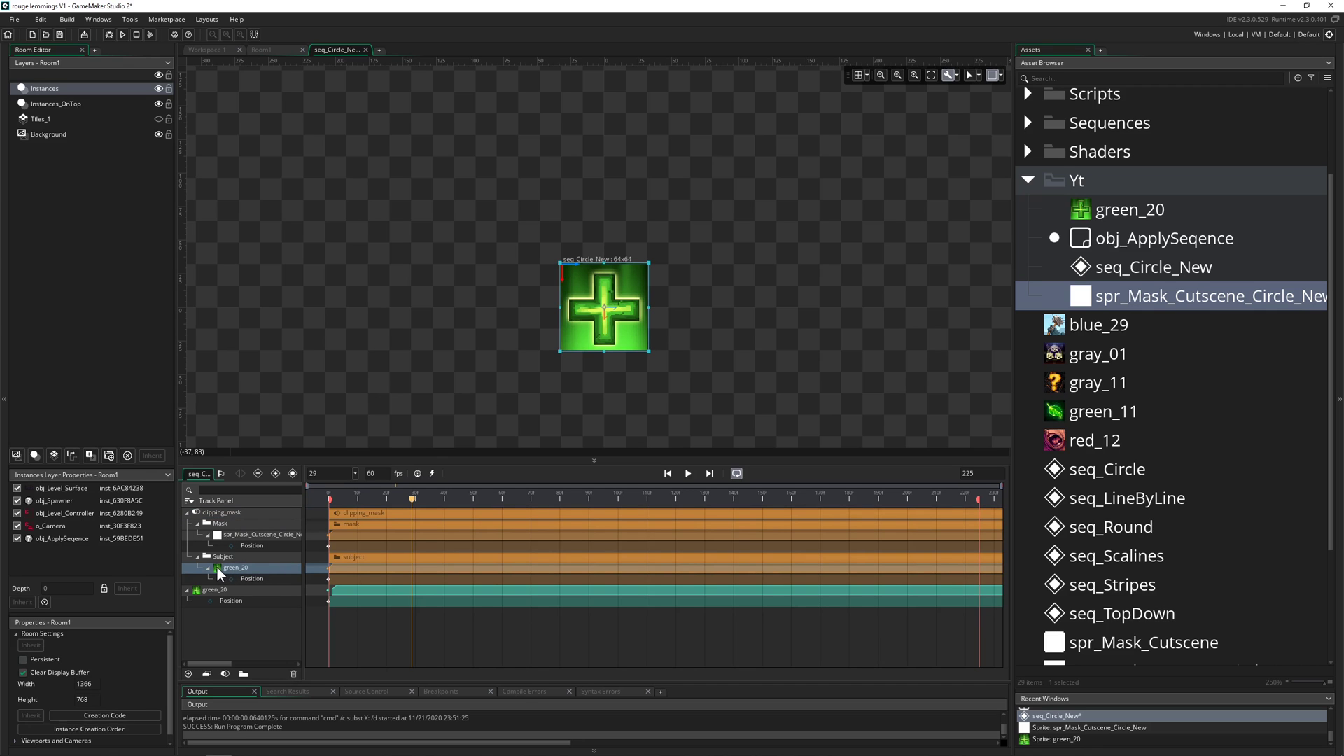
left_click_drag(302, 547, 620, 545)
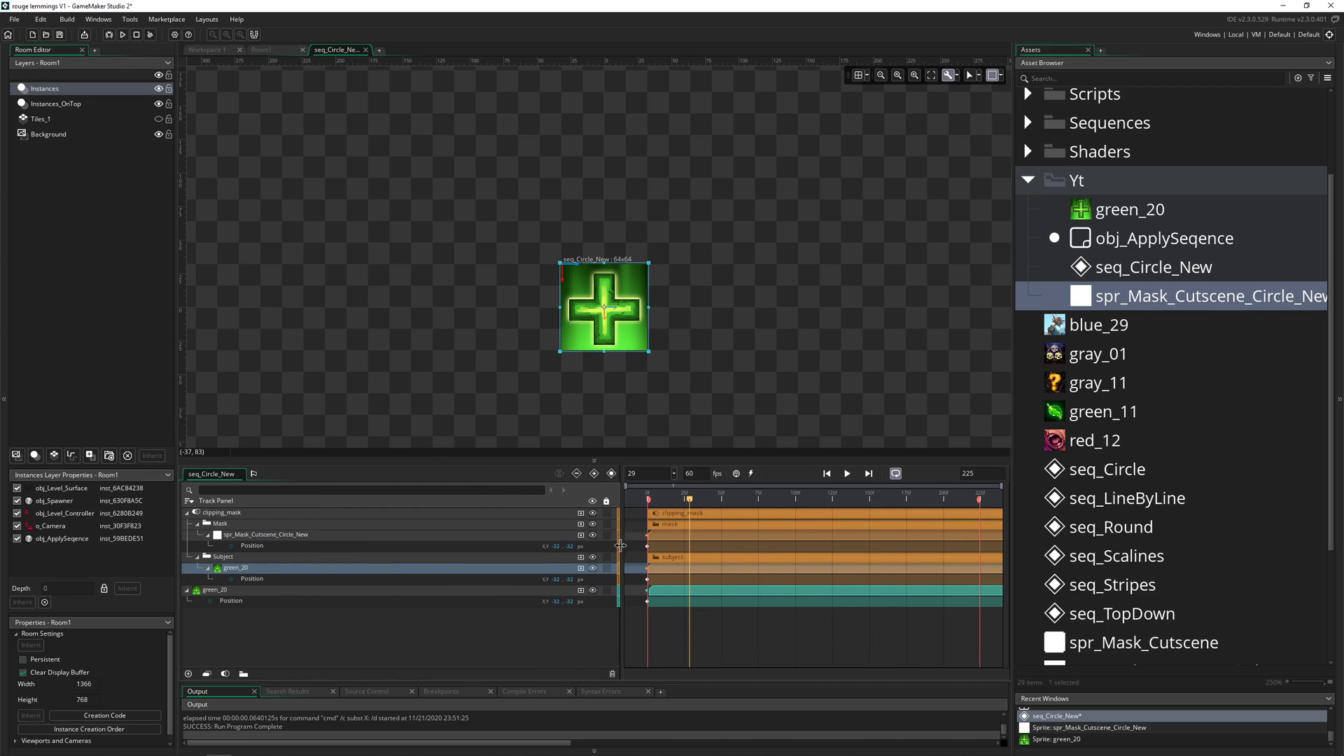
left_click(580, 567)
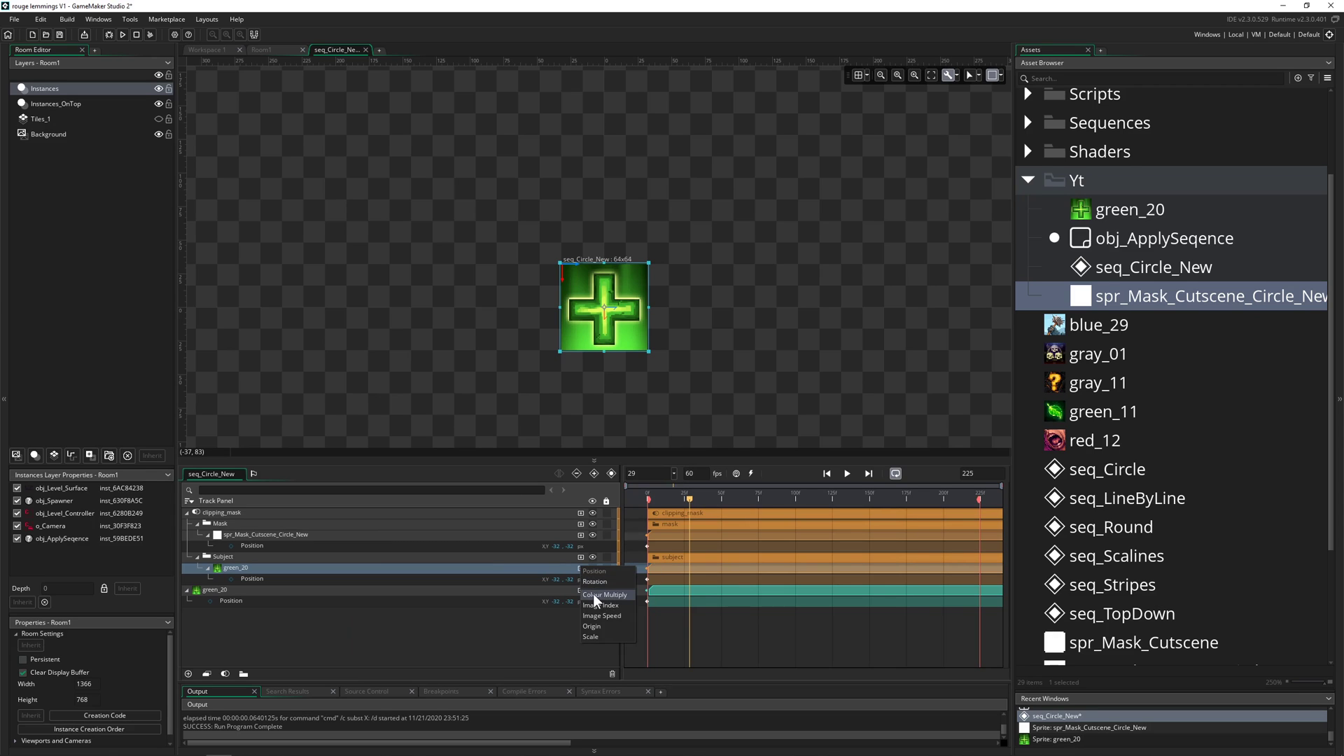
left_click(594, 593)
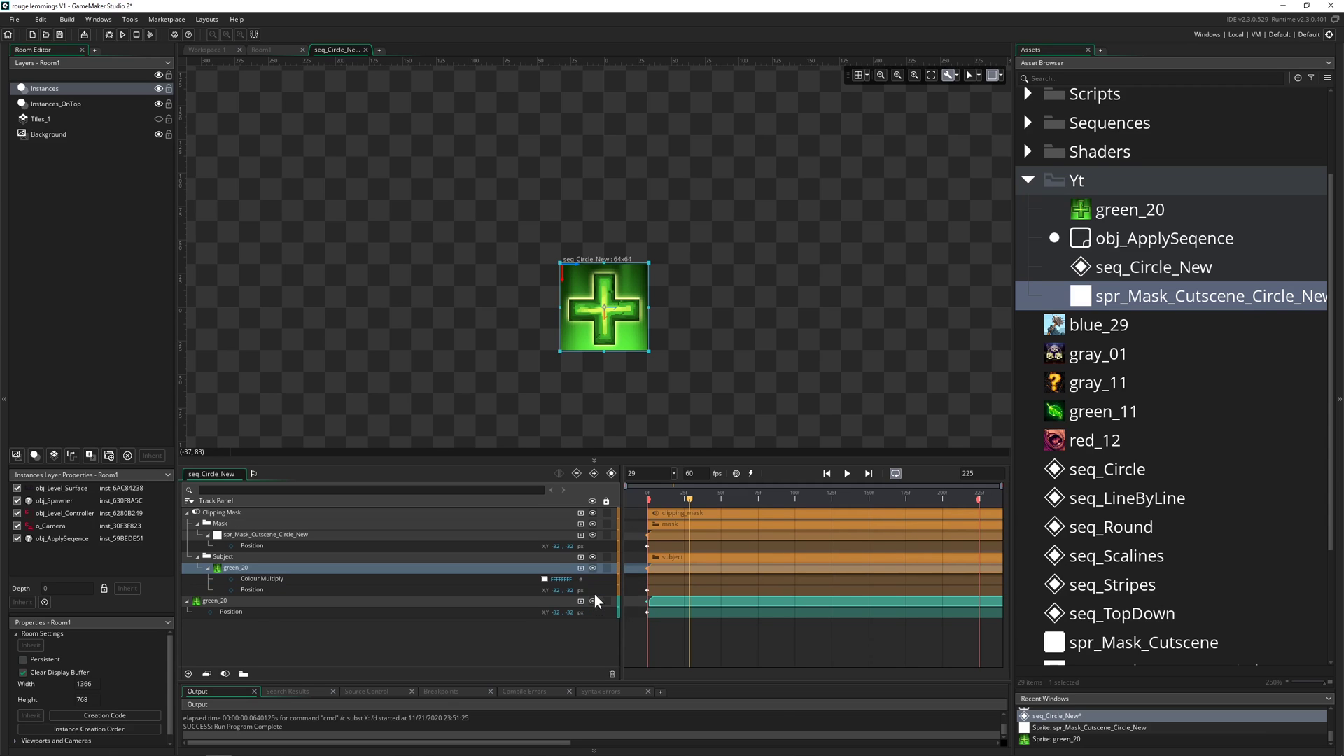
Set the Subject's Colour Multiply to red (FF0000) with a keyframe at frame 29, and scrub to frame 48 to check it.
left_click(545, 581)
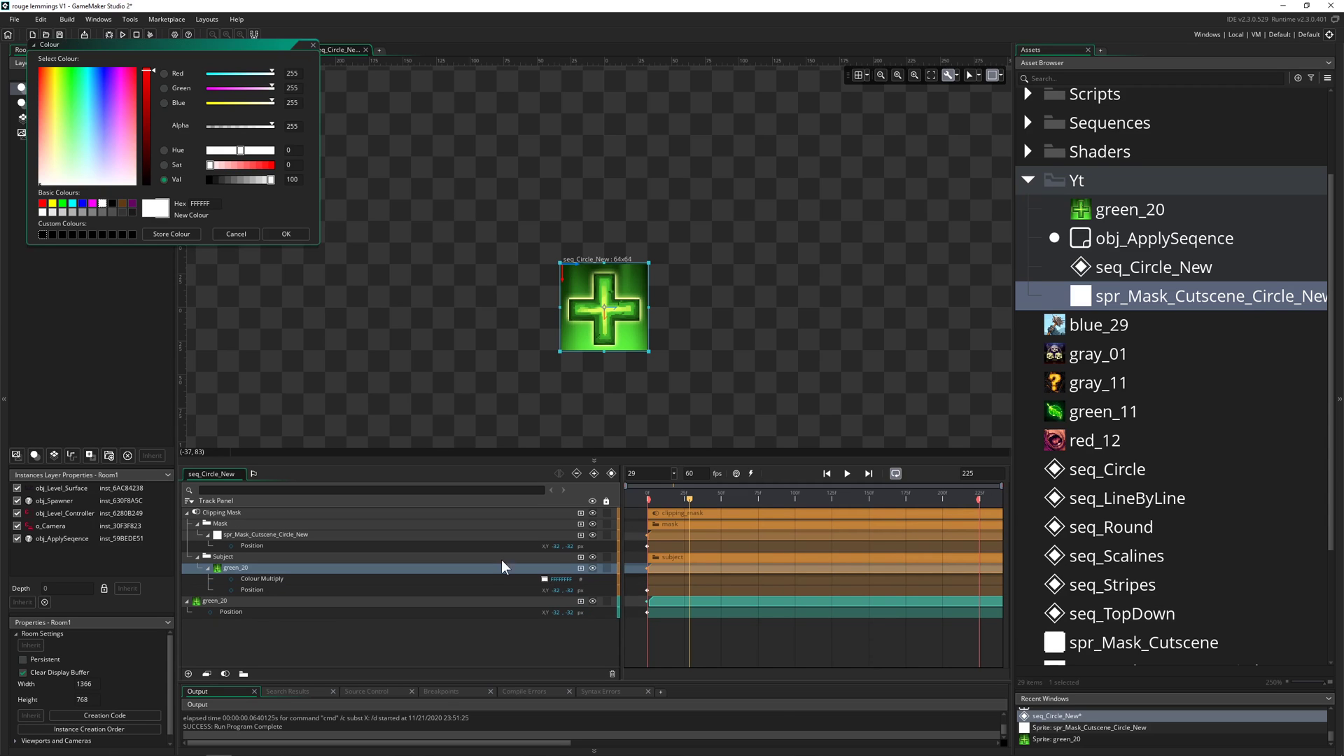
left_click(43, 203)
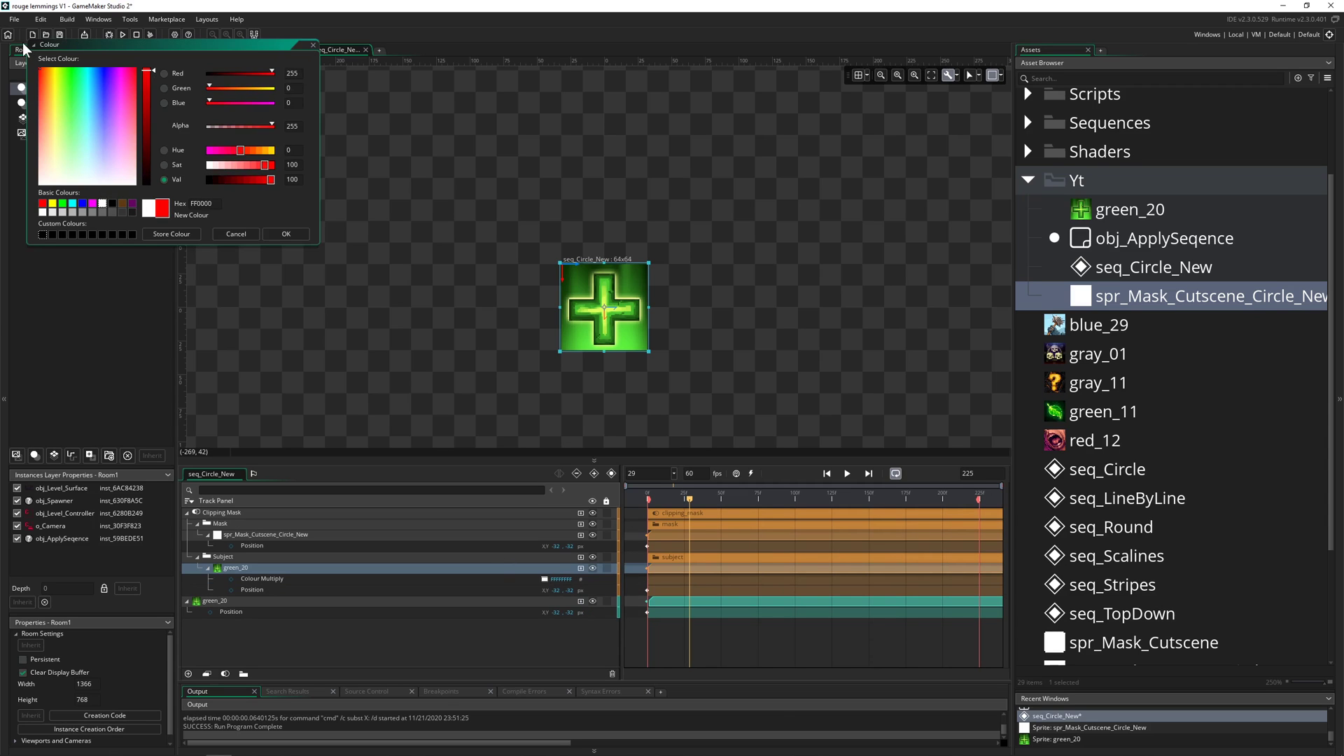
left_click(286, 234)
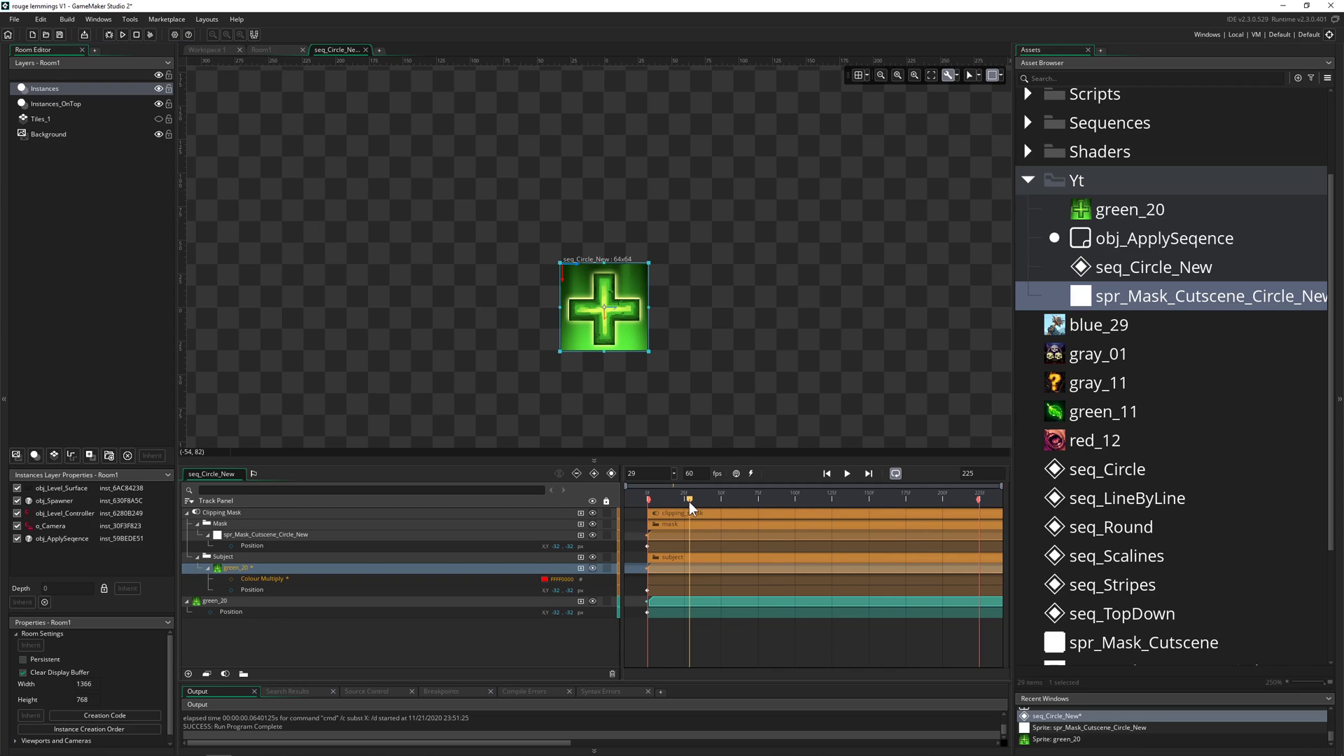
left_click(233, 580)
left_click_drag(690, 504, 717, 514)
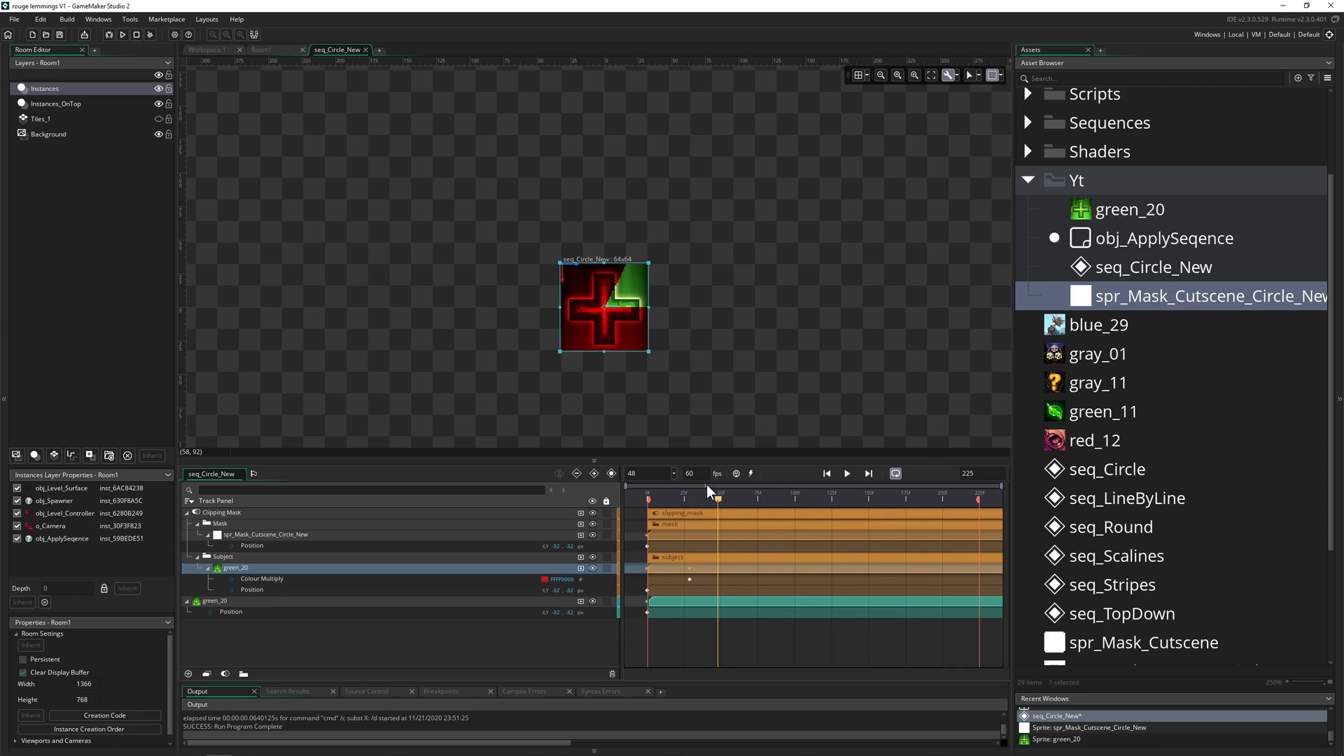
Close the seq_Circle_New editor and open the Create event code of obj_ApplySeqence.
left_click(366, 49)
left_click(522, 271)
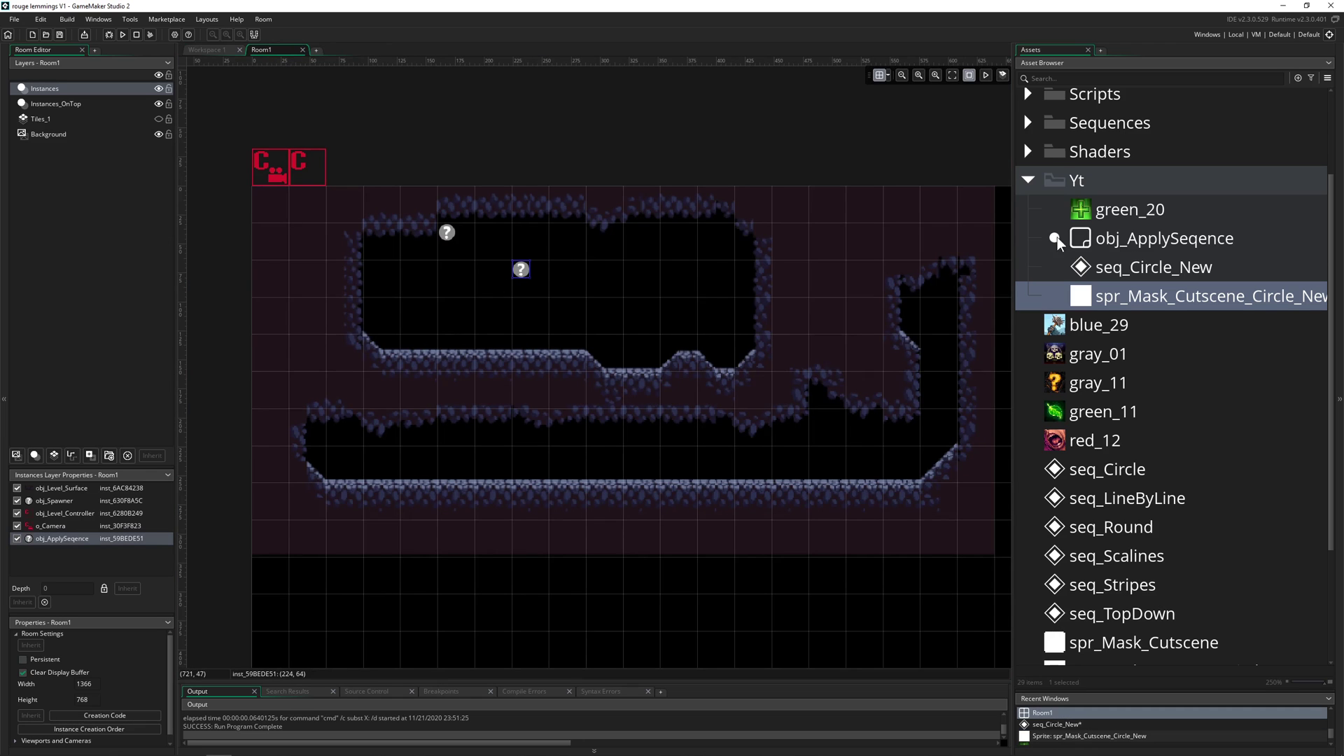
left_click_drag(1013, 225, 857, 231)
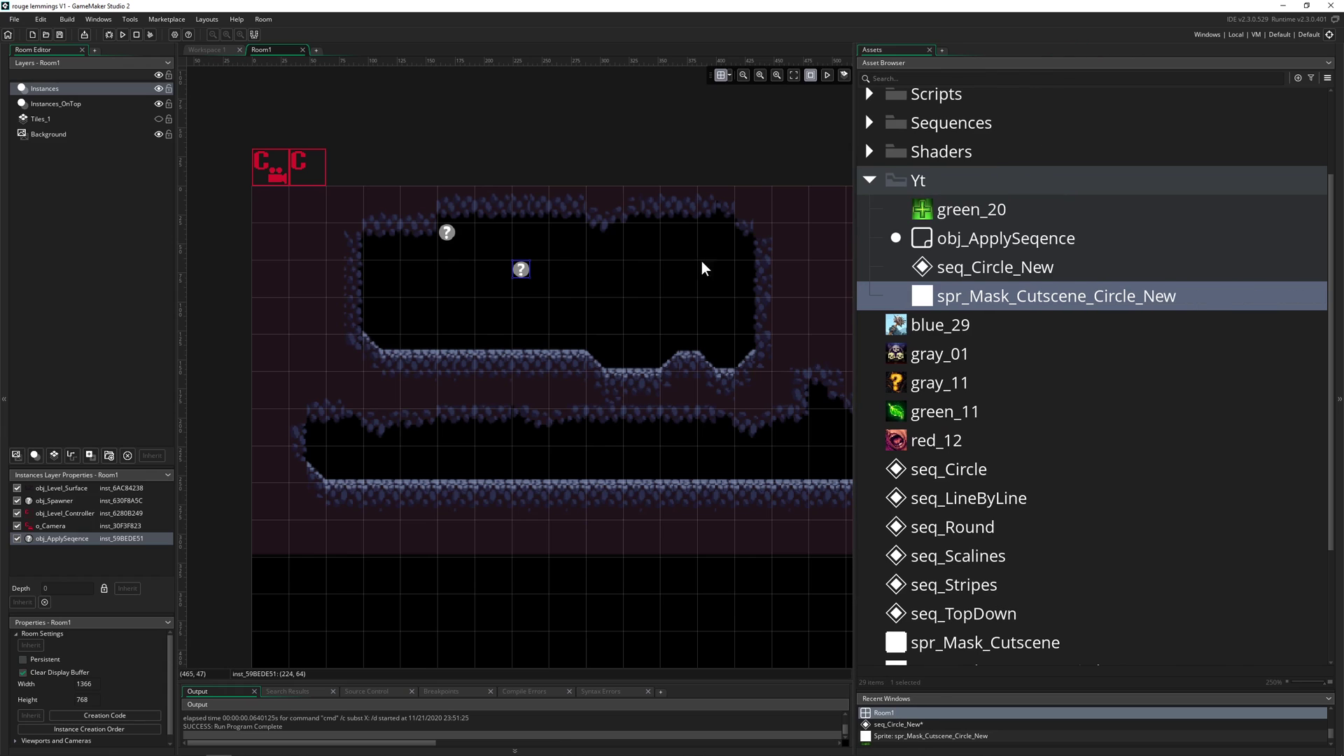
left_click(953, 245)
double_click(953, 245)
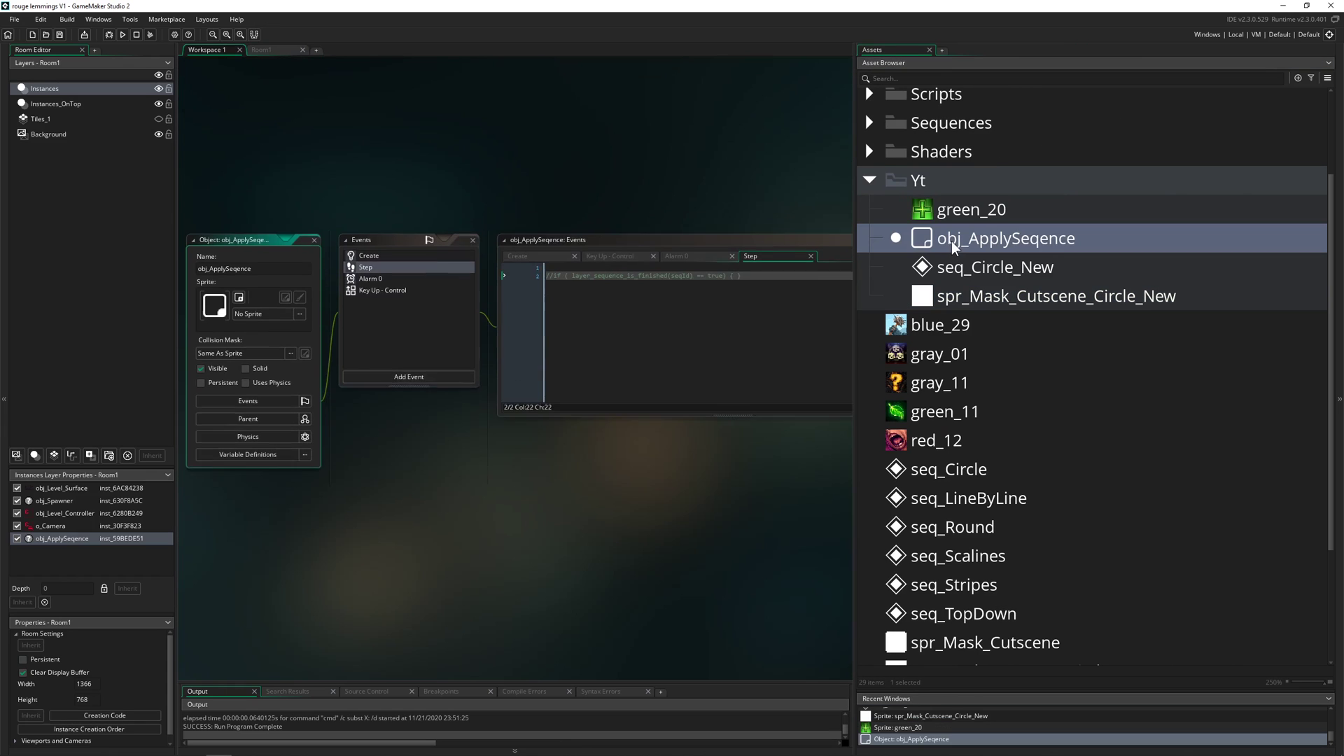
scroll(713, 299, "up", 3, "ctrl")
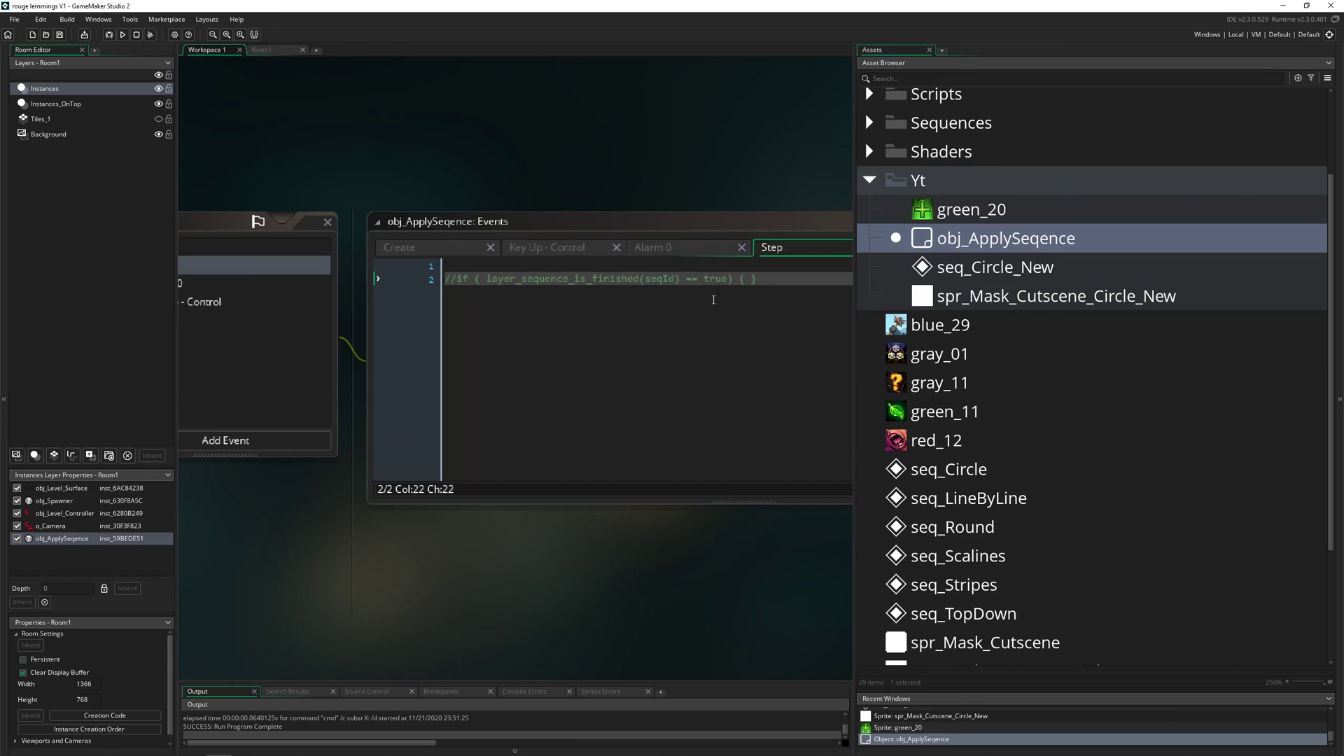
left_click(448, 251)
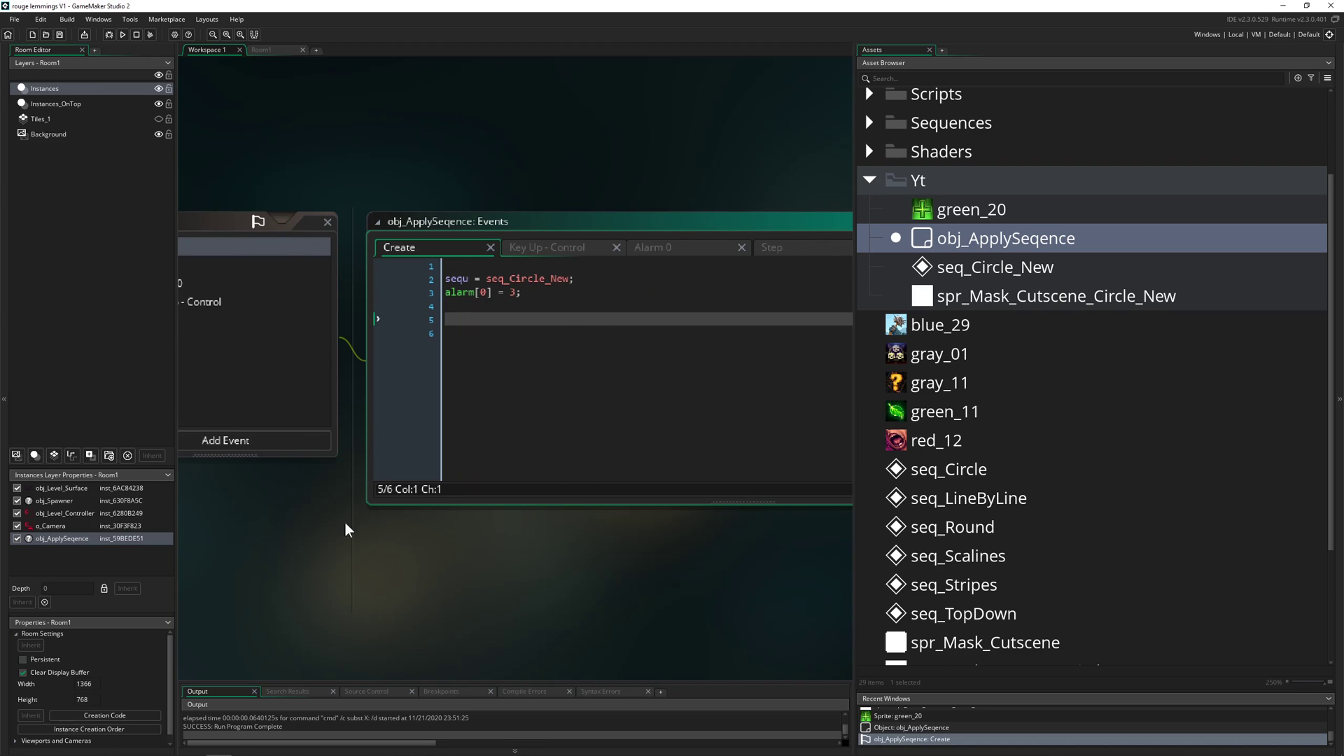
Delete the Alarm 0 event from obj_ApplySeqence.
scroll(348, 525, "left", 3)
left_click(326, 285)
key("Delete")
key("Return")
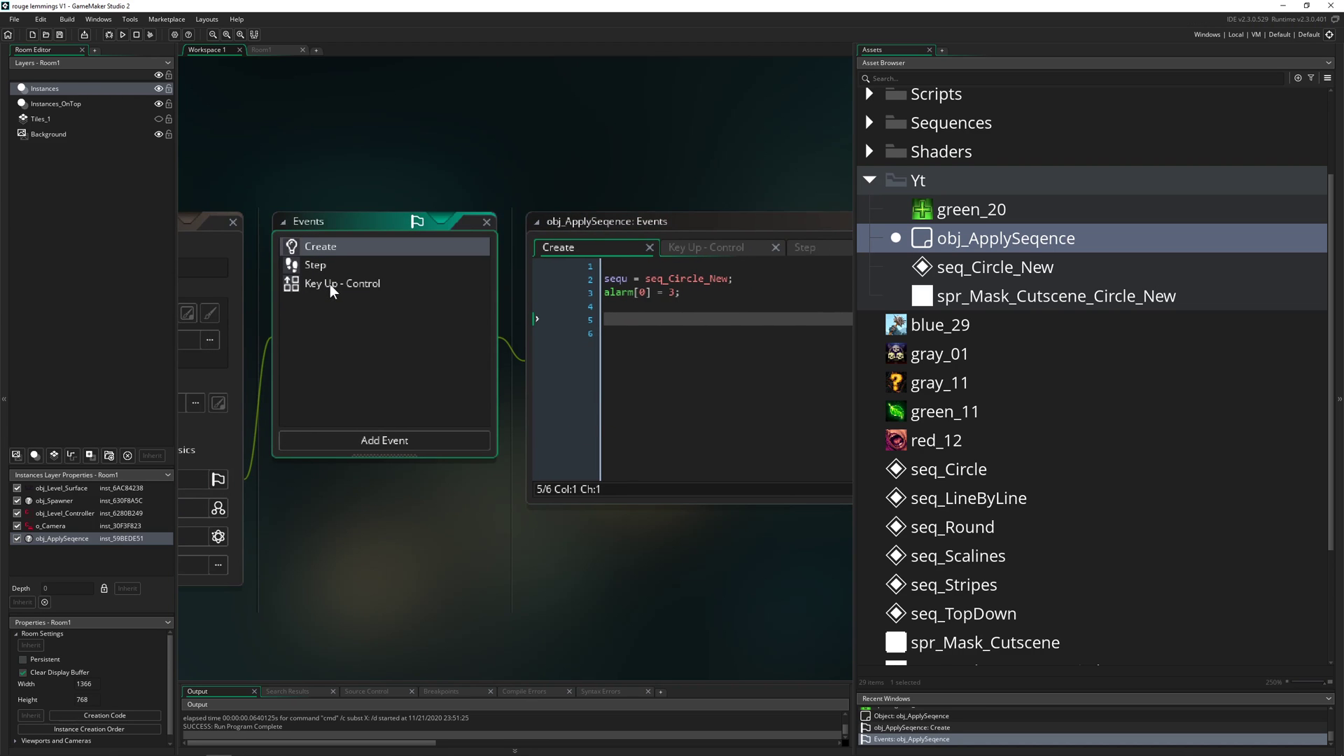
Clear all code from the Create event of obj_ApplySeqence and save the project.
left_click_drag(851, 149, 1126, 149)
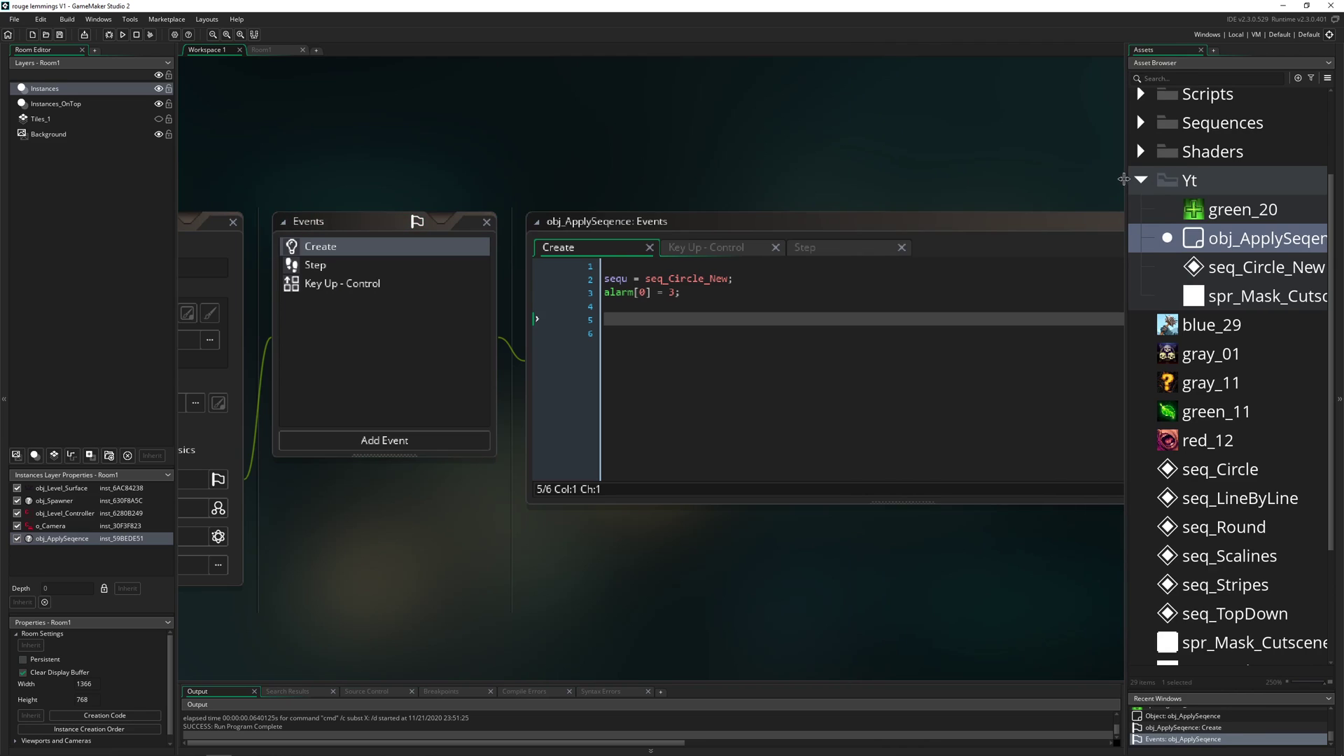
left_click_drag(734, 278, 645, 279)
key("shift+Home")
key("BackSpace")
key("shift+Down")
key("shift+Down")
key("BackSpace")
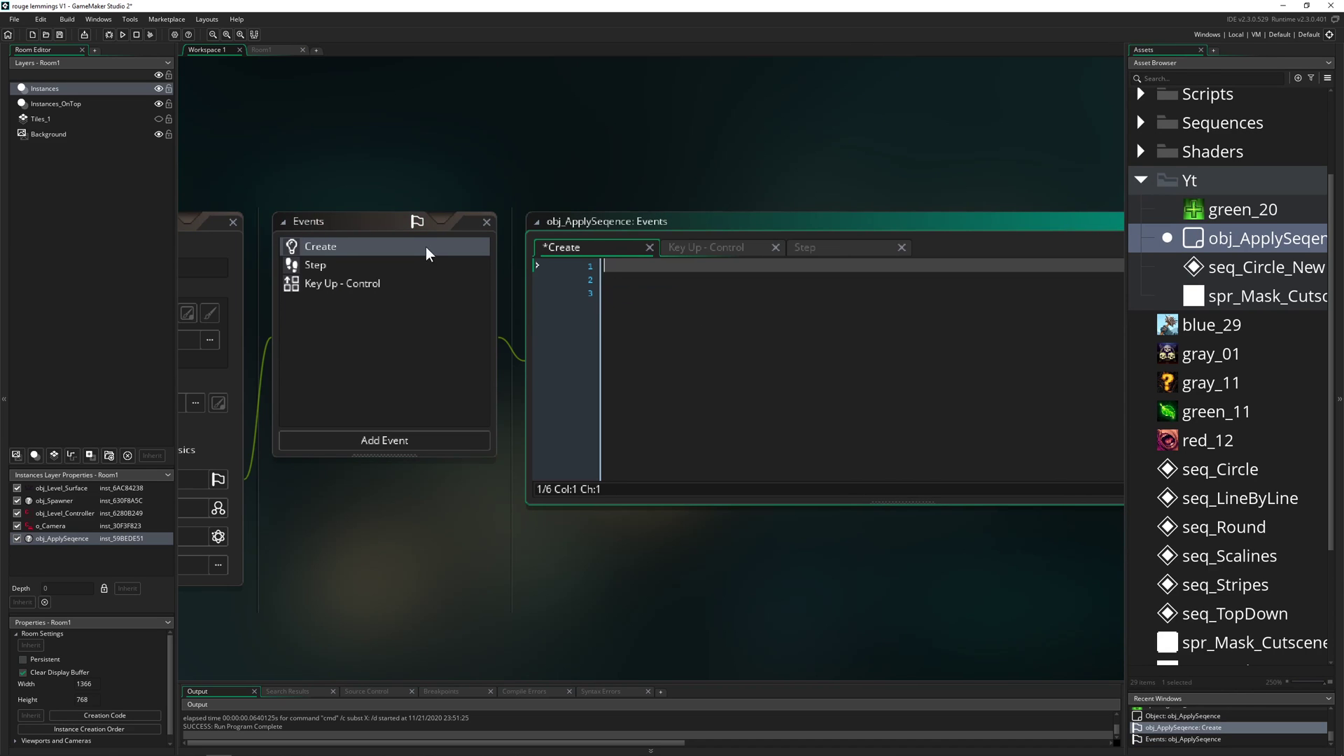
key("ctrl+s")
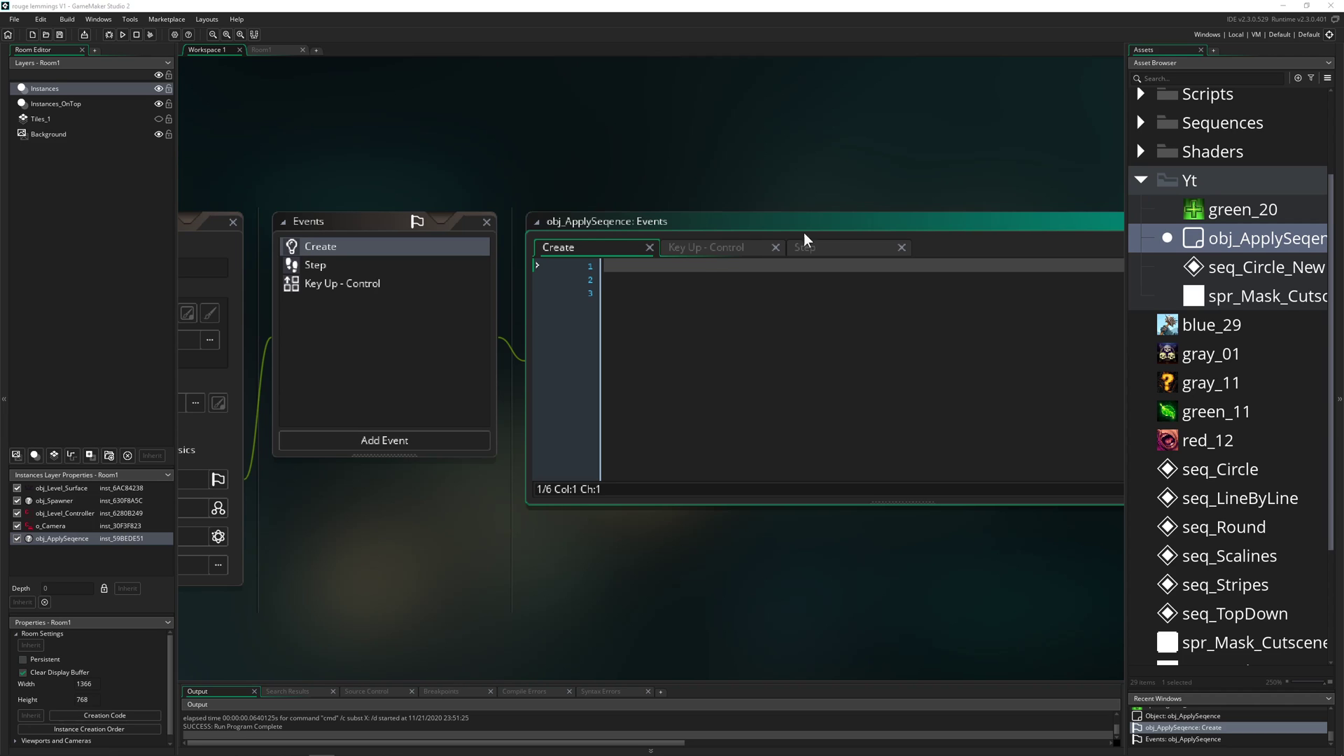
Add the line layer_sequence_create("Instances",x, y, sequ ); to the Create event and review its layer, position and sequence arguments.
left_click(672, 293)
type("layer_sequence_create(\"Instances\",x, y, sequ );")
scroll(890, 343, "up", 3, "ctrl")
left_click_drag(487, 275, 666, 273)
left_click(729, 273)
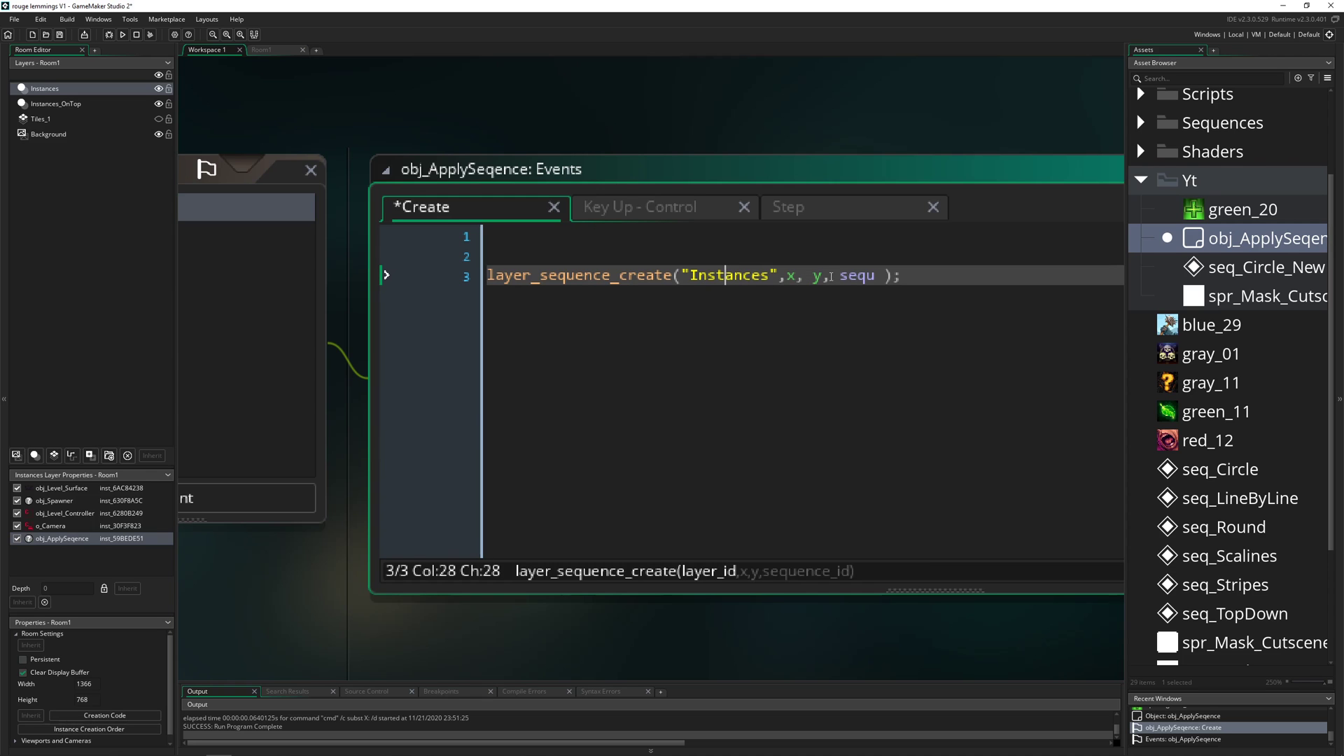
left_click_drag(817, 275, 788, 279)
scroll(649, 451, "left", 3)
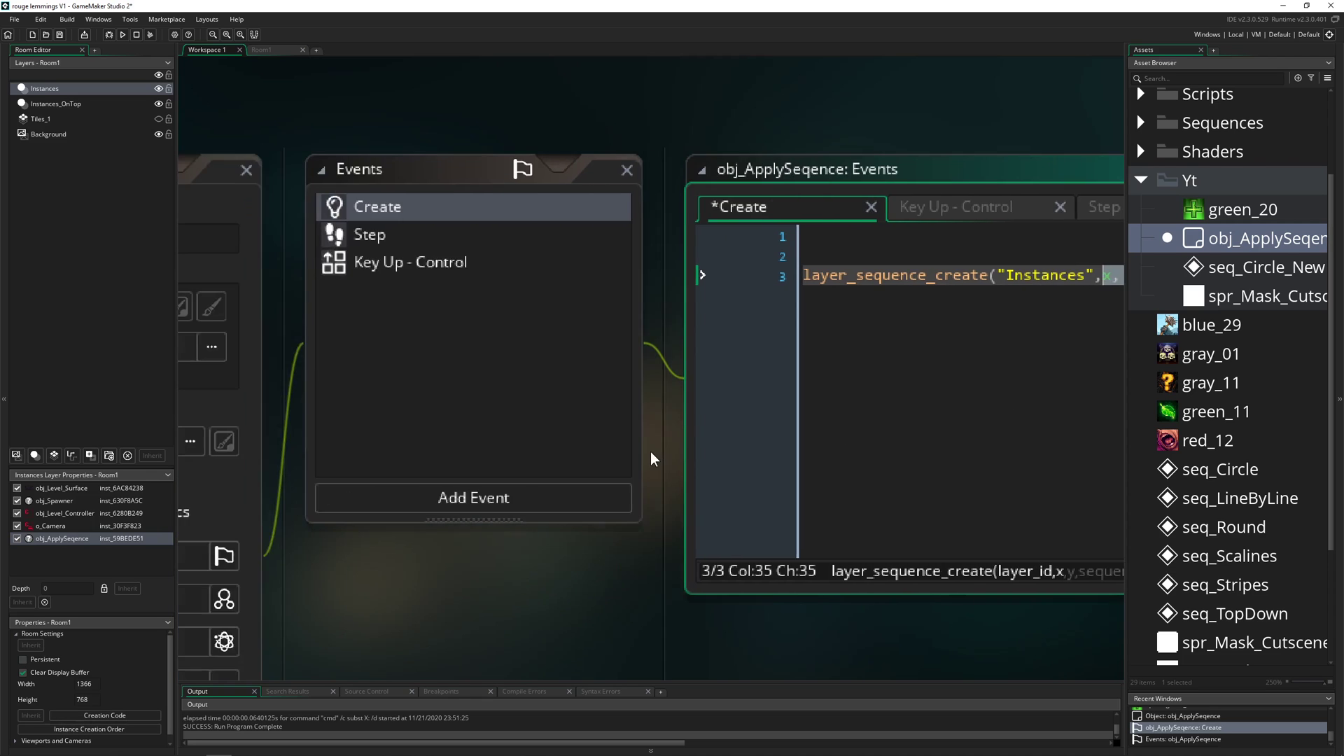
scroll(762, 487, "right", 5)
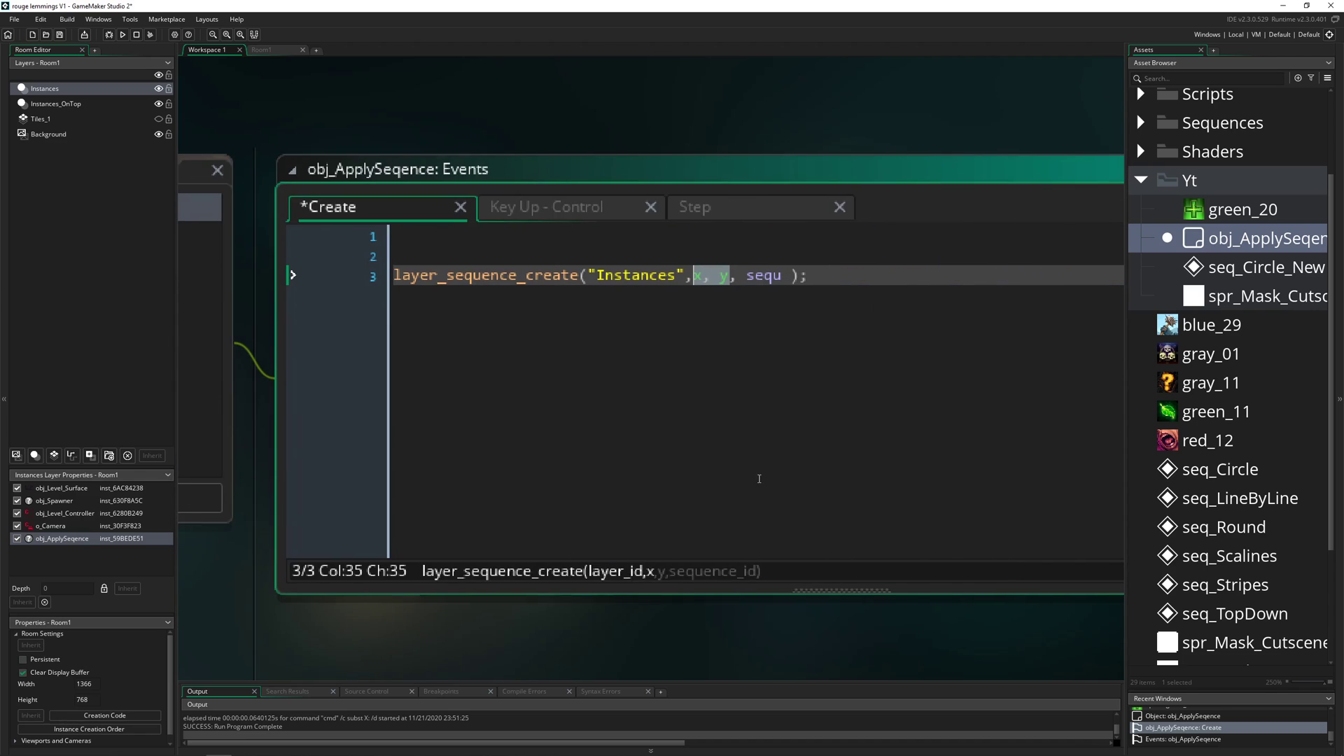
double_click(769, 274)
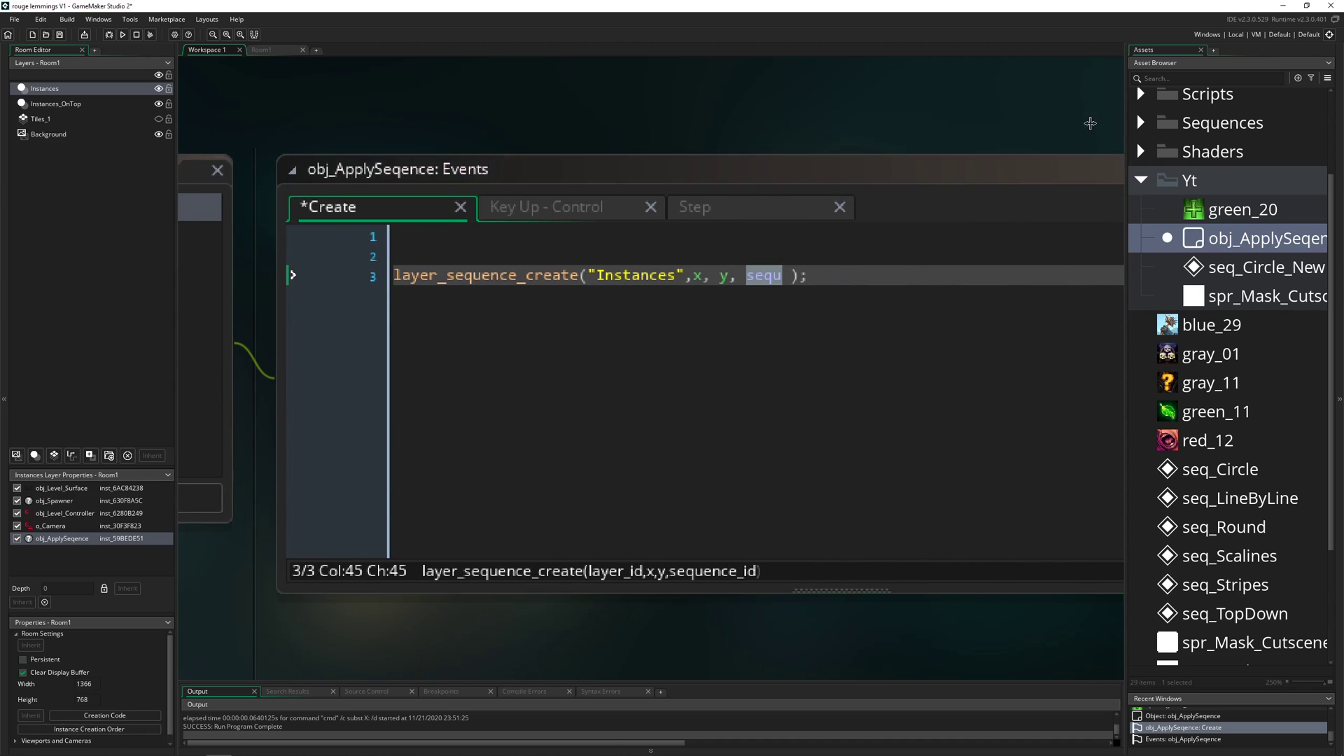
Replace the sequ argument of layer_sequence_create with seq_Circle_New, copying the sequence's asset name, and save.
left_click_drag(1124, 115, 936, 196)
left_click(1050, 263)
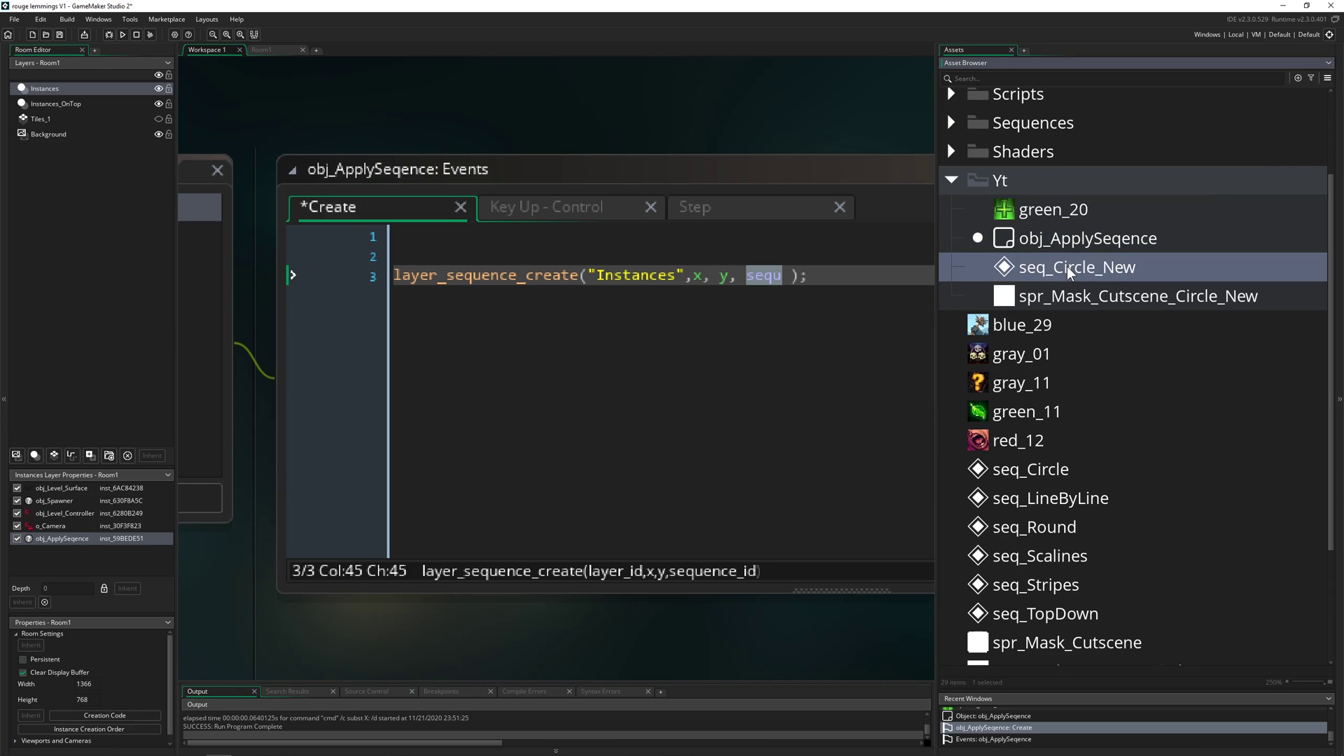
left_click(1058, 267)
key("ctrl+c")
left_click(766, 277)
double_click(765, 277)
key("ctrl+v")
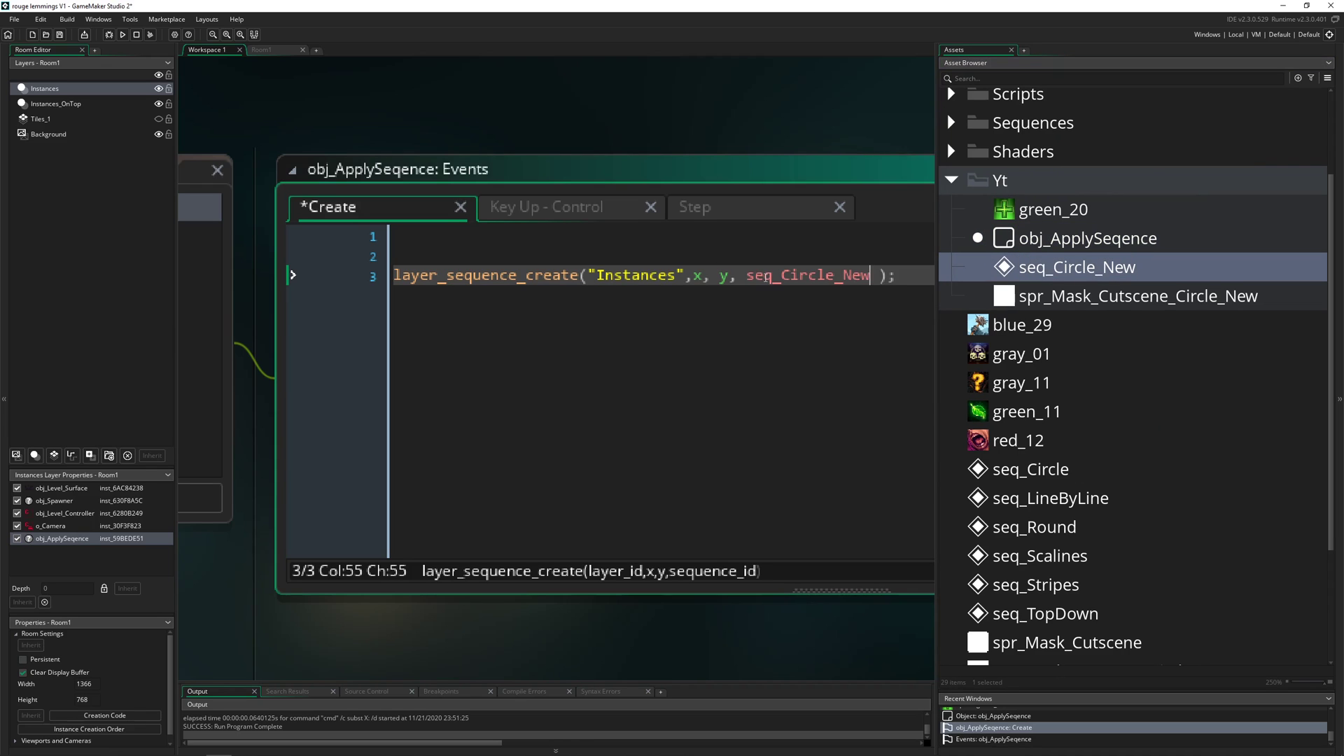
key("ctrl+s")
Assign the result of the layer_sequence_create call to the variable seqId.
left_click(392, 278)
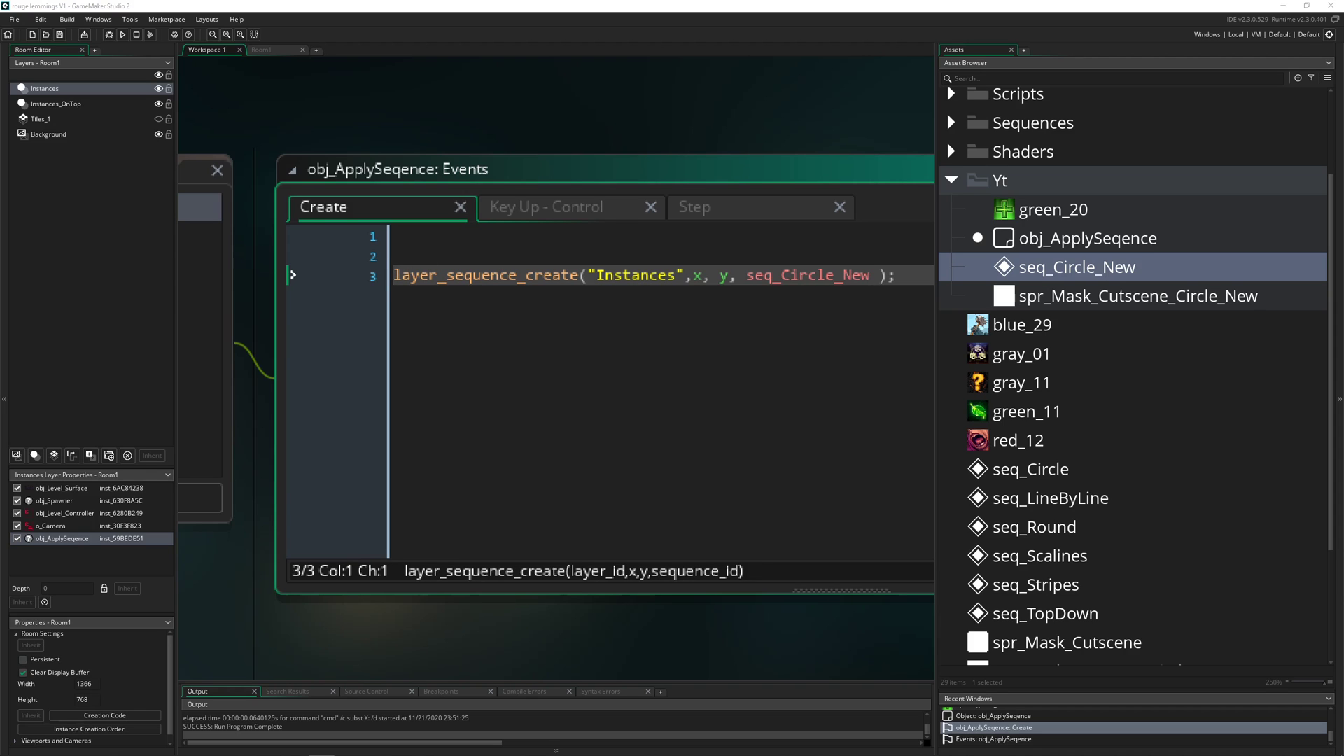
type("seqId =")
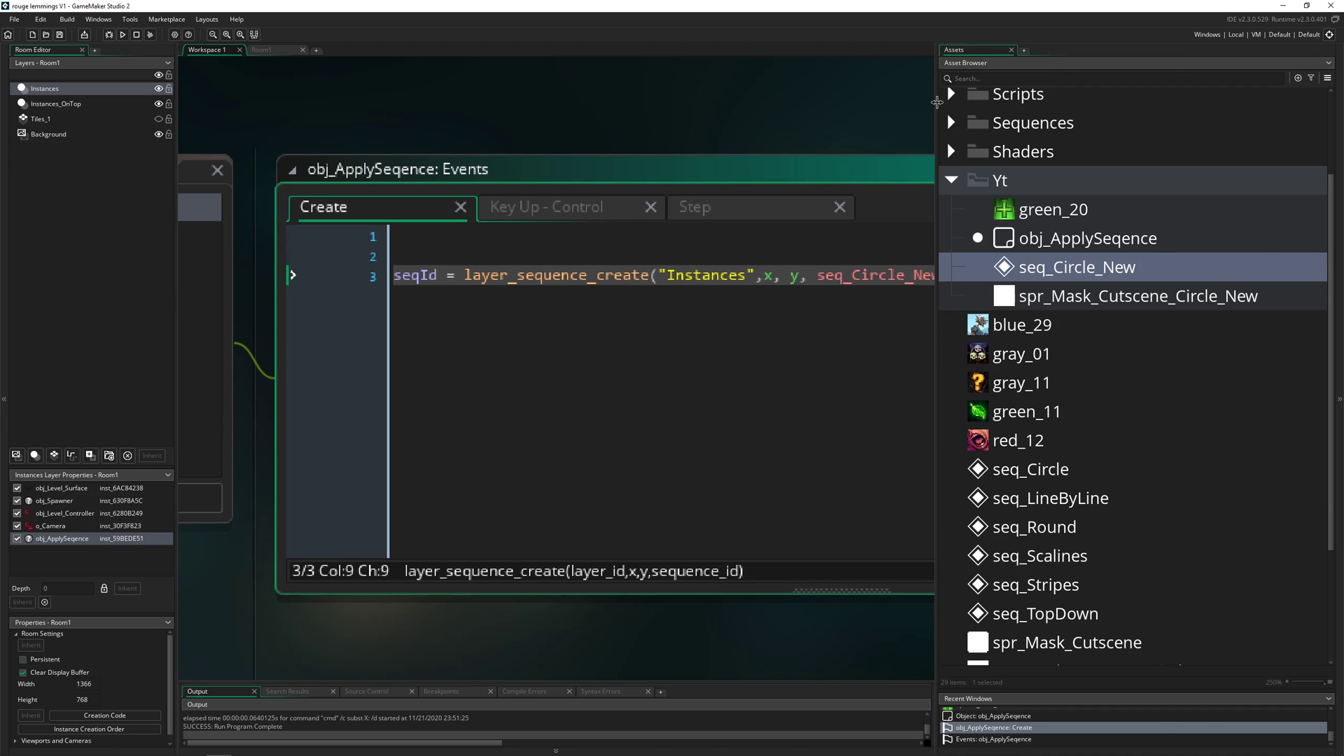
left_click_drag(937, 103, 1156, 103)
left_click(567, 275)
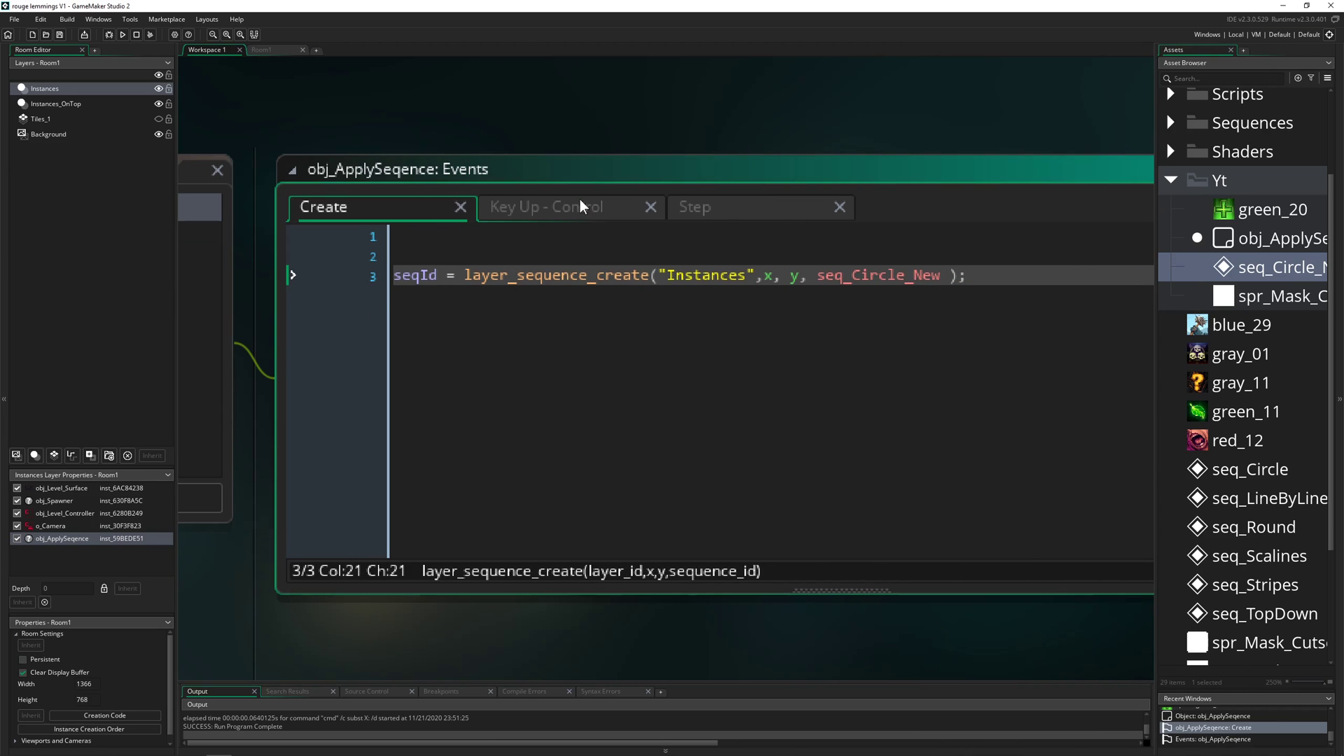
Comment out the layer_sequence_headpos(seqId, 0); line in the Key Up - Control event.
left_click(546, 206)
left_click(394, 257)
left_click(394, 298)
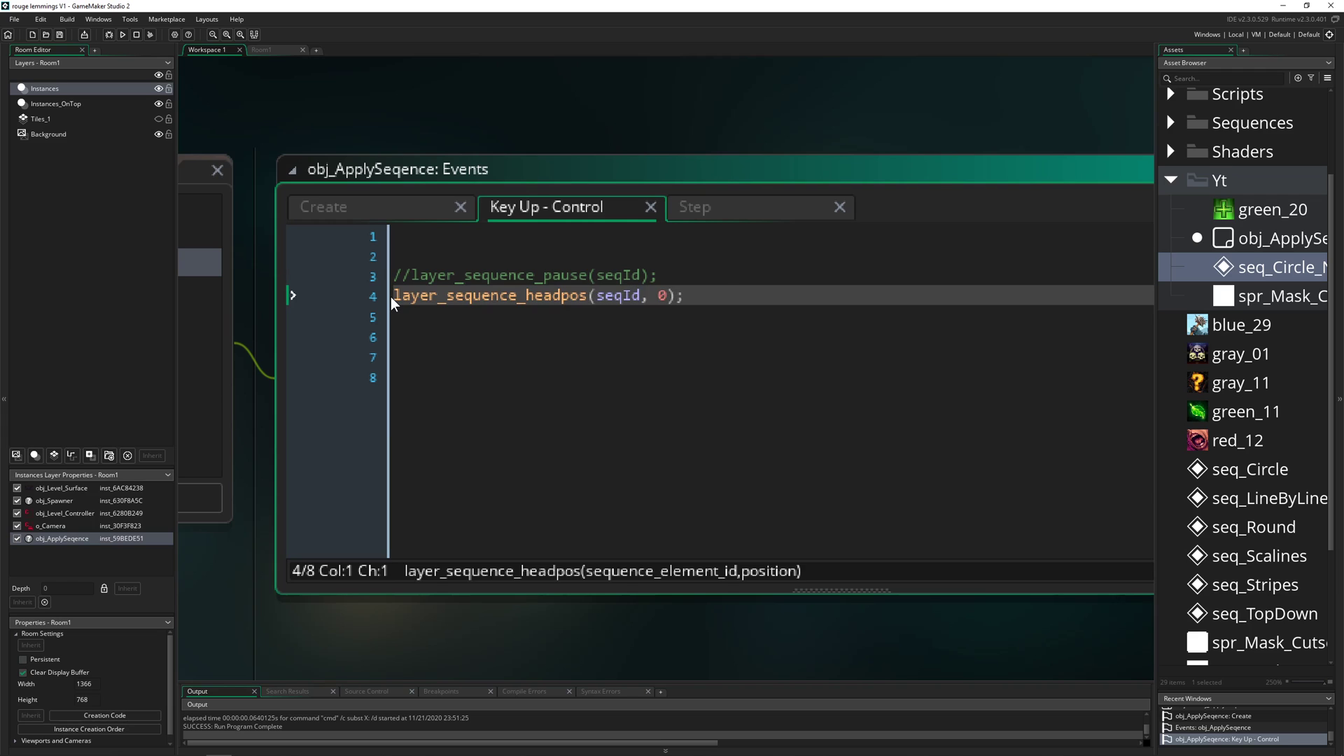
type("//")
Run the game to watch the circular cooldown effect play in the room, and close the game window.
key("F5")
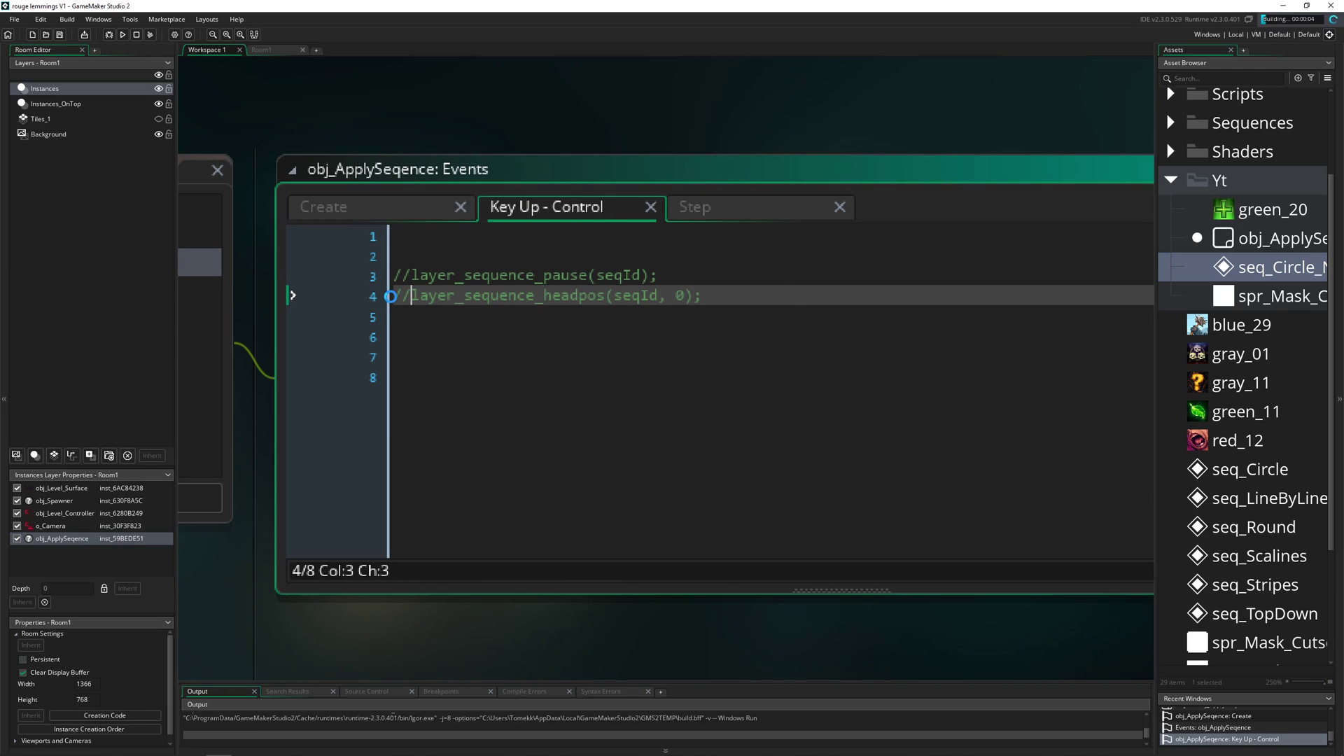
left_click(384, 210)
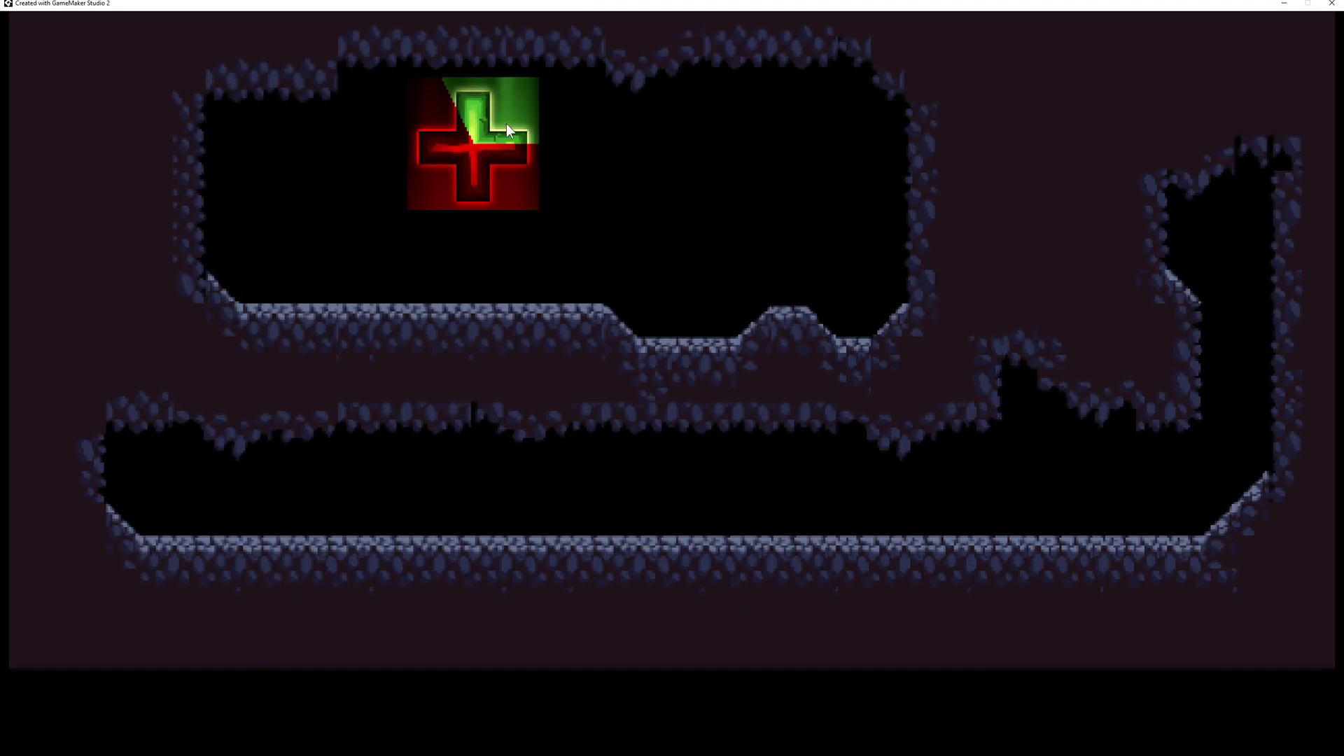
key("Right")
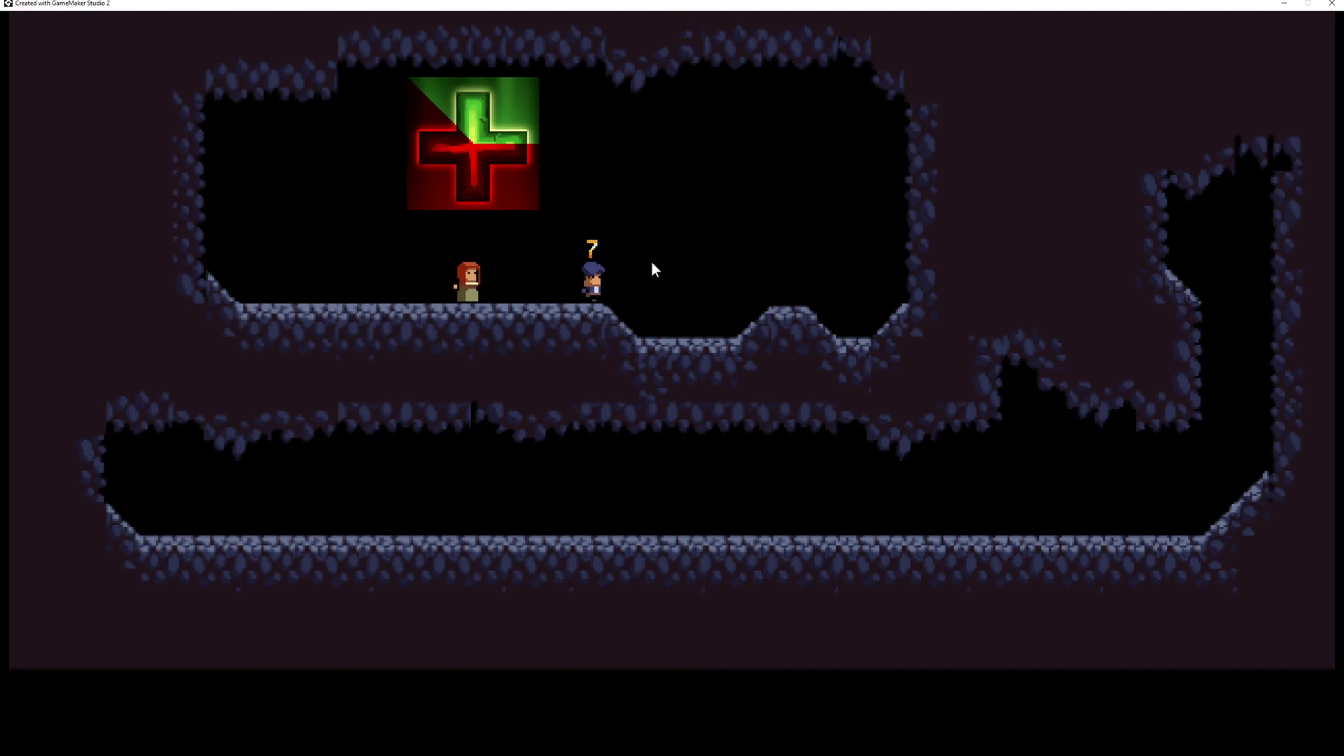
left_click(1332, 4)
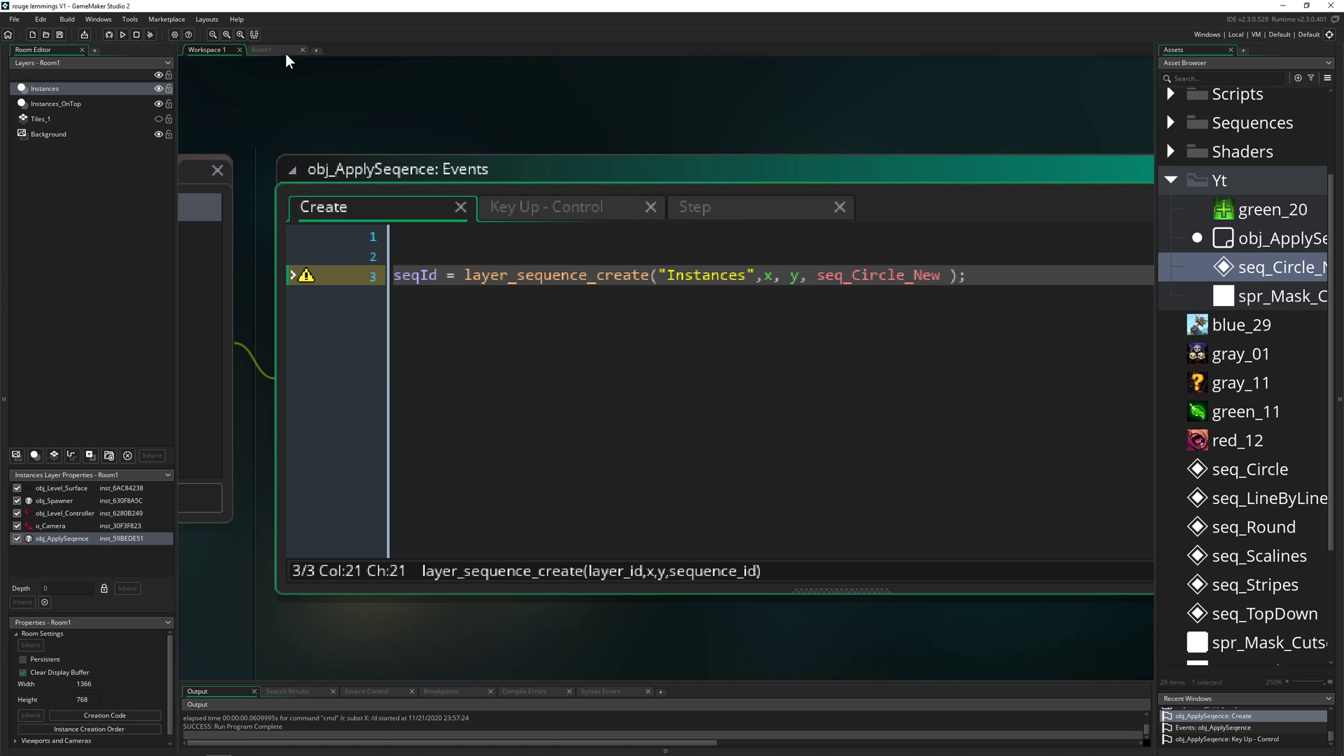
Open seq_Circle_New and scrub the playhead along its timeline to preview the circular wipe from the first frame.
double_click(1252, 280)
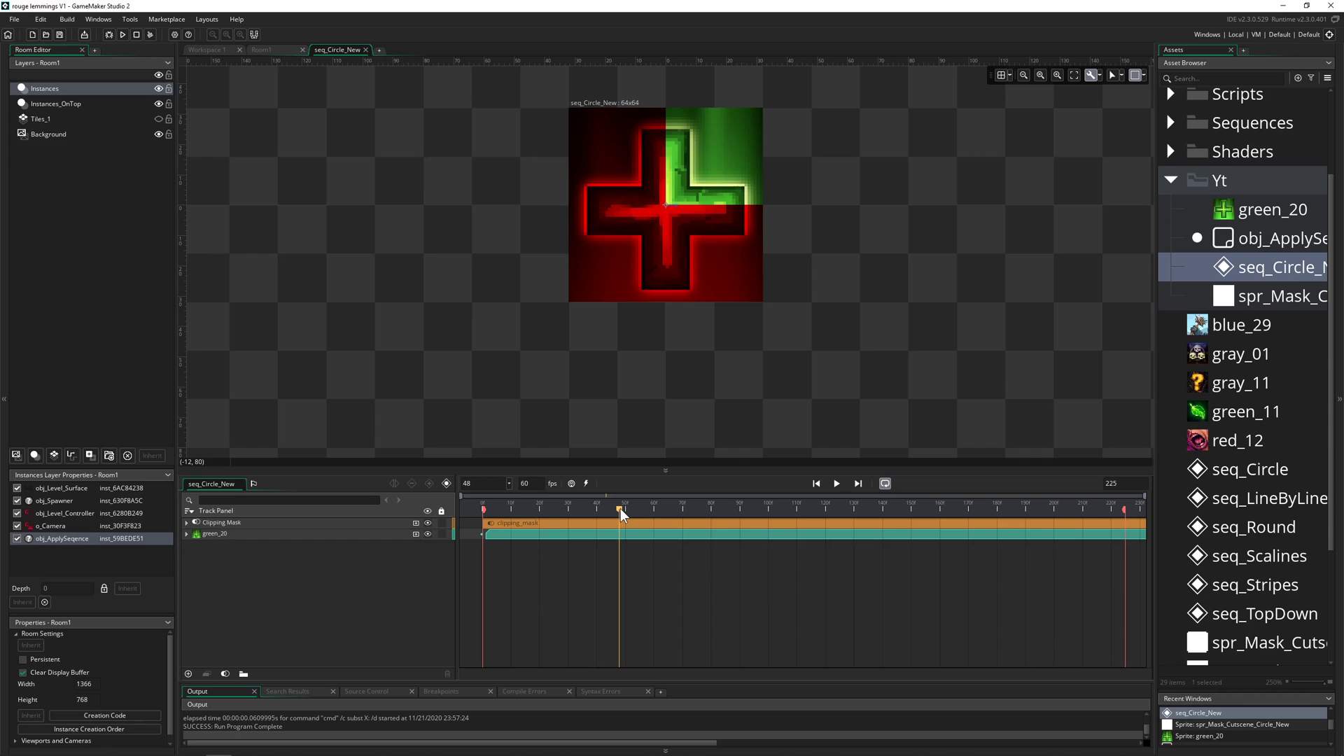
left_click_drag(620, 516, 486, 511)
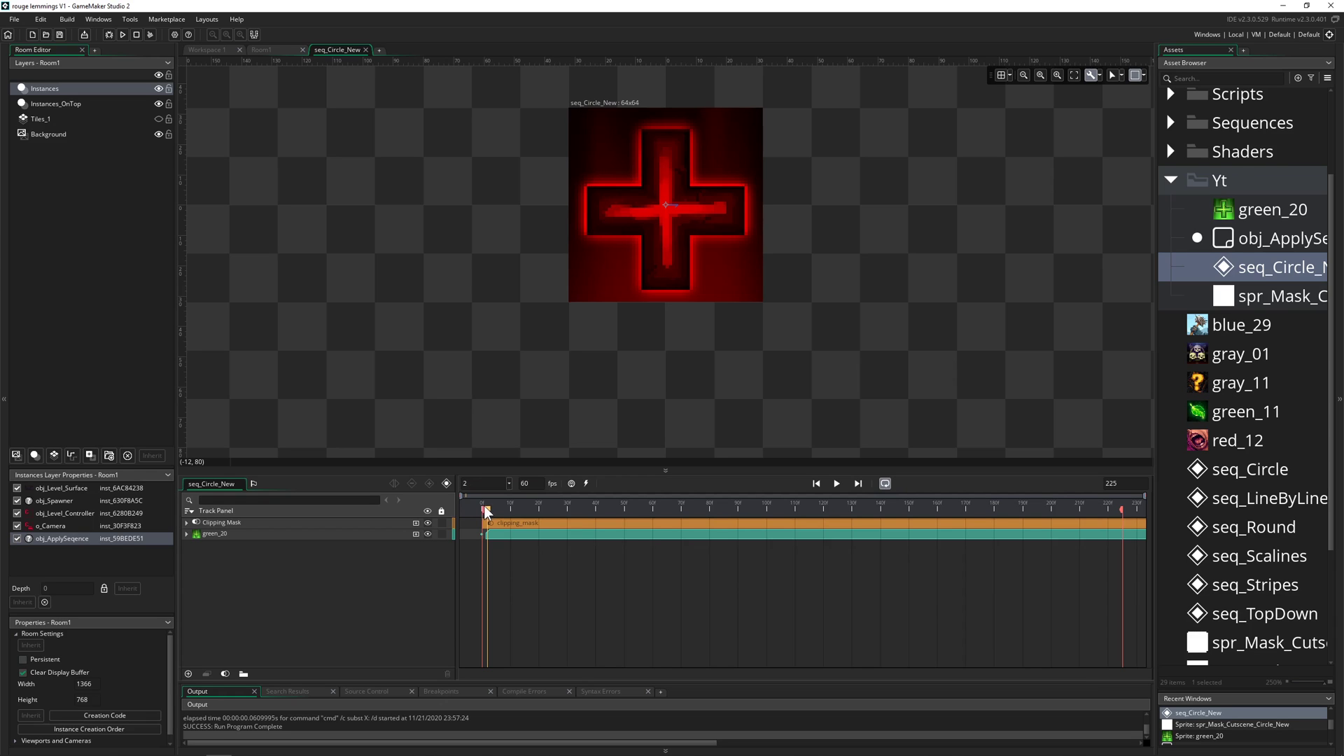
left_click_drag(487, 509, 832, 521)
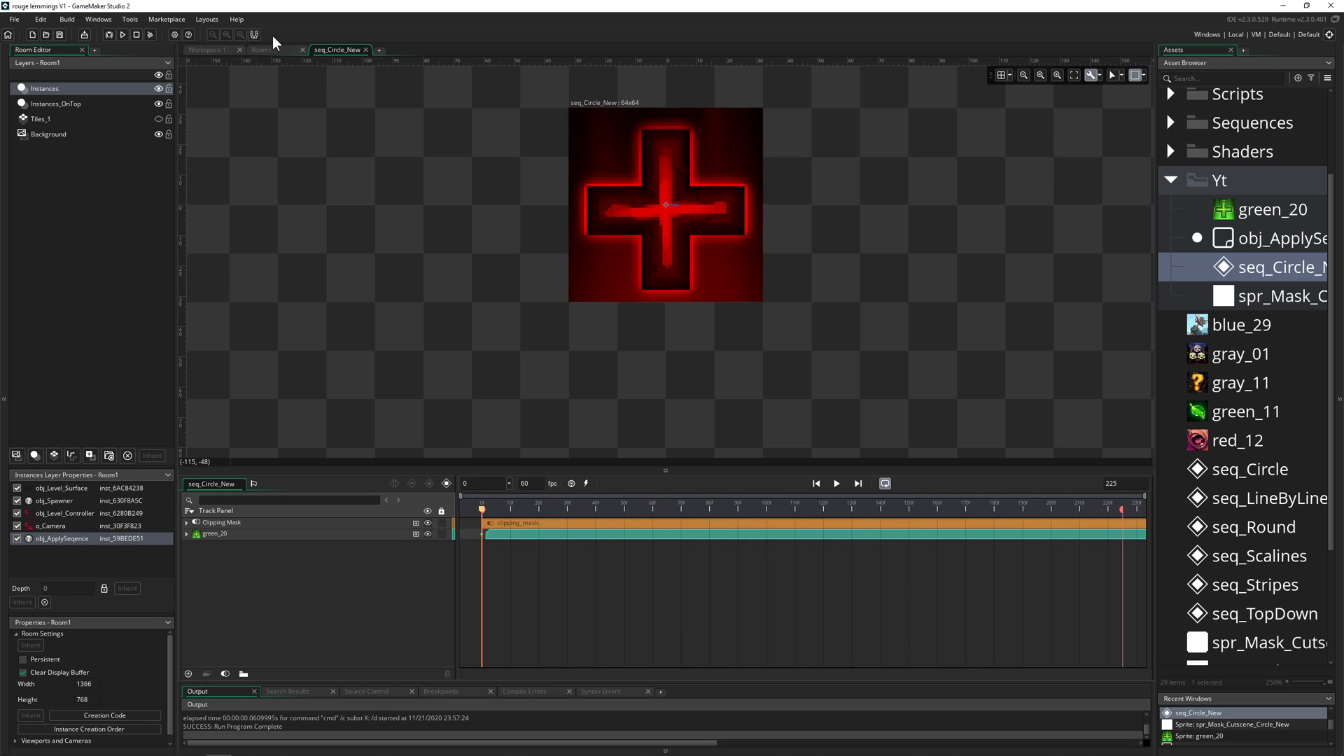
Uncomment the if ( layer_sequence_is_finished(seqId) == true) { } check in the Step event of obj_ApplySeqence.
left_click(223, 50)
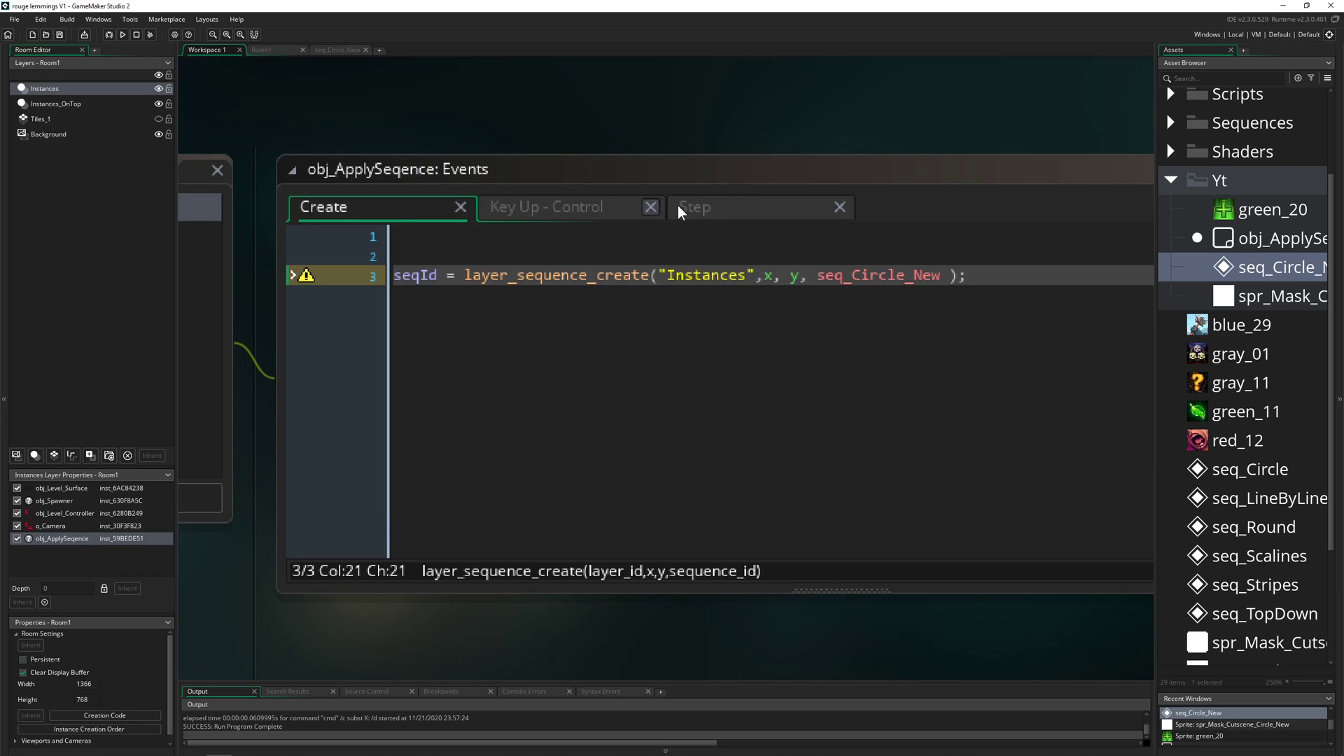
left_click(707, 208)
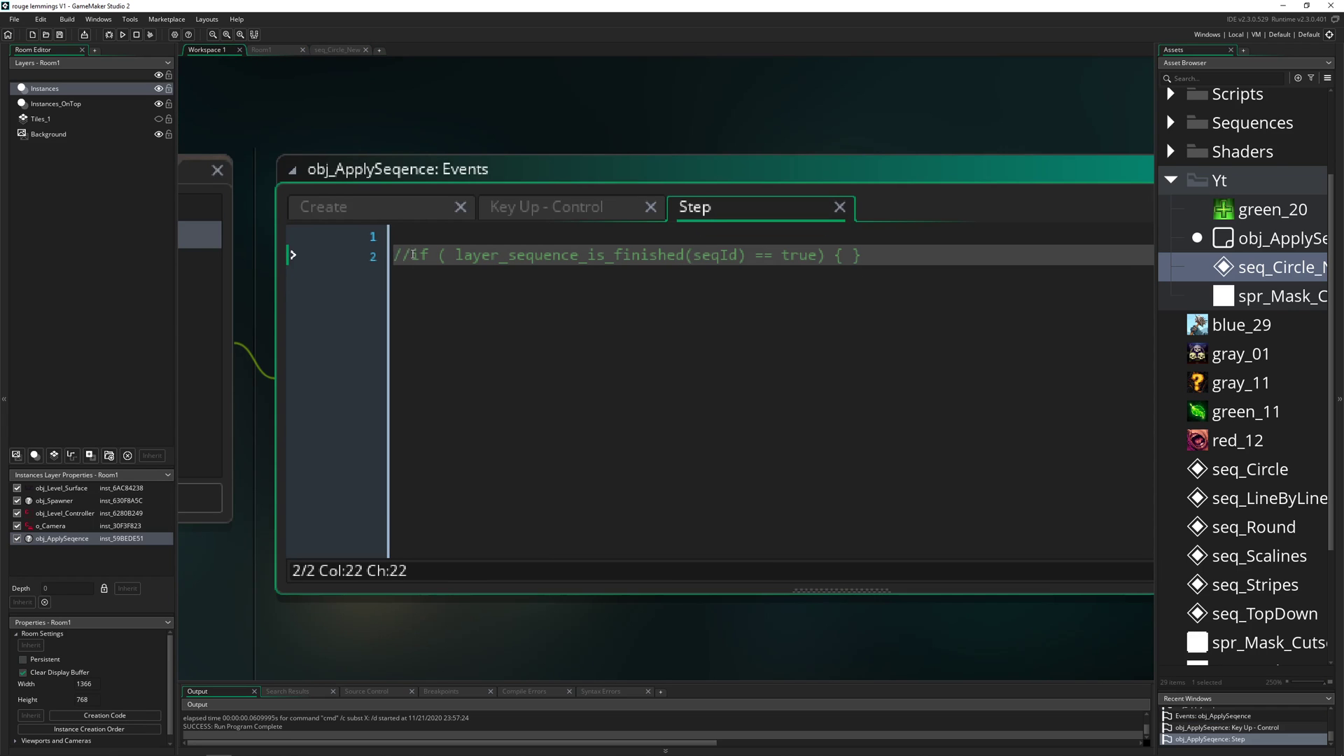
left_click(413, 254)
key("BackSpace")
key("BackSpace")
double_click(697, 257)
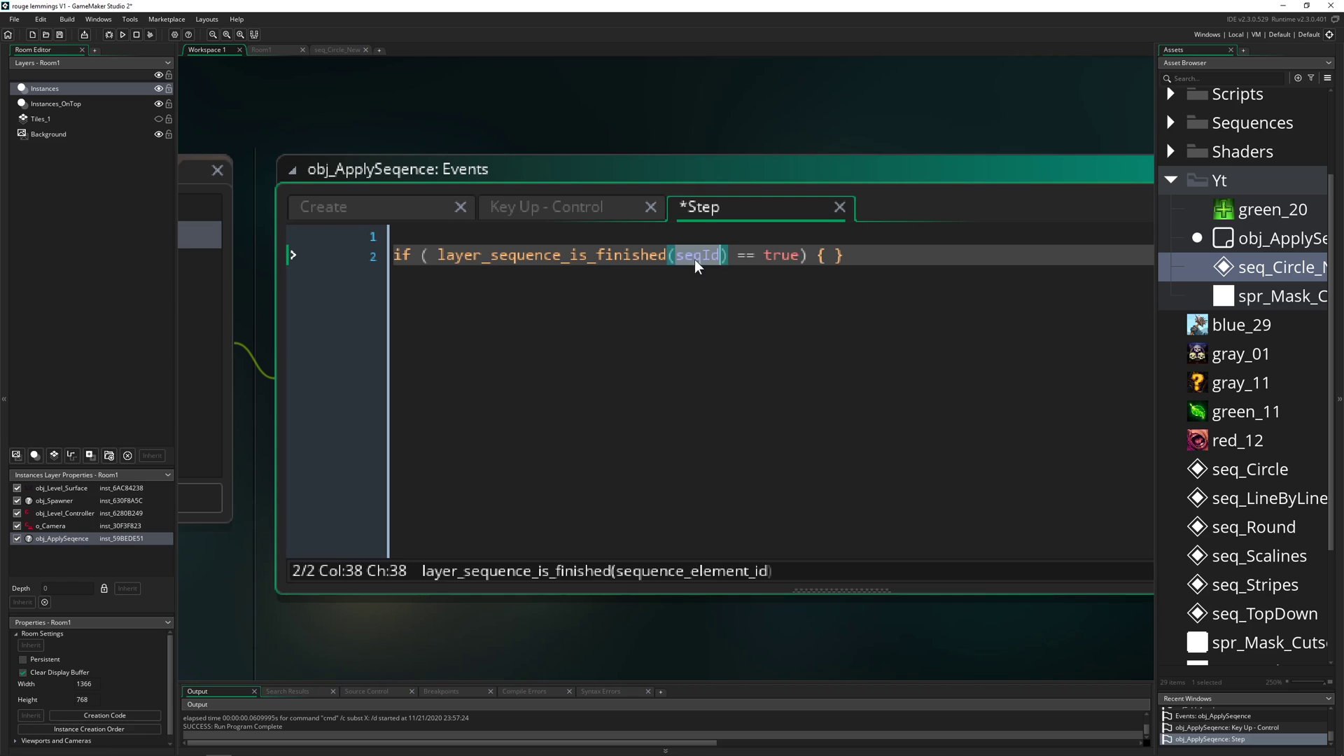
left_click_drag(439, 256, 640, 256)
Examine the parts of the layer_sequence_is_finished(seqId) condition alongside the seq_Circle_New timeline, Room1 and the Create event code.
left_click(348, 51)
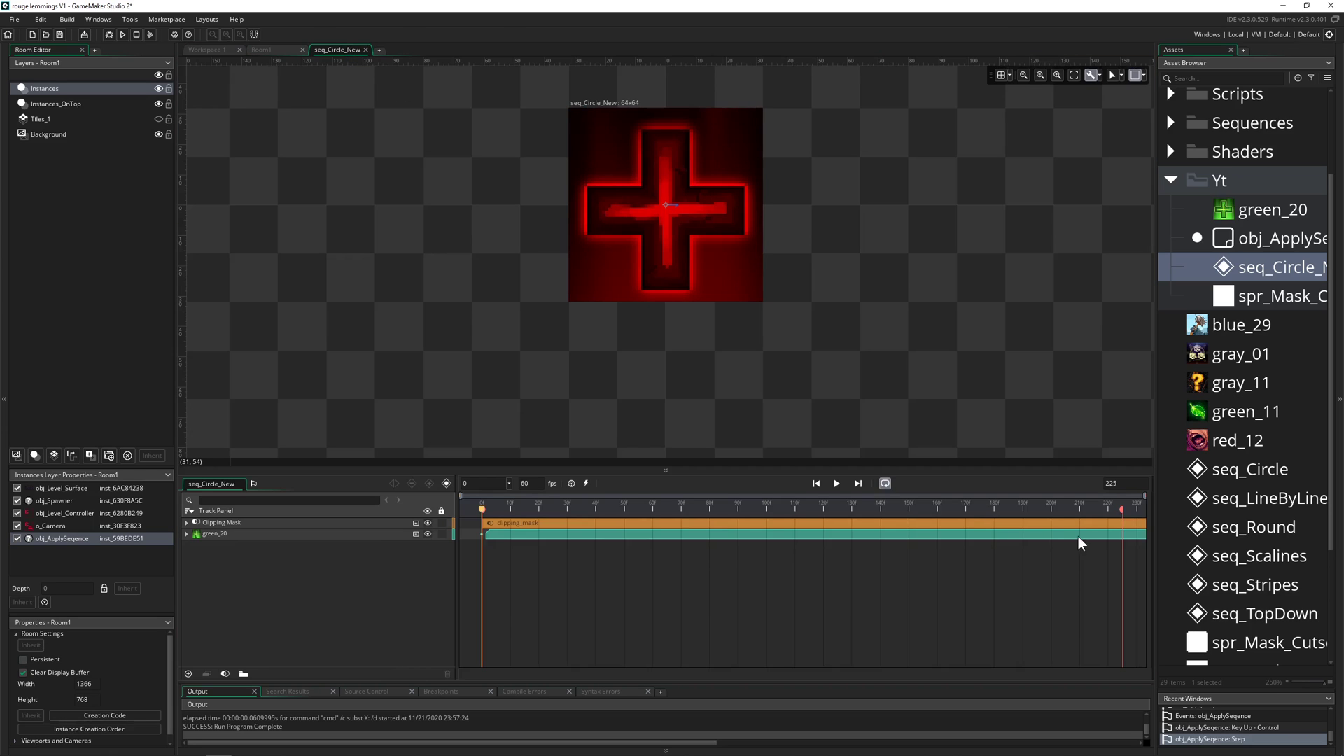
left_click(280, 50)
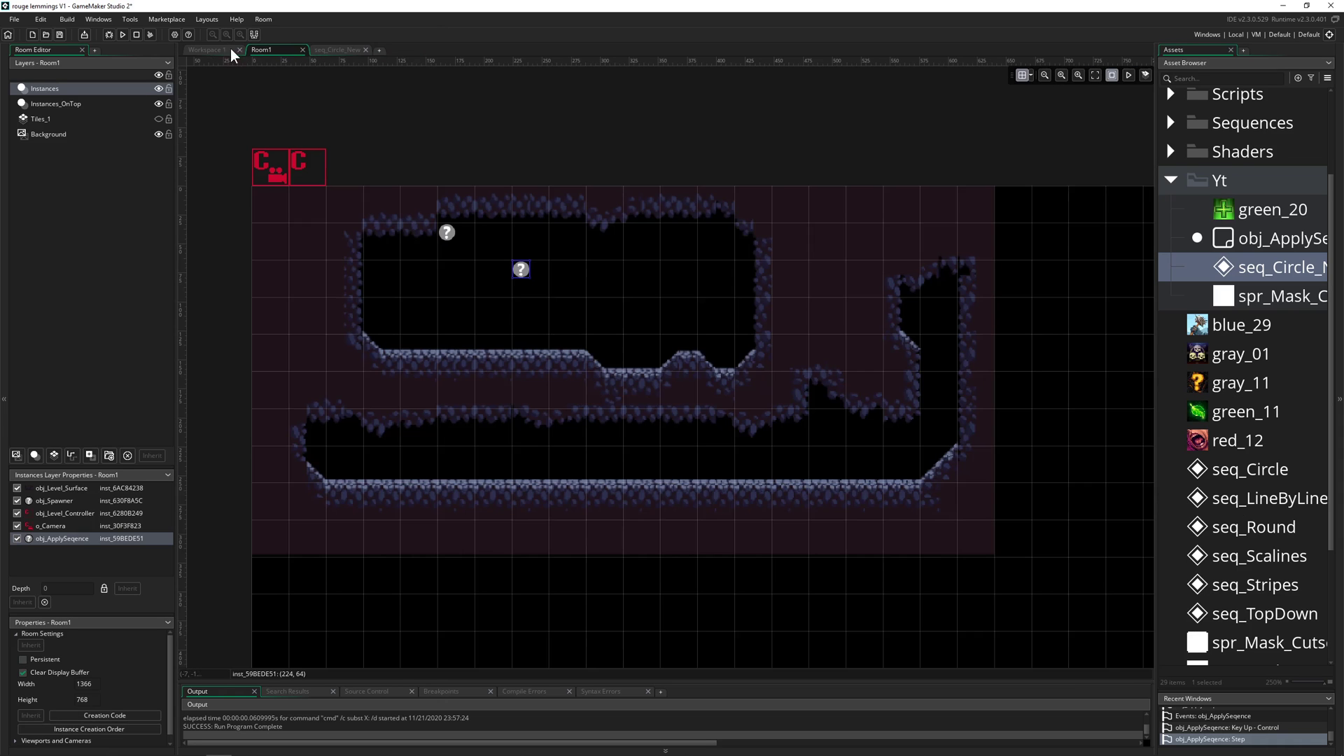
left_click(340, 51)
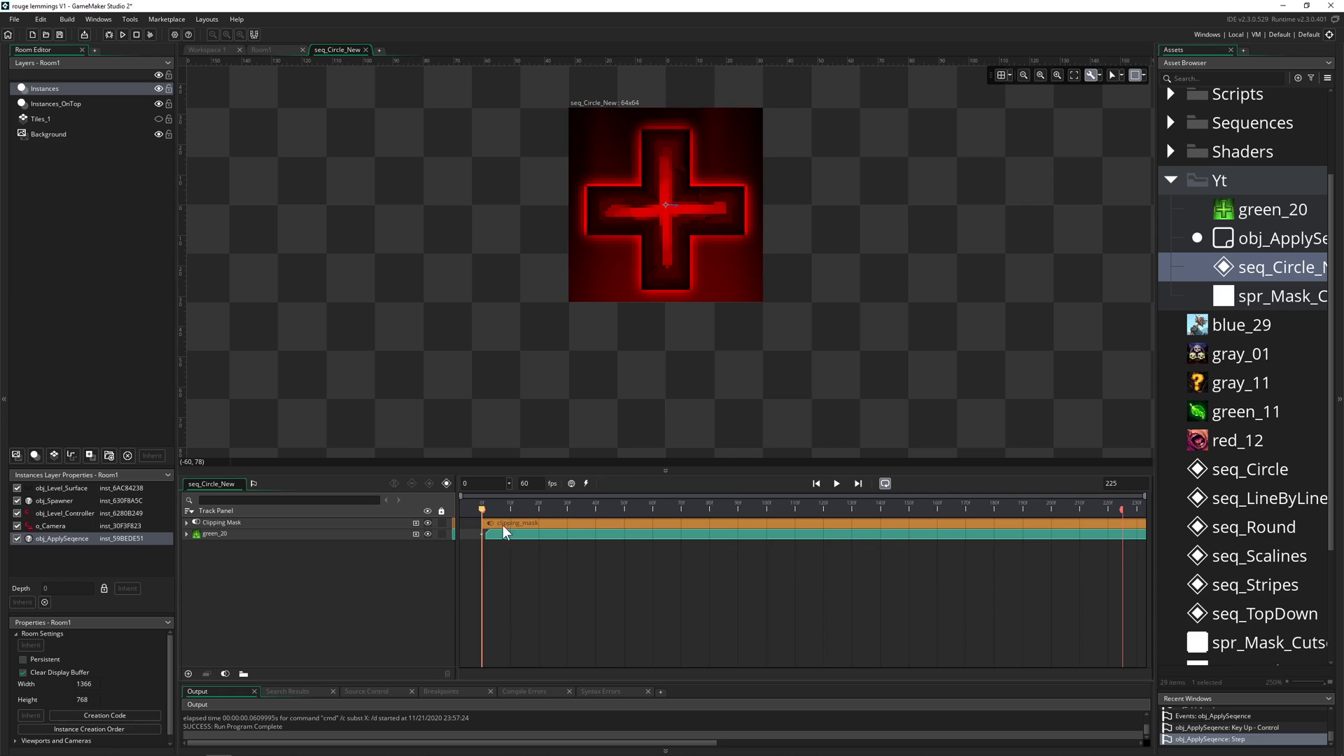
left_click(266, 50)
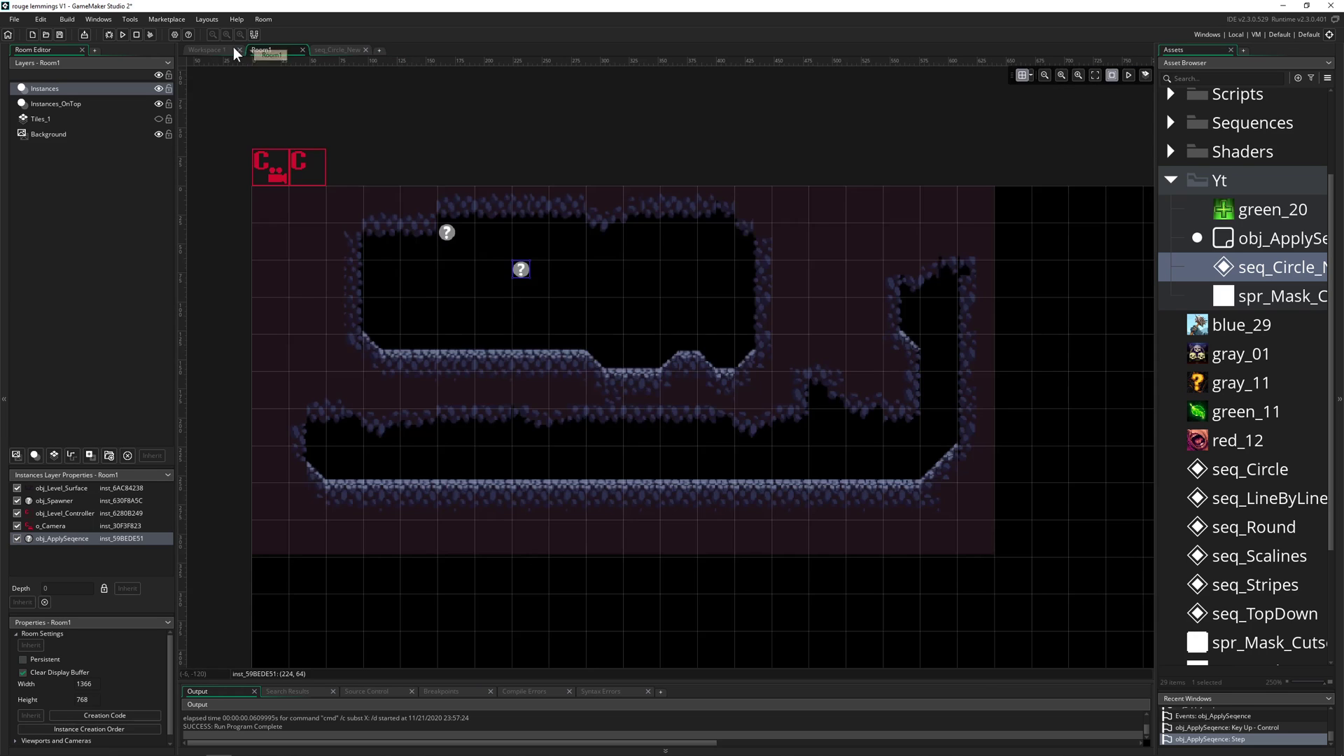
left_click(231, 50)
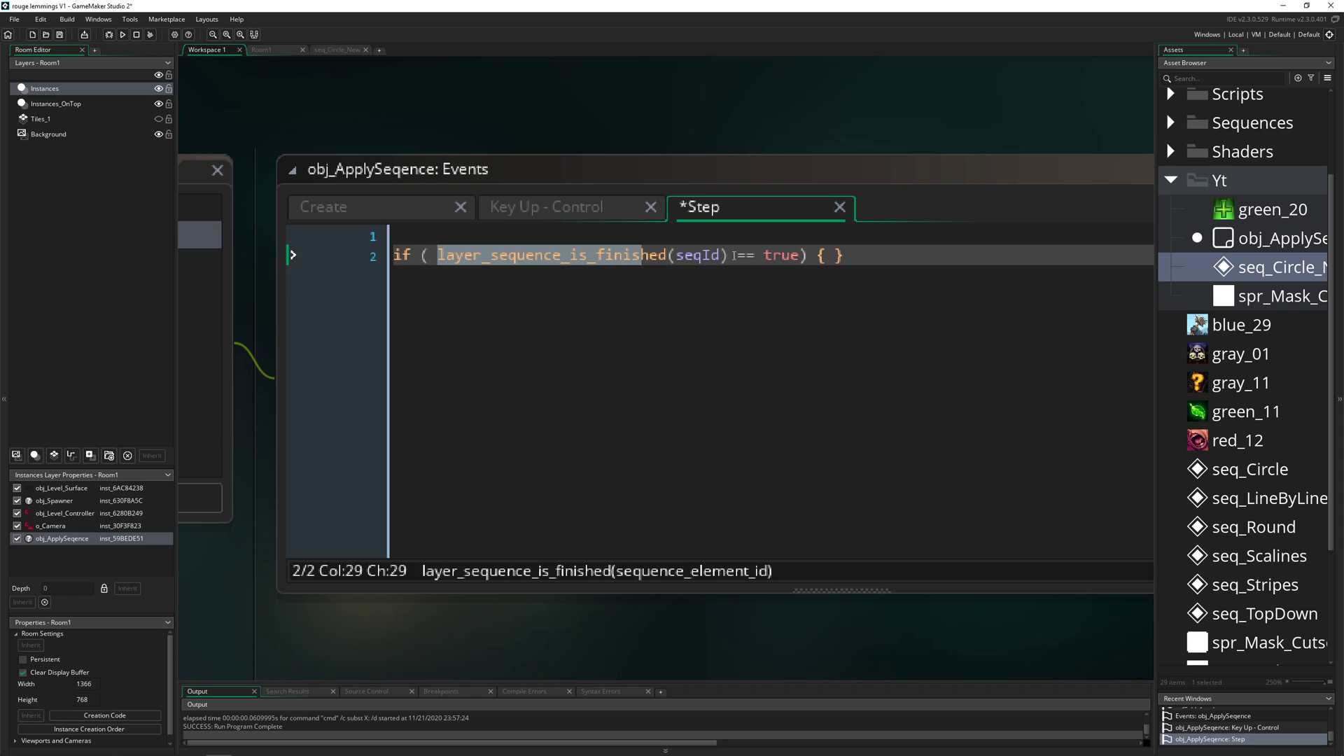
left_click(831, 254)
key("Left")
key("Left")
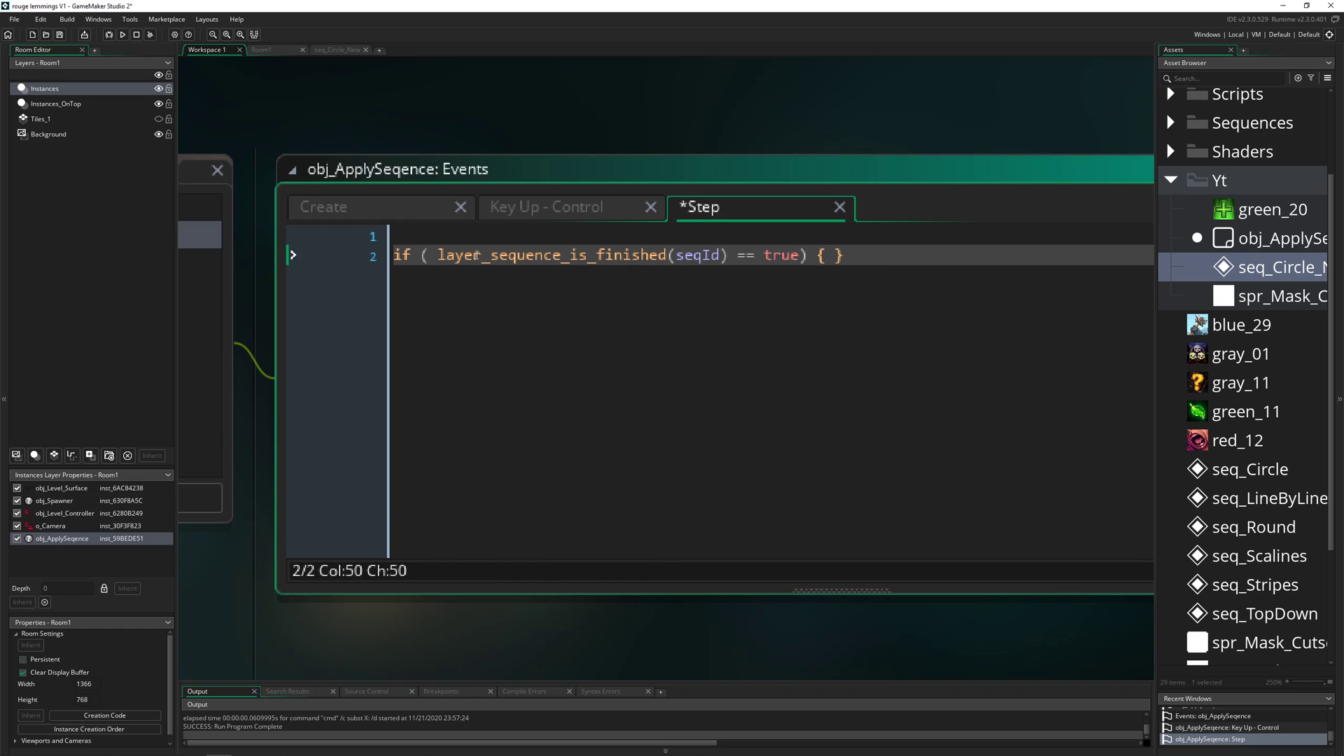
left_click_drag(436, 255, 726, 256)
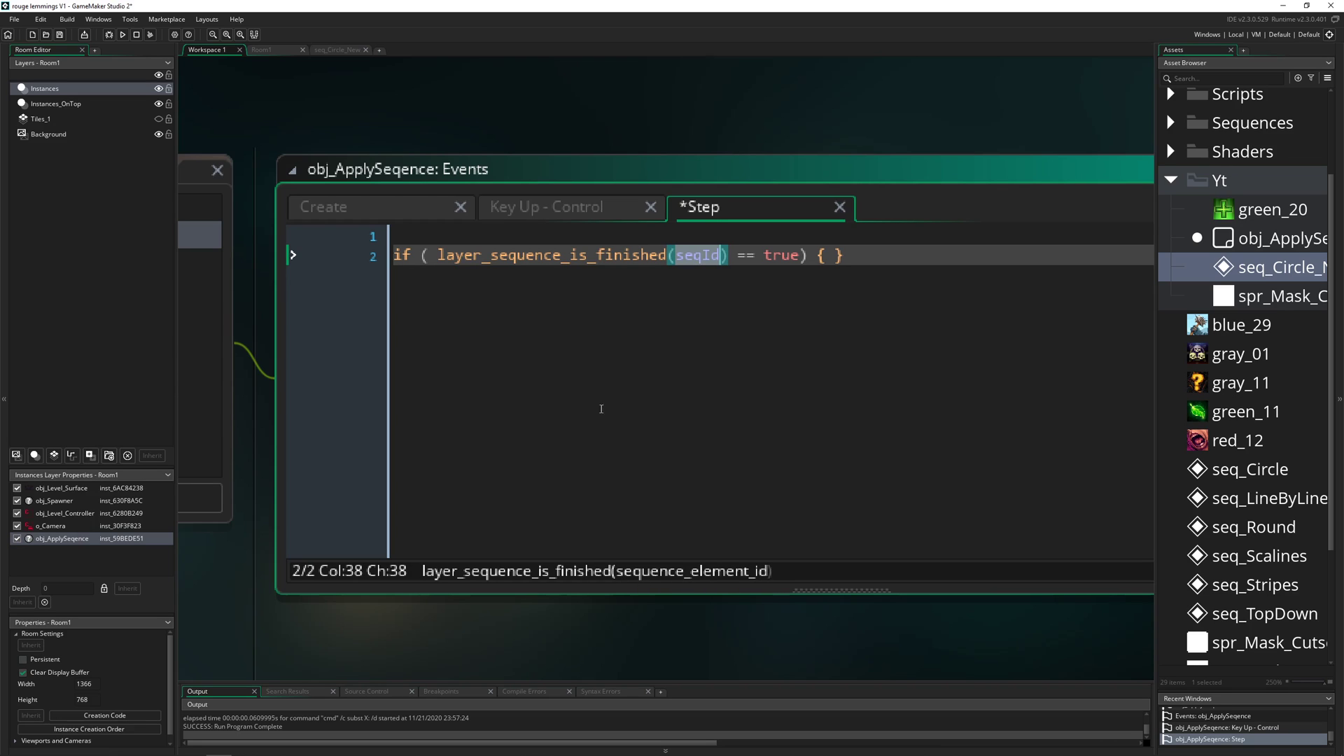
left_click(382, 213)
left_click(727, 210)
left_click(687, 310)
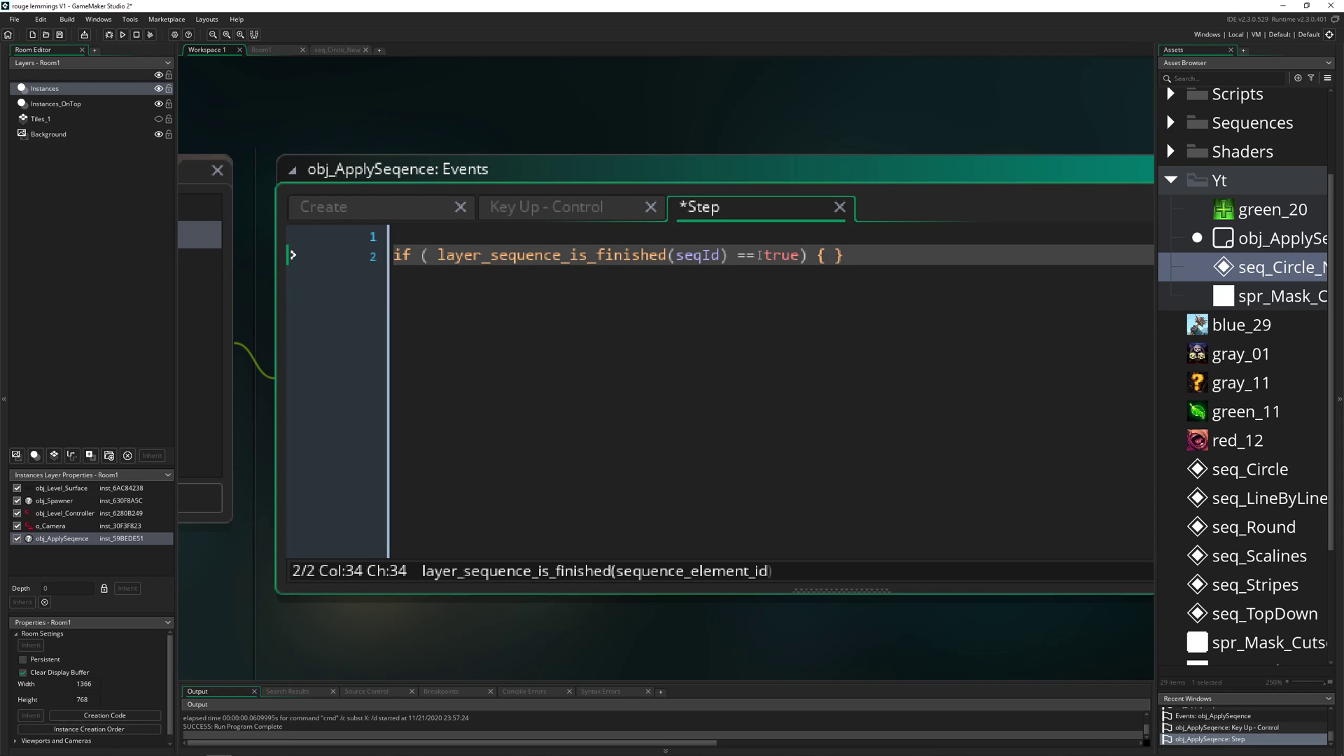
left_click(784, 255)
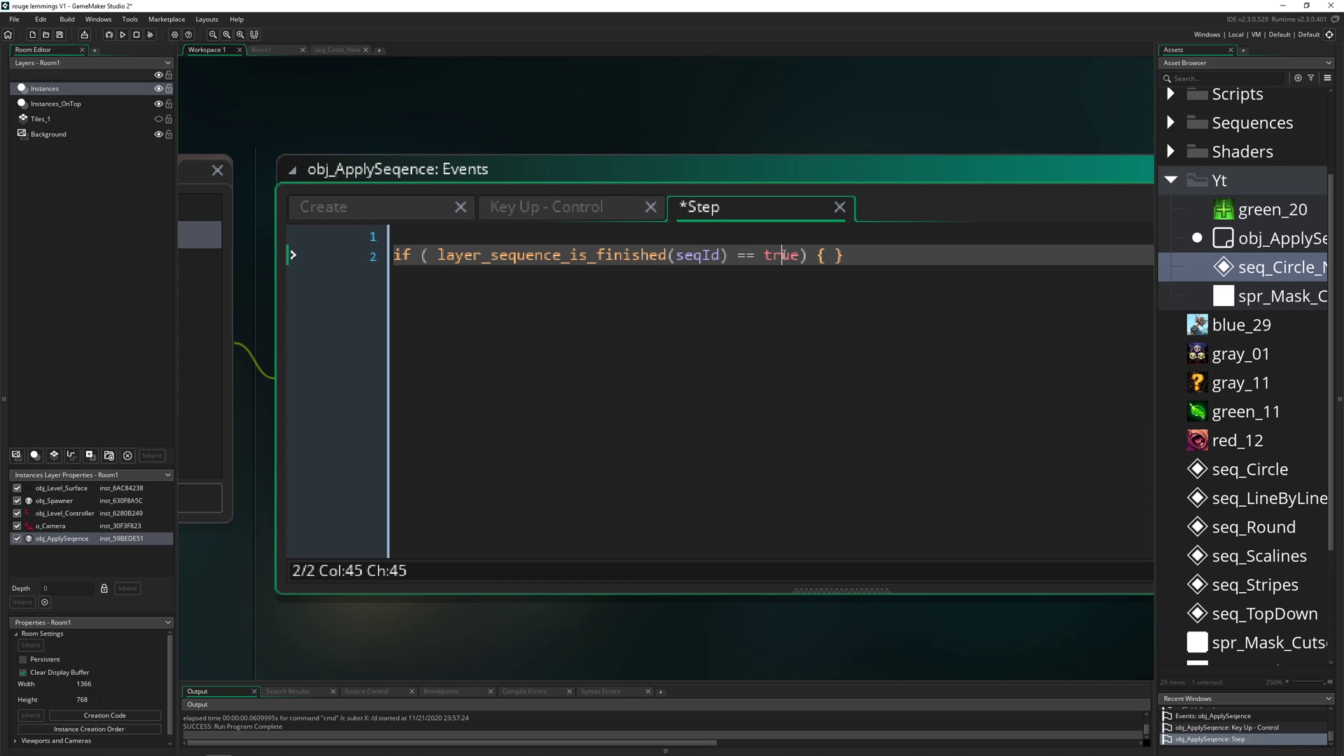
left_click(832, 256)
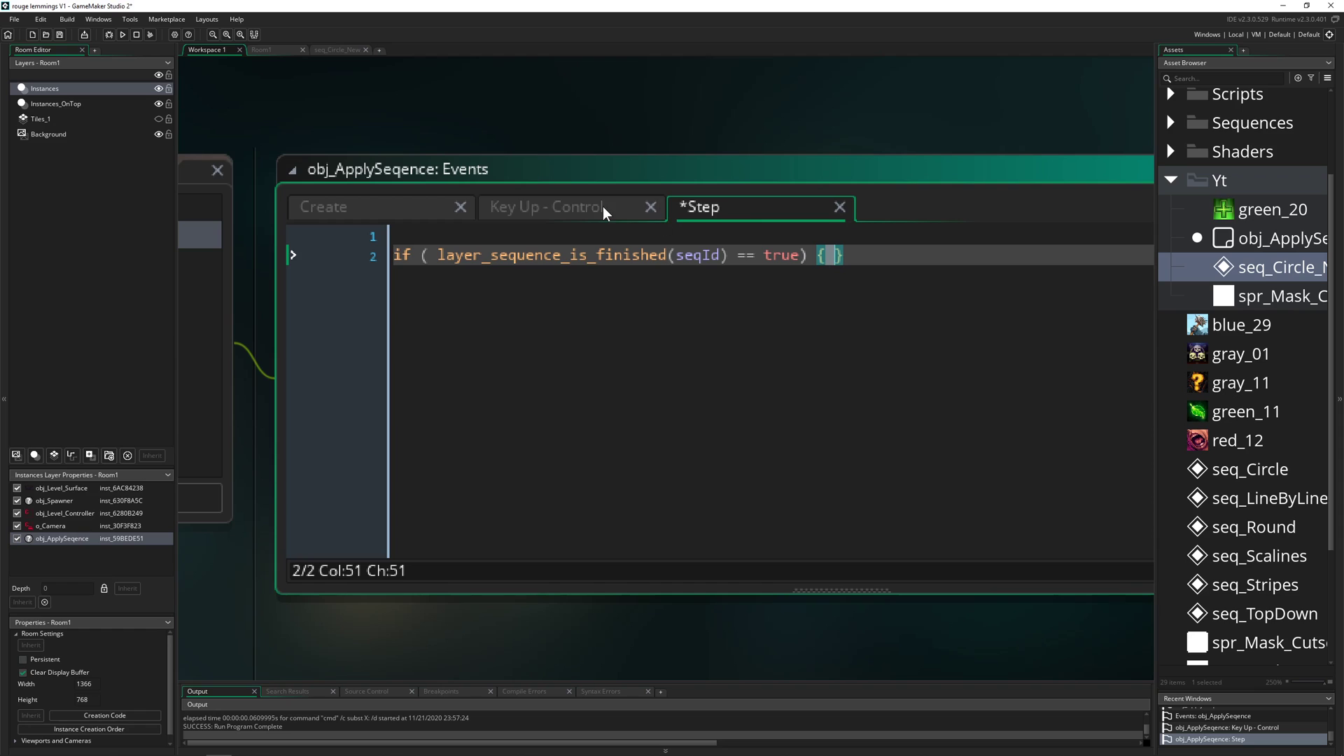
Comment out the layer_sequence_is_finished check in the Step event again.
left_click(395, 258)
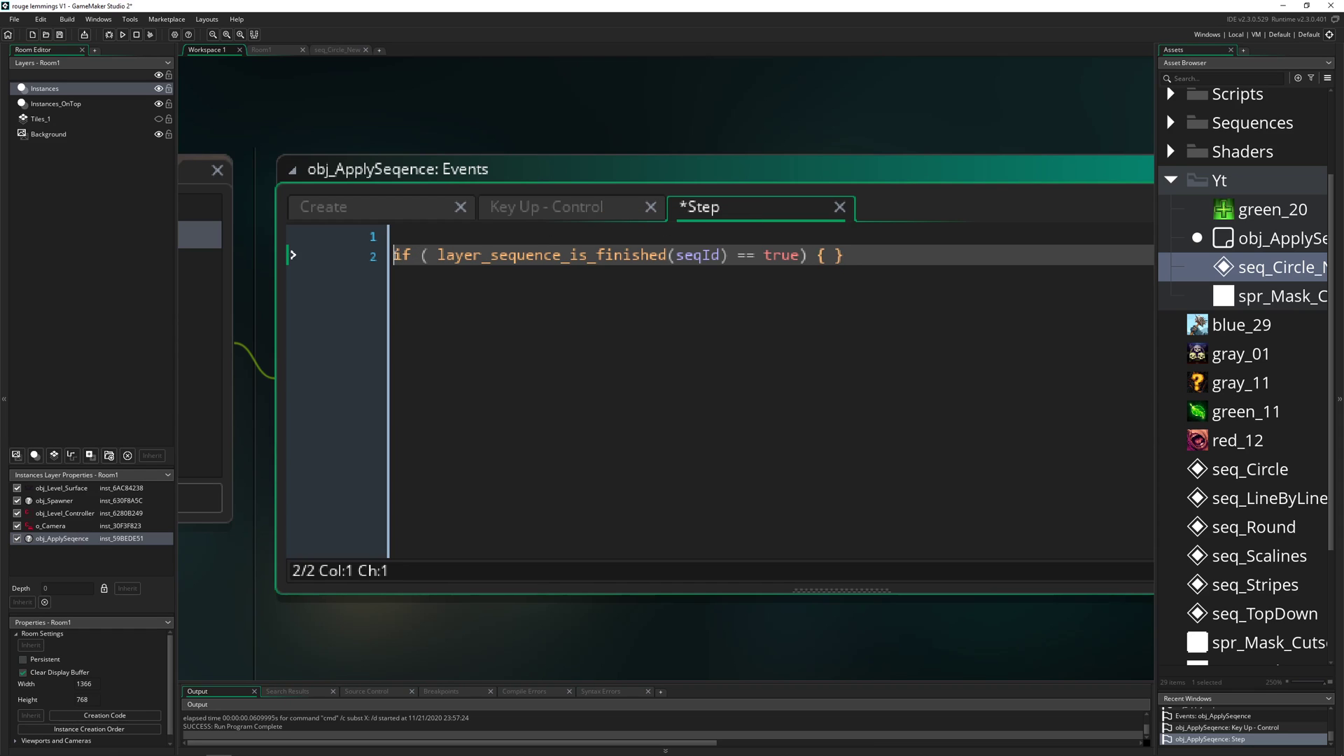
type("//")
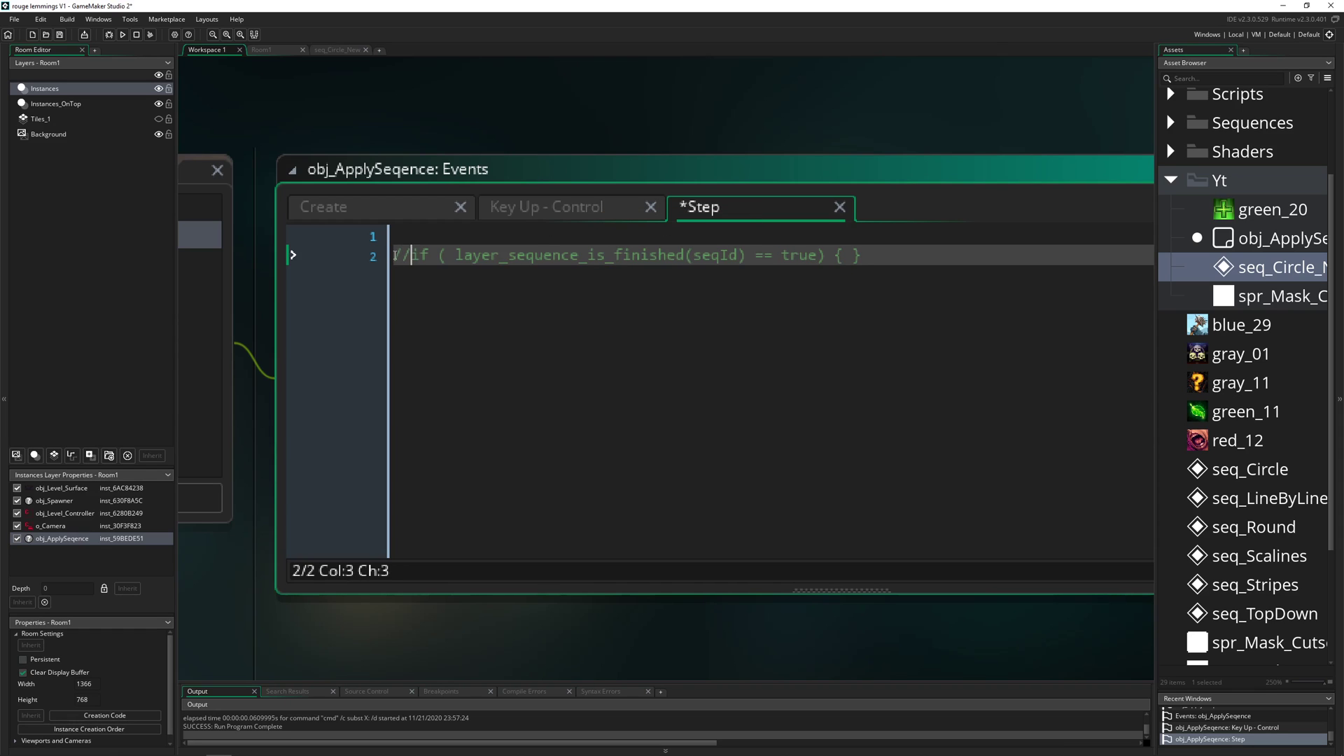
Save the Step event, then uncomment layer_sequence_pause(seqId); in the Key Up - Control event of obj_ApplySeqence and save it.
key("ctrl+s")
left_click(567, 207)
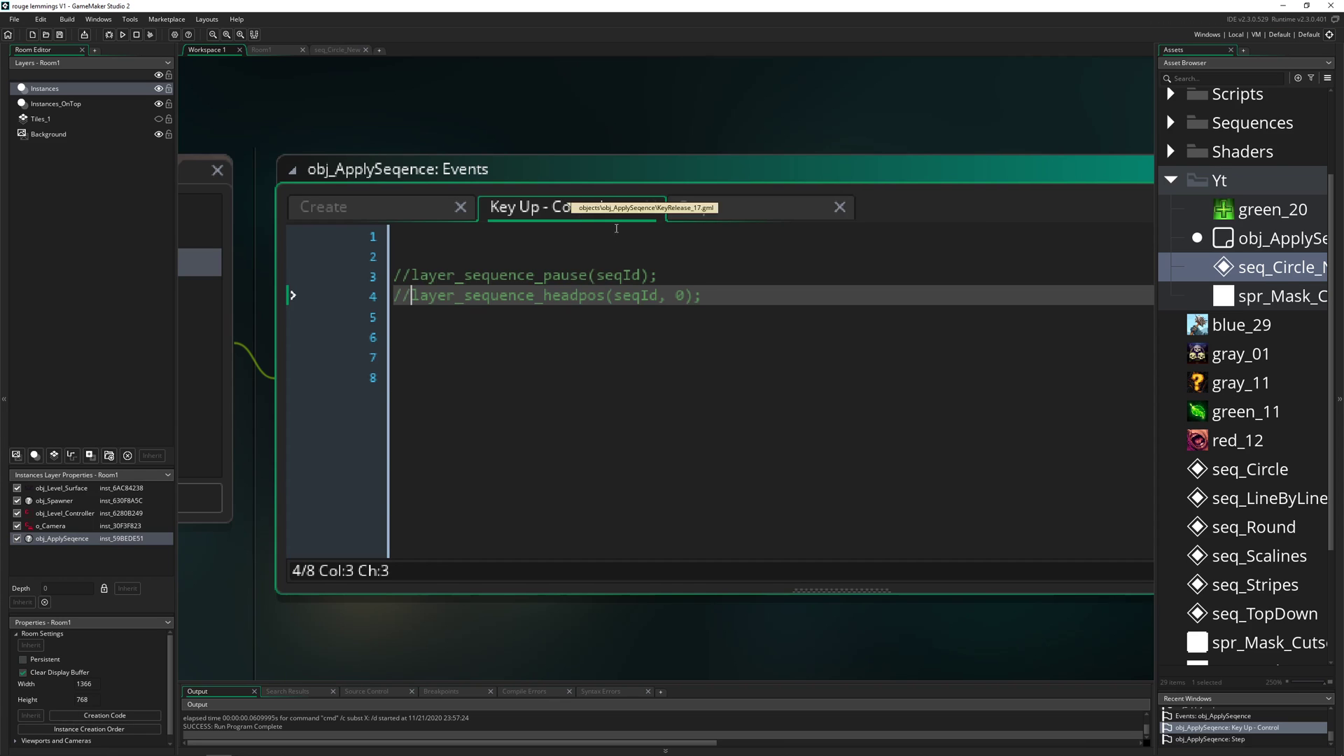
left_click(411, 276)
key("BackSpace")
key("BackSpace")
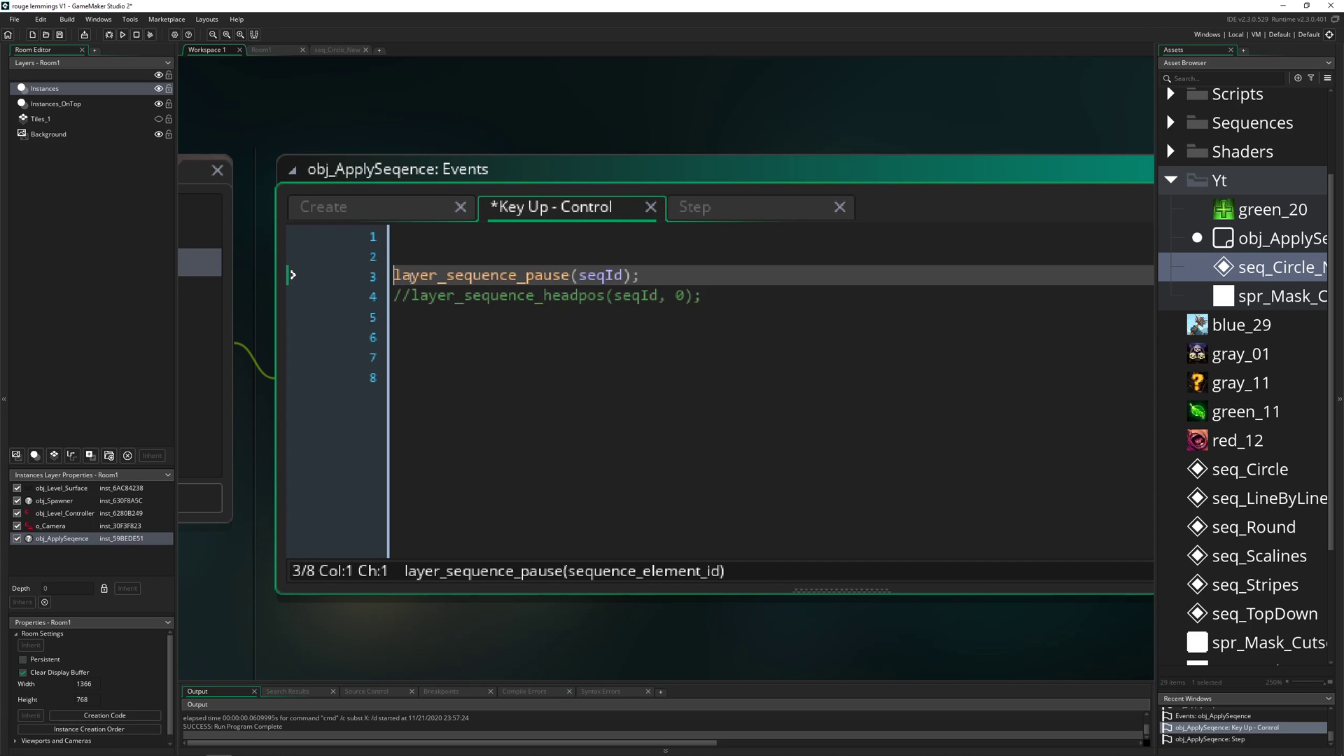
left_click(563, 292)
key("ctrl+s")
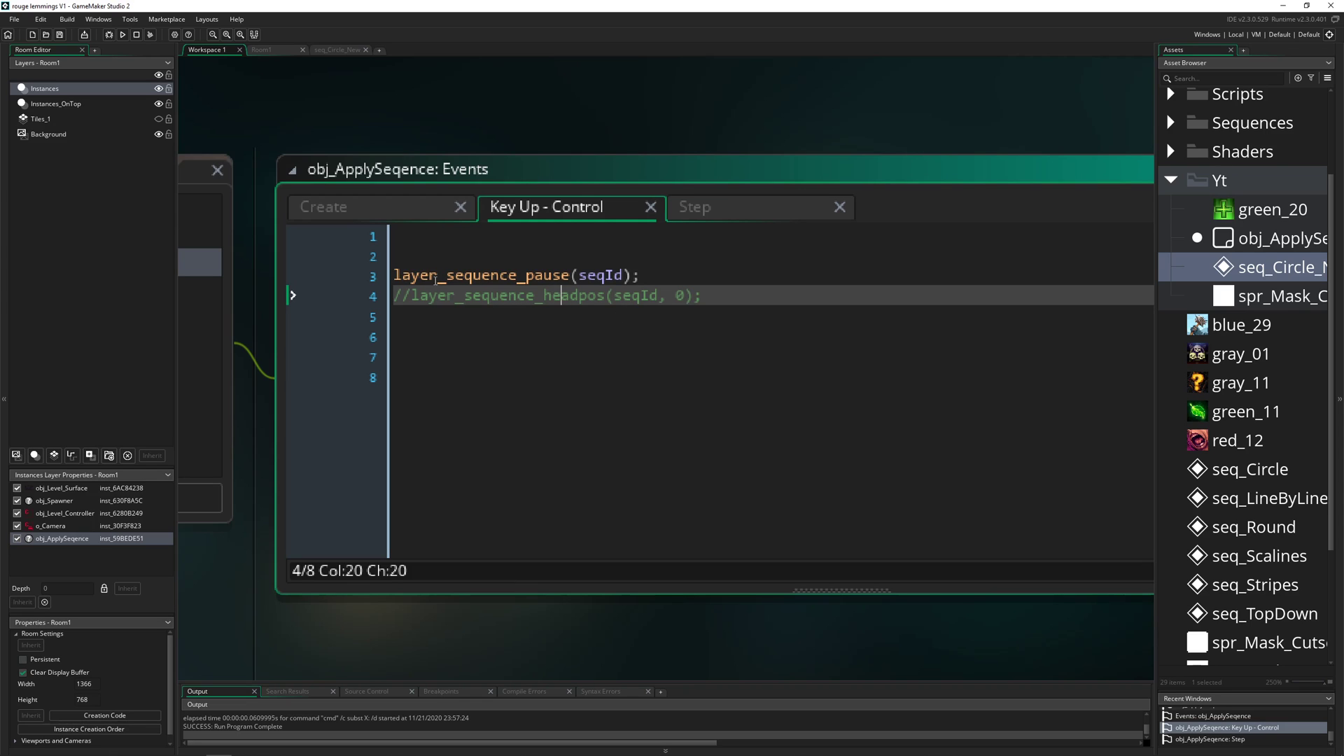
Run the game to test pausing the circular sequence with the Control key, and close it.
left_click(595, 275)
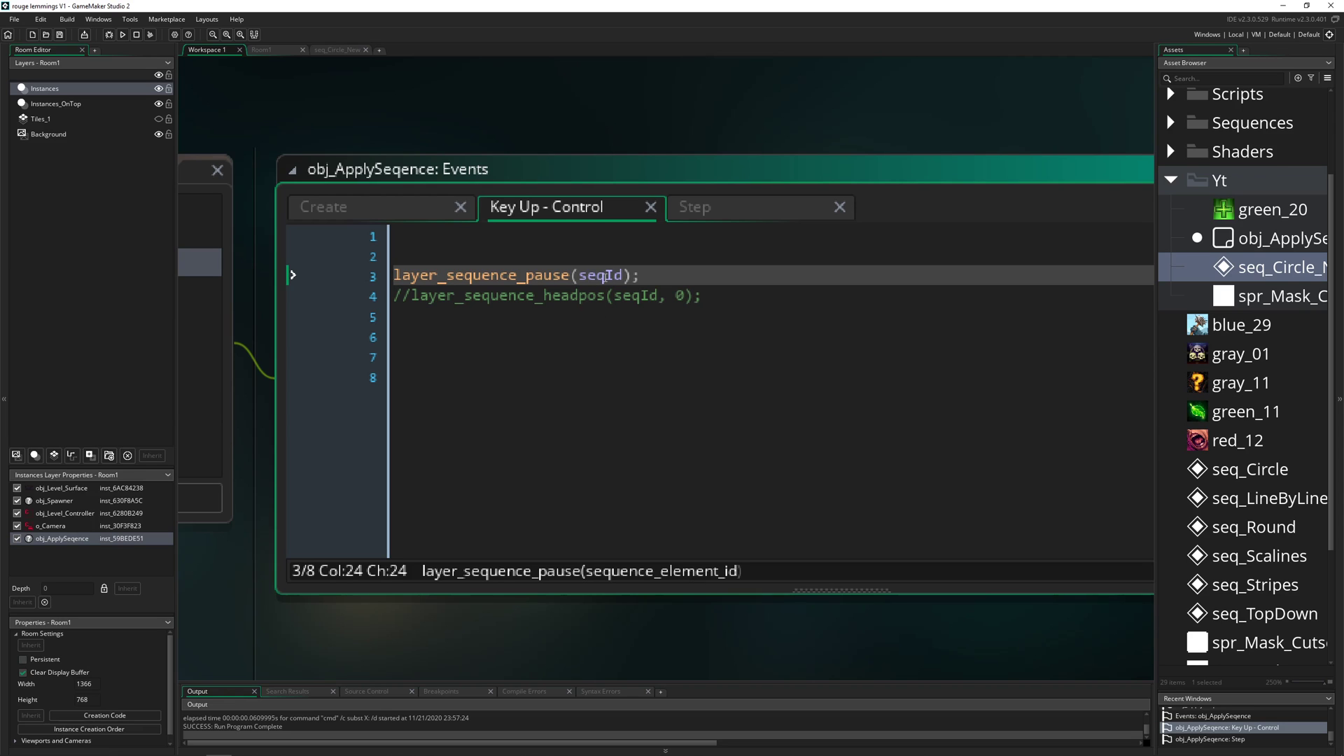
key("F5")
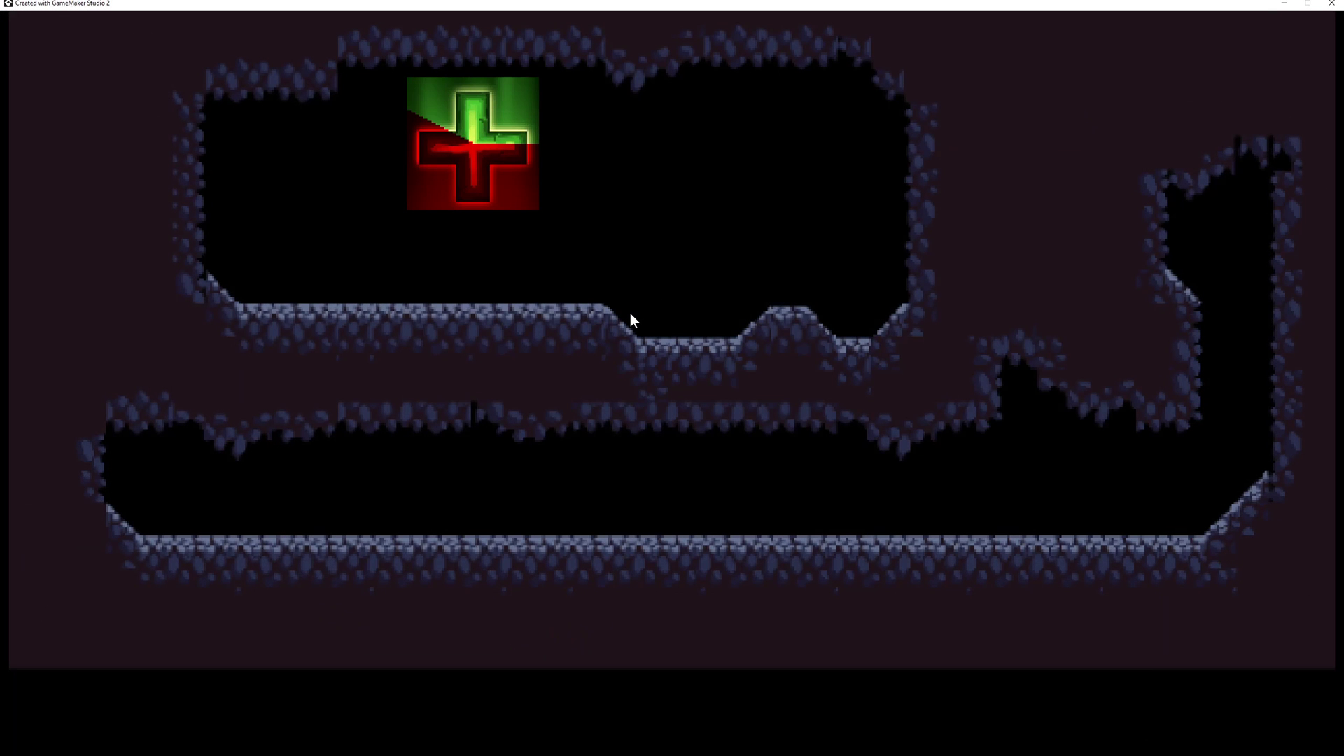
key("Right")
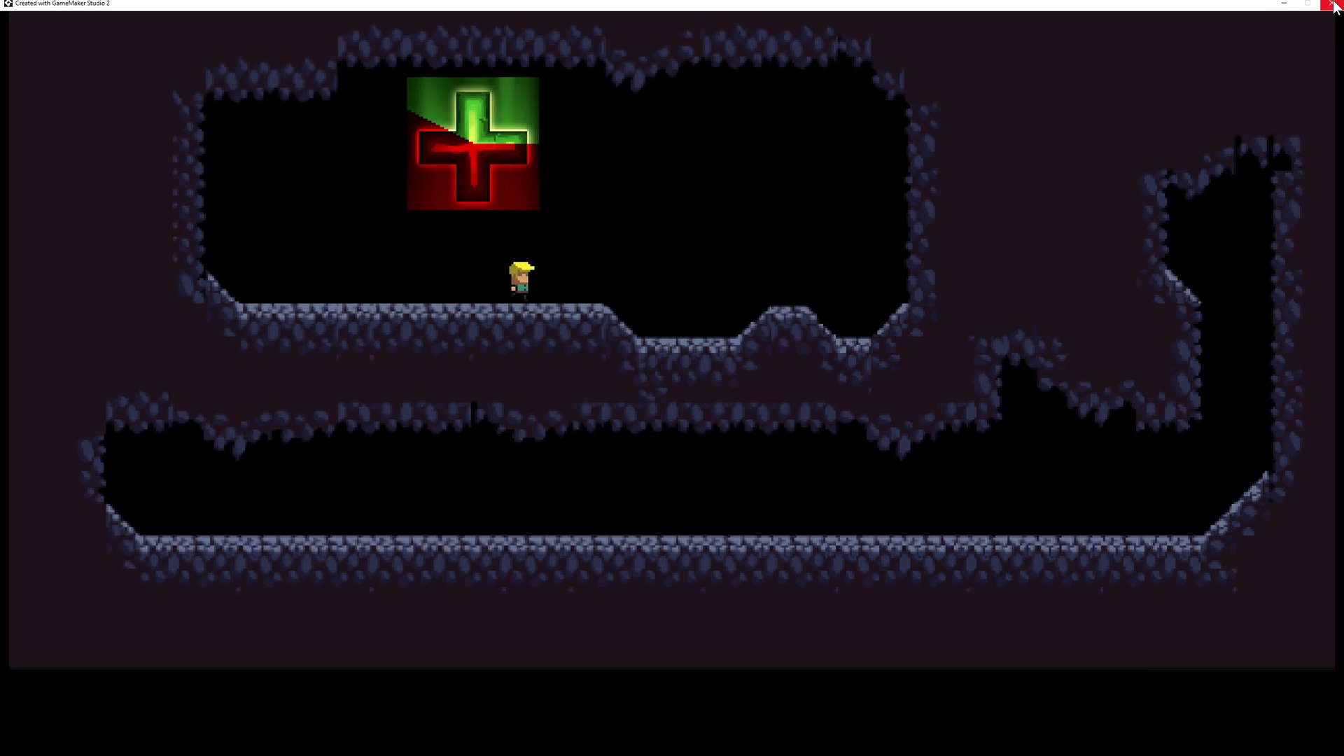
left_click(1332, 5)
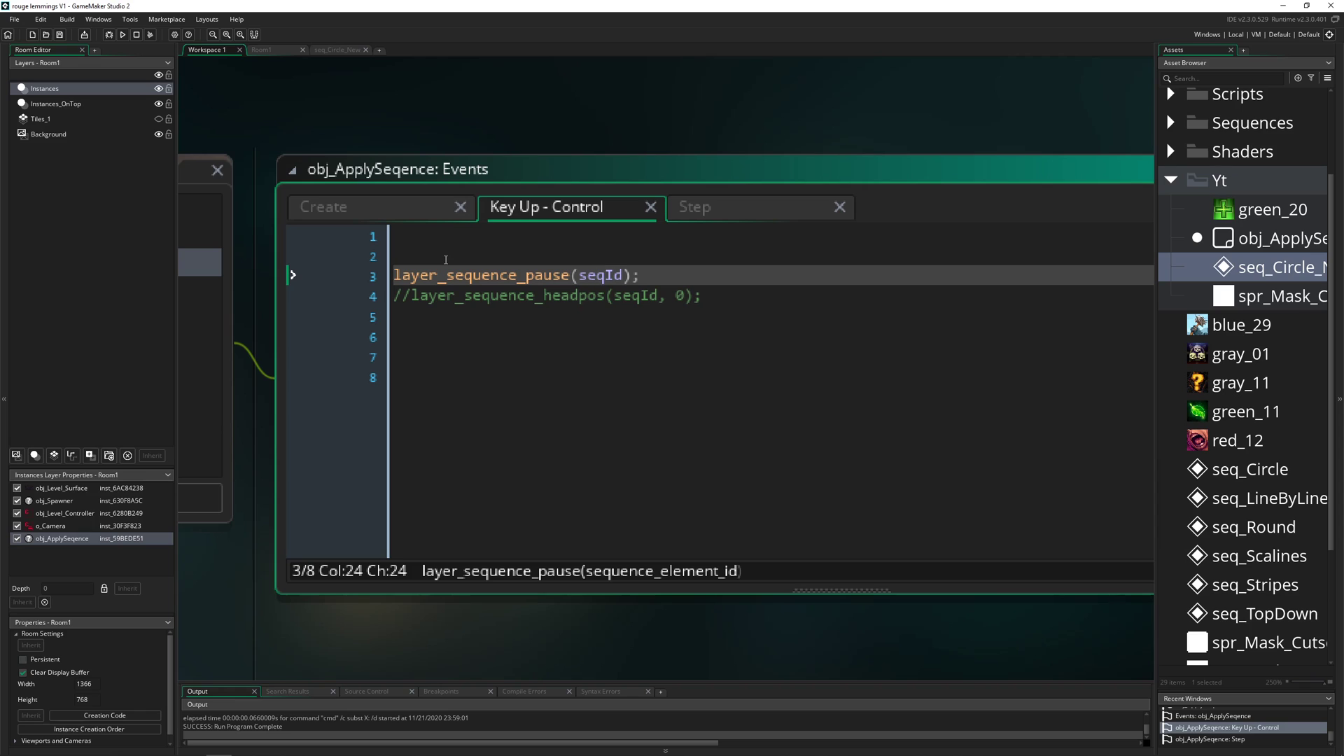
Browse the code completion suggestions for layer_s on line 2 to review the layer_sequence functions, and discard the entered text.
left_click(445, 260)
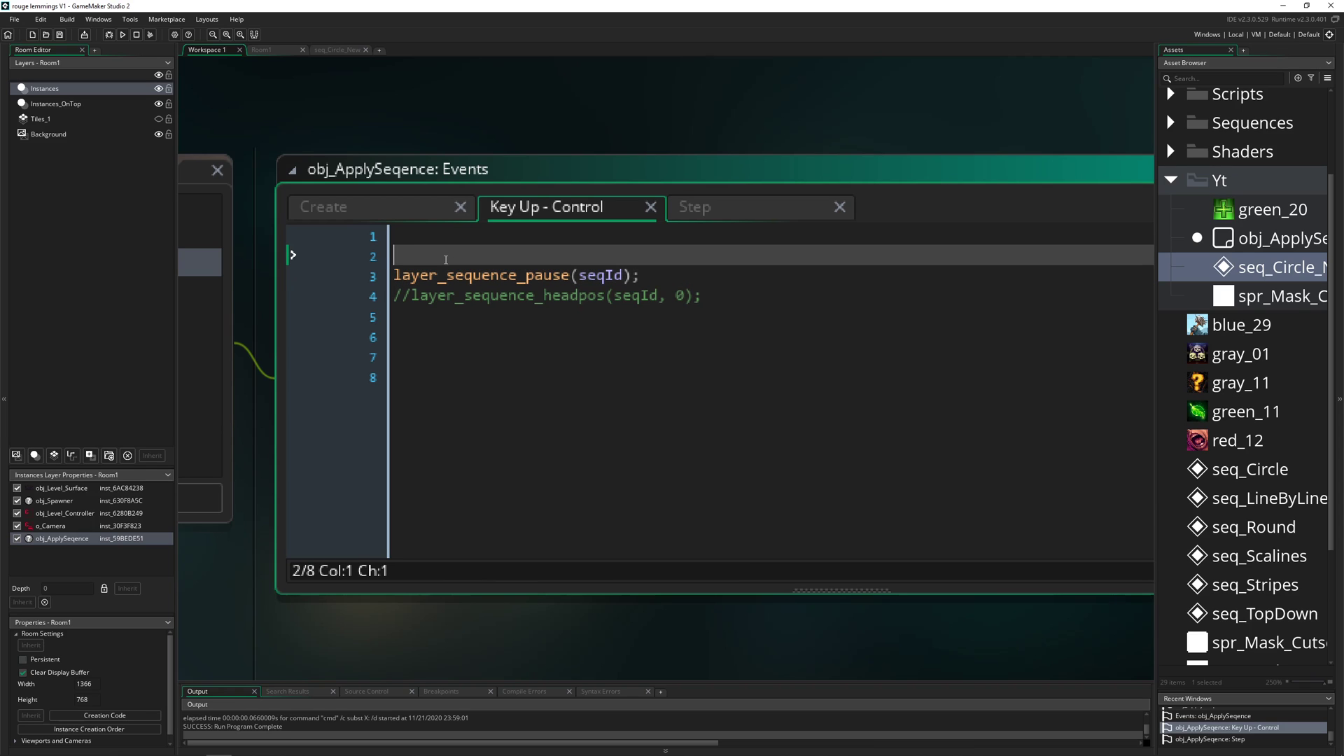
type("layer")
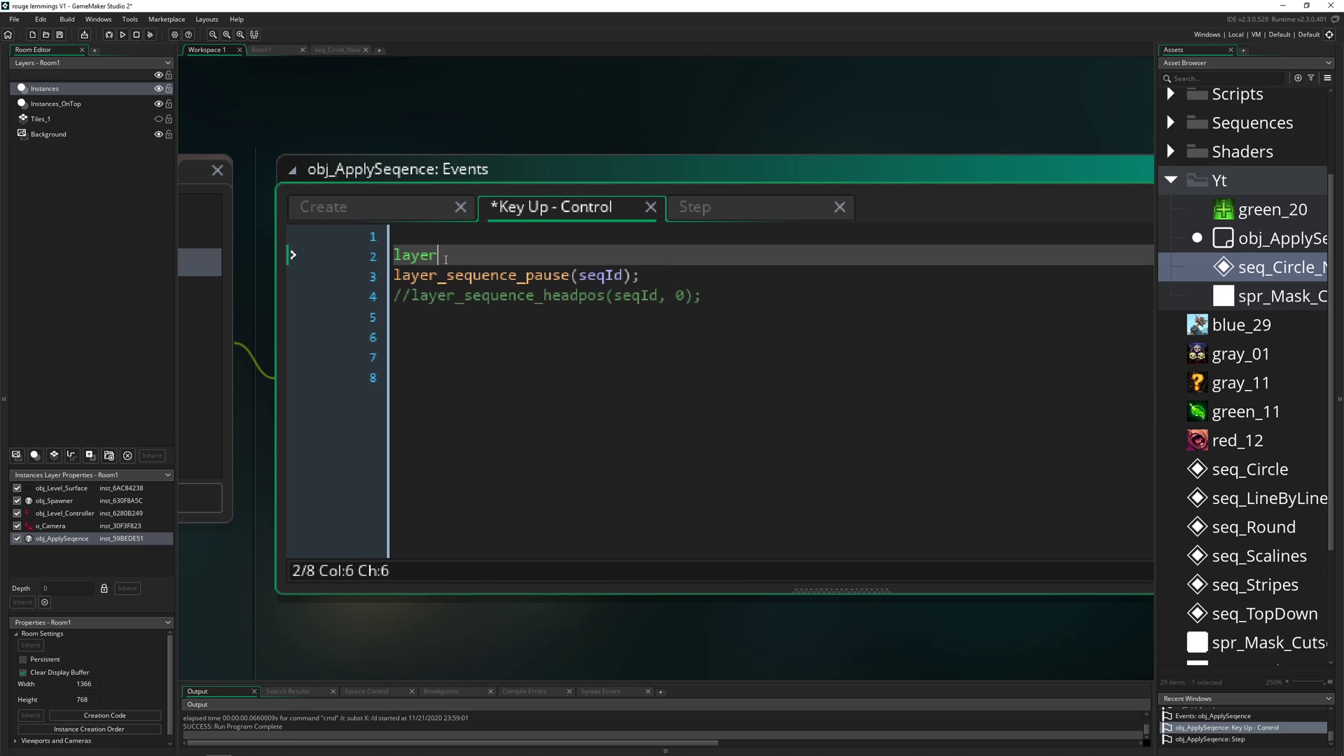
type("_s")
key("Down")
key("Down")
key("Down")
key("Down")
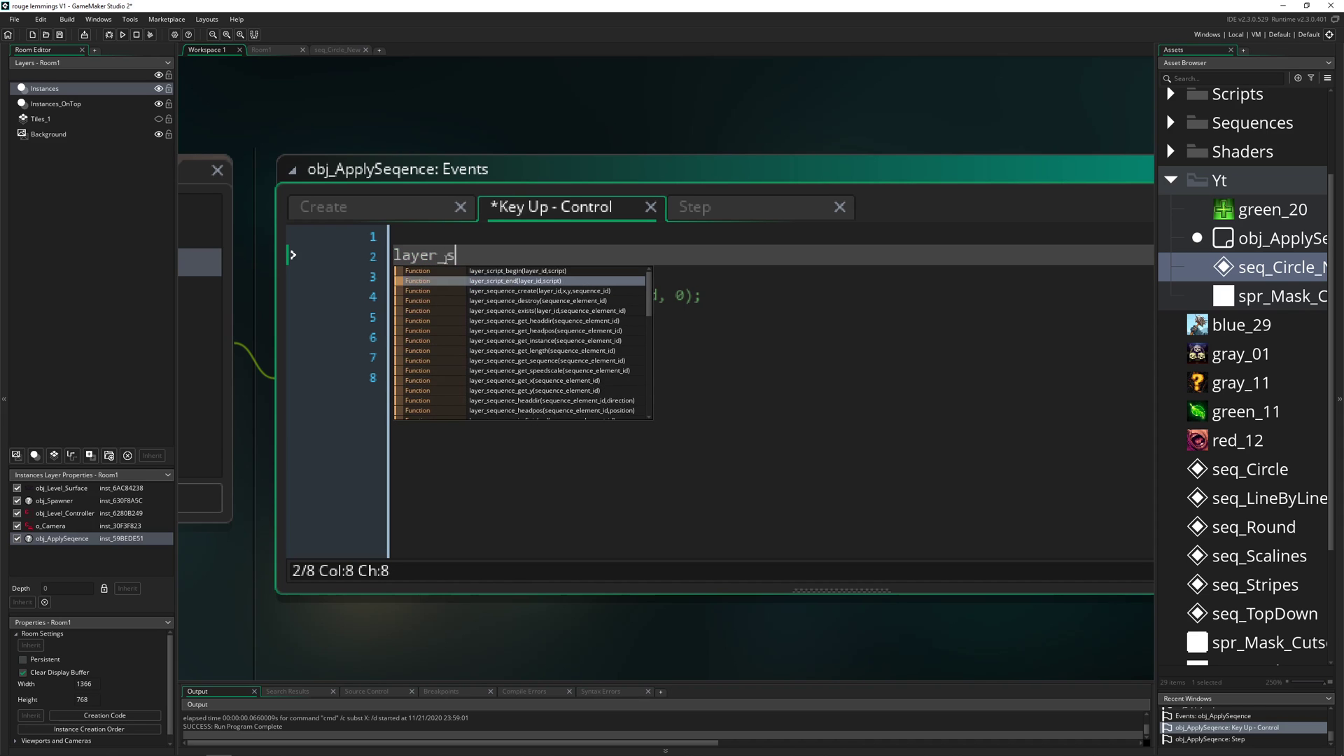
scroll(609, 375, "down", 2)
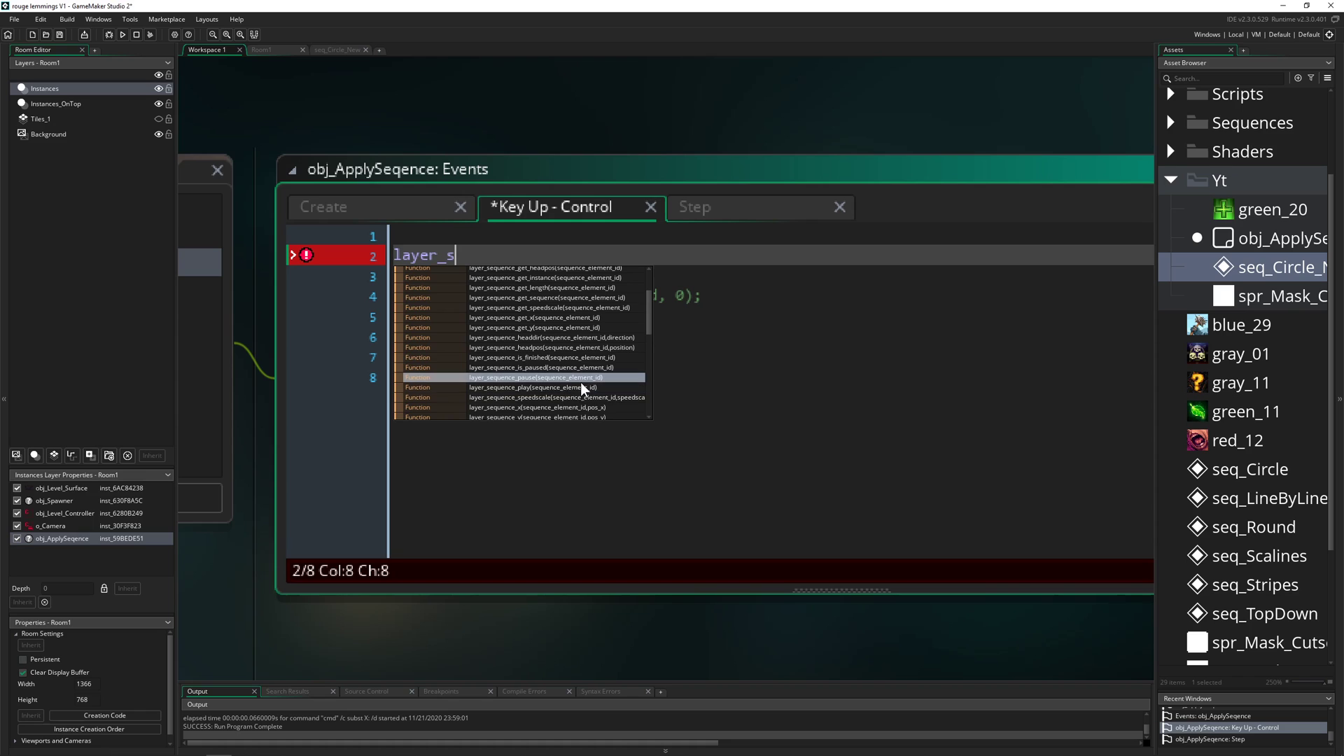
left_click(813, 279)
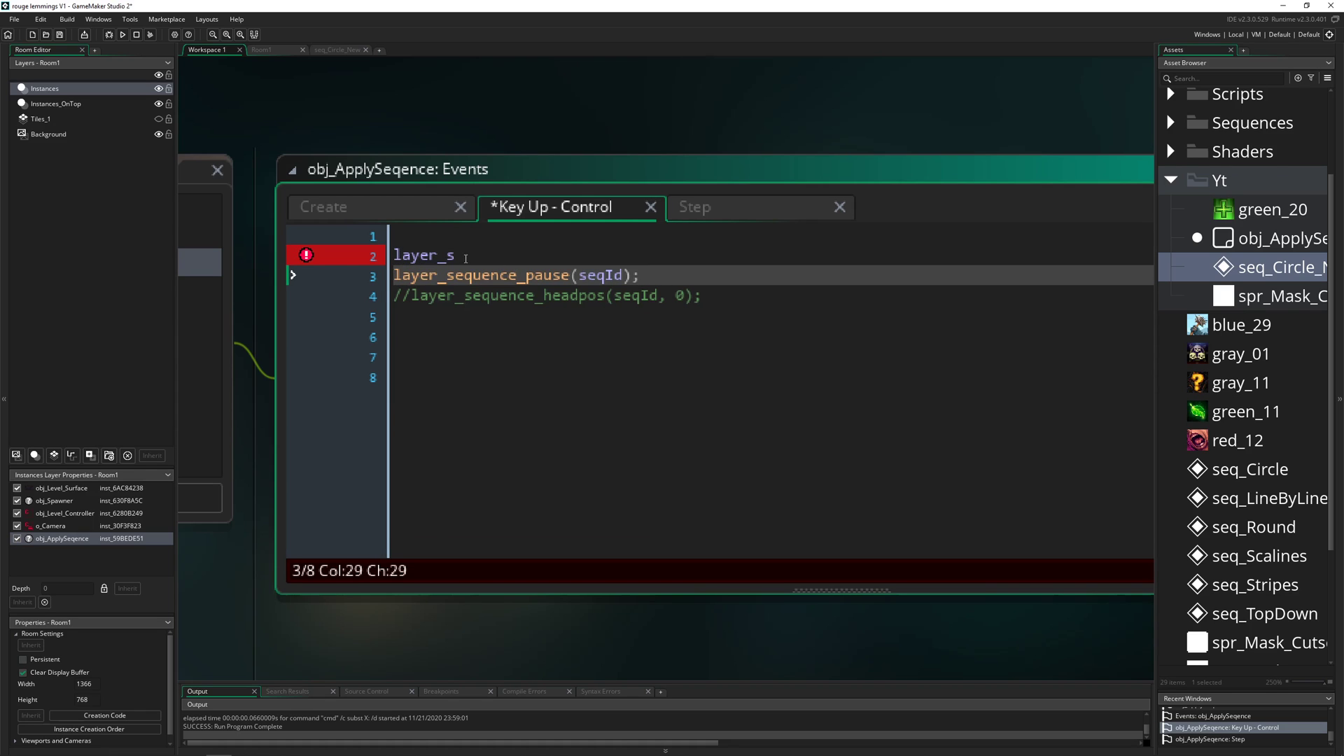
key("ctrl+z")
Comment out layer_sequence_pause(seqId); and uncomment layer_sequence_headpos(seqId, 0); in the Key Up - Control event, saving the change.
left_click(394, 278)
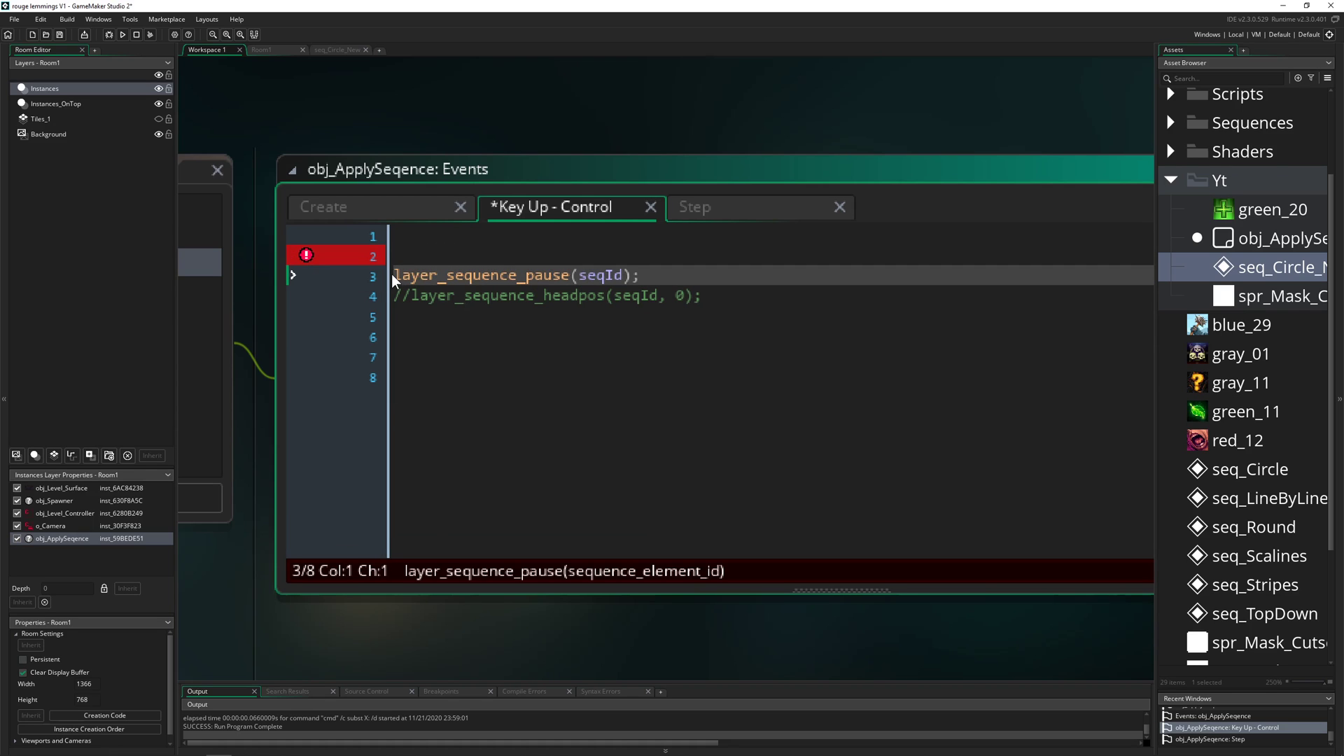
type("//")
key("Down")
key("BackSpace")
key("BackSpace")
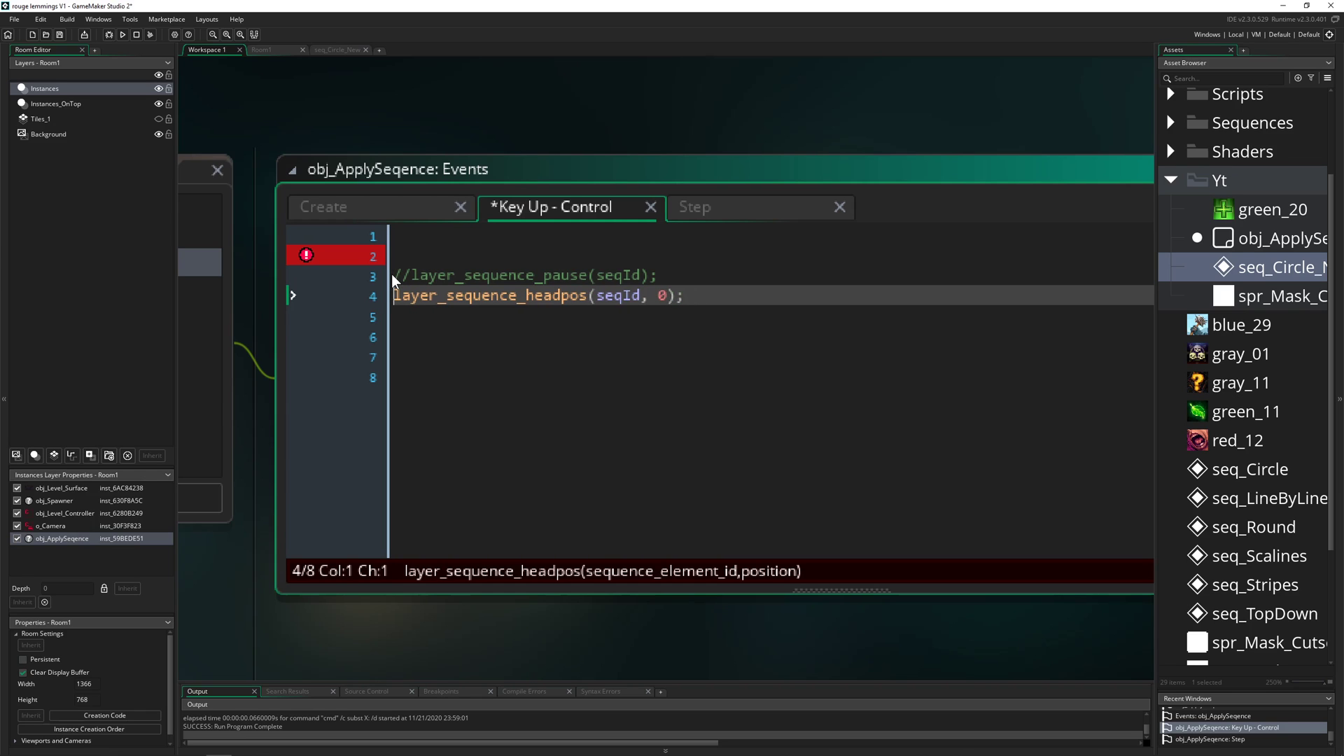
key("ctrl+s")
Examine the seqId and position arguments of layer_sequence_headpos, and scrub the seq_Circle_New playhead from frame 0 to frame 181.
left_click(513, 295)
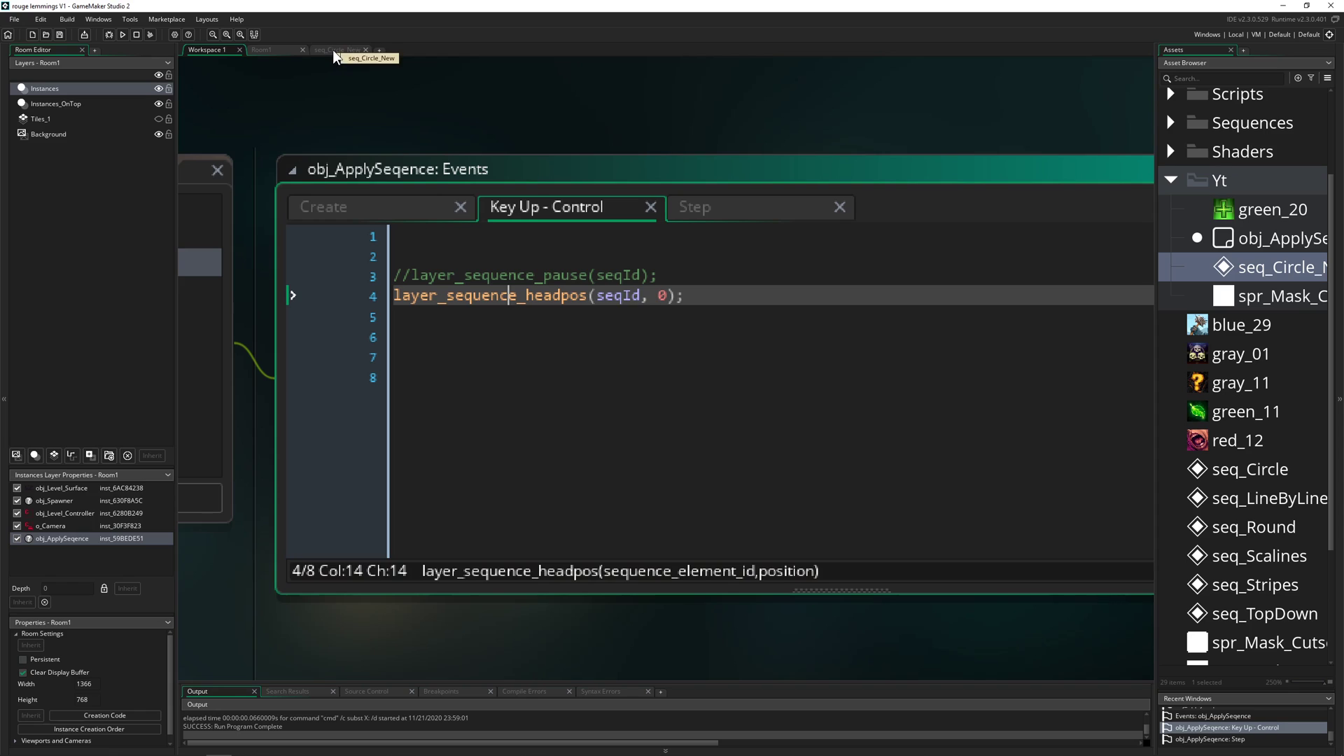
left_click(613, 295)
key("shift+Right")
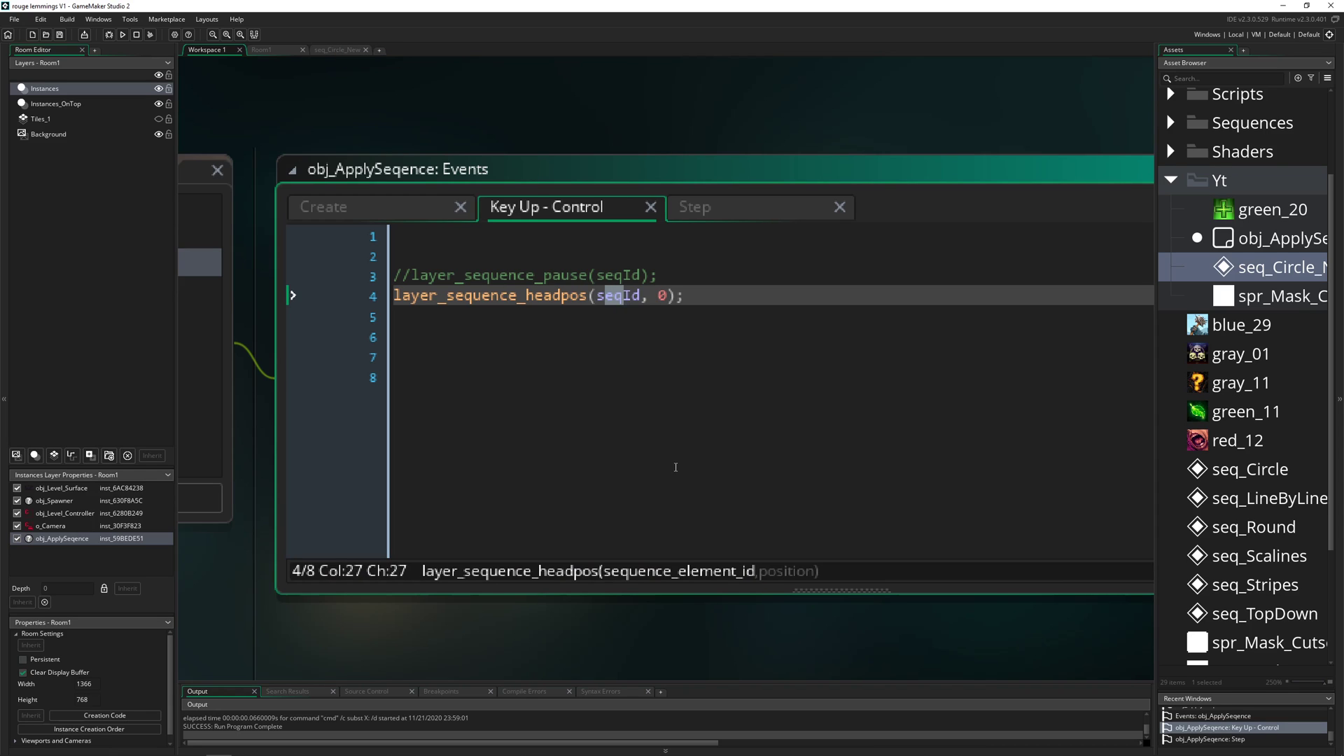
left_click(667, 300)
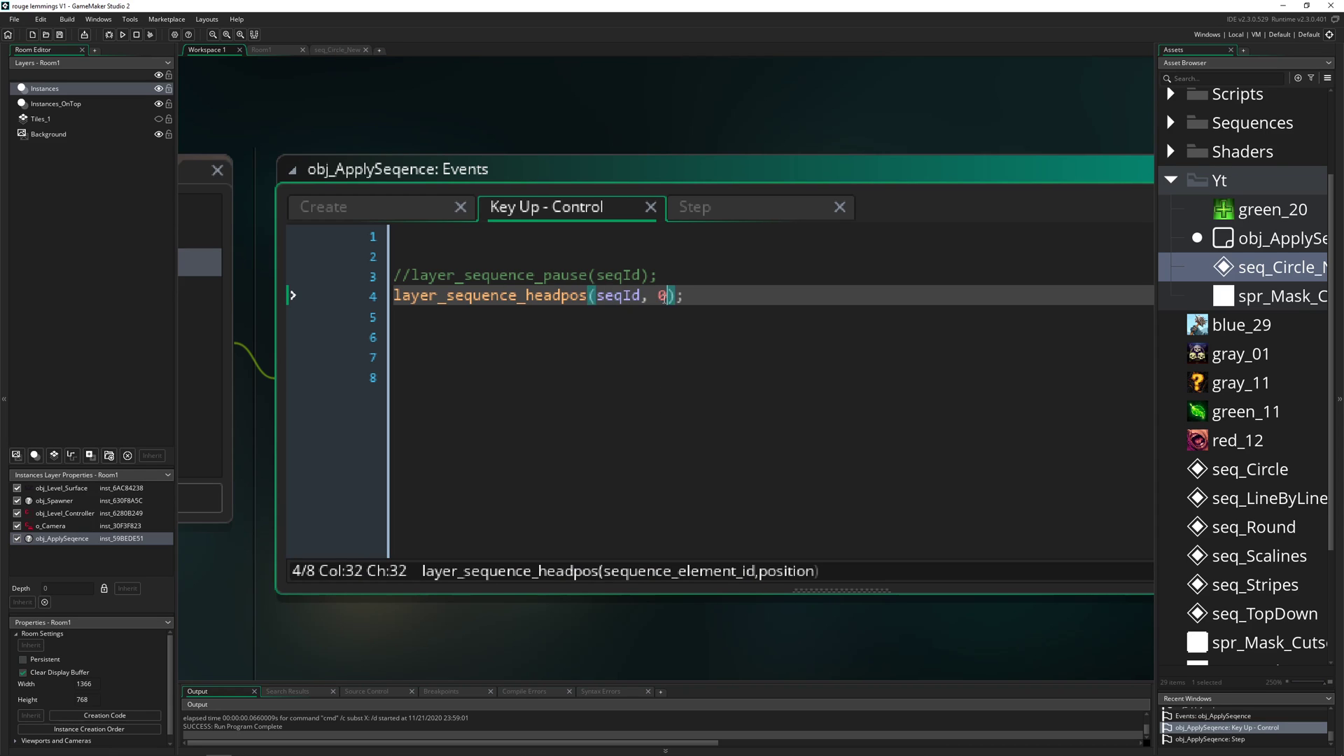
left_click(659, 300)
left_click(670, 326)
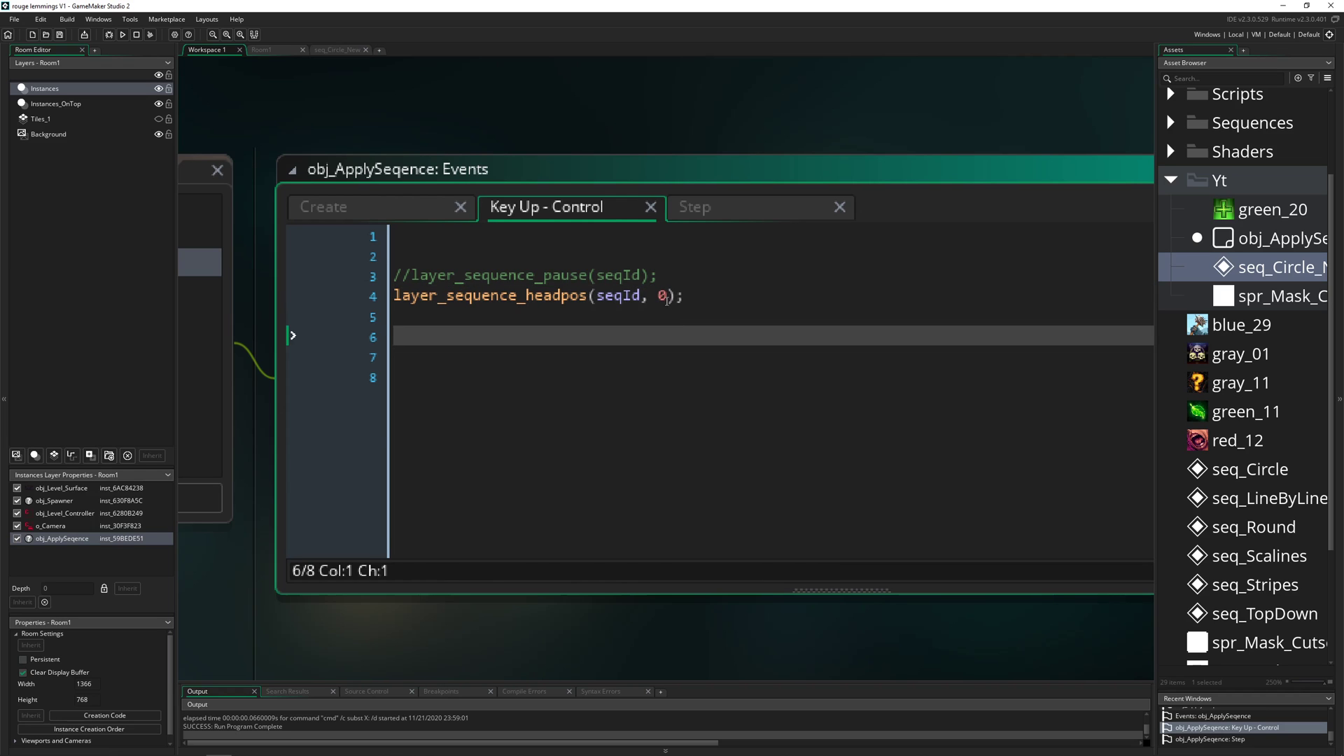
left_click(667, 299)
left_click(337, 50)
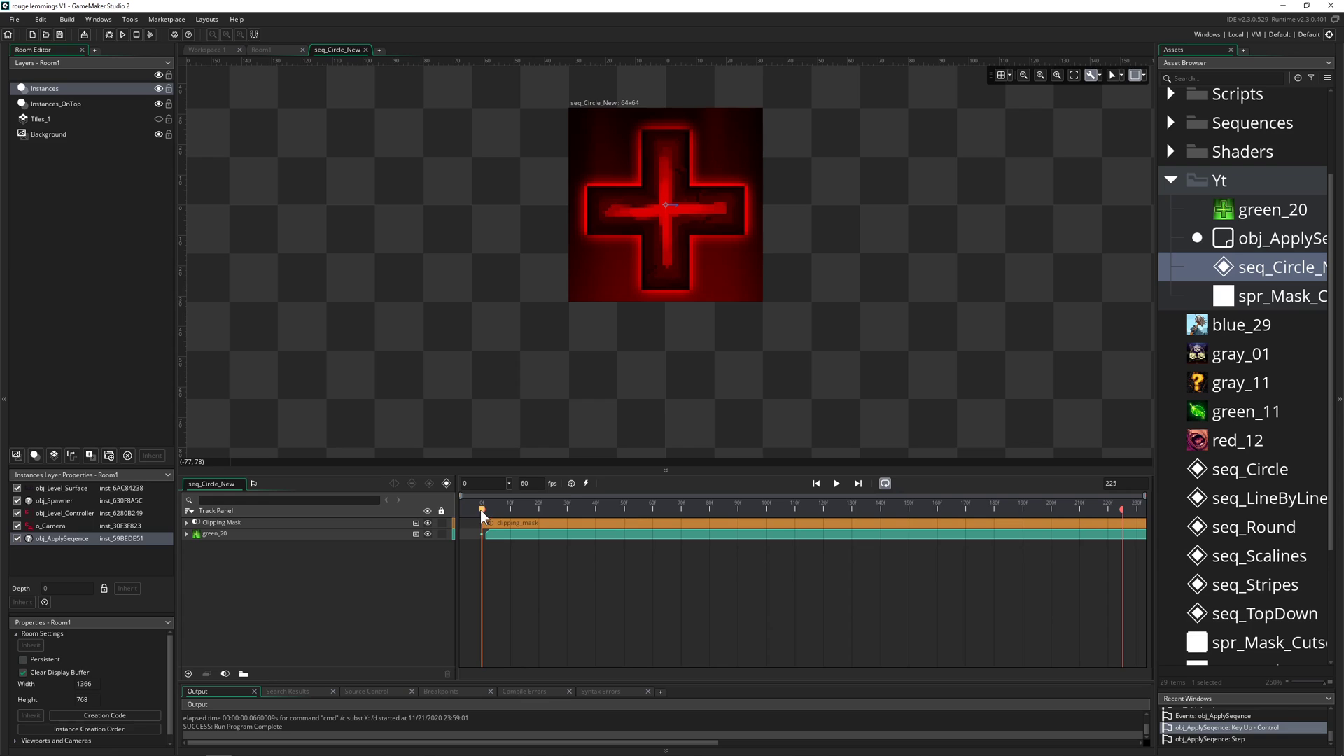
left_click_drag(482, 514, 997, 515)
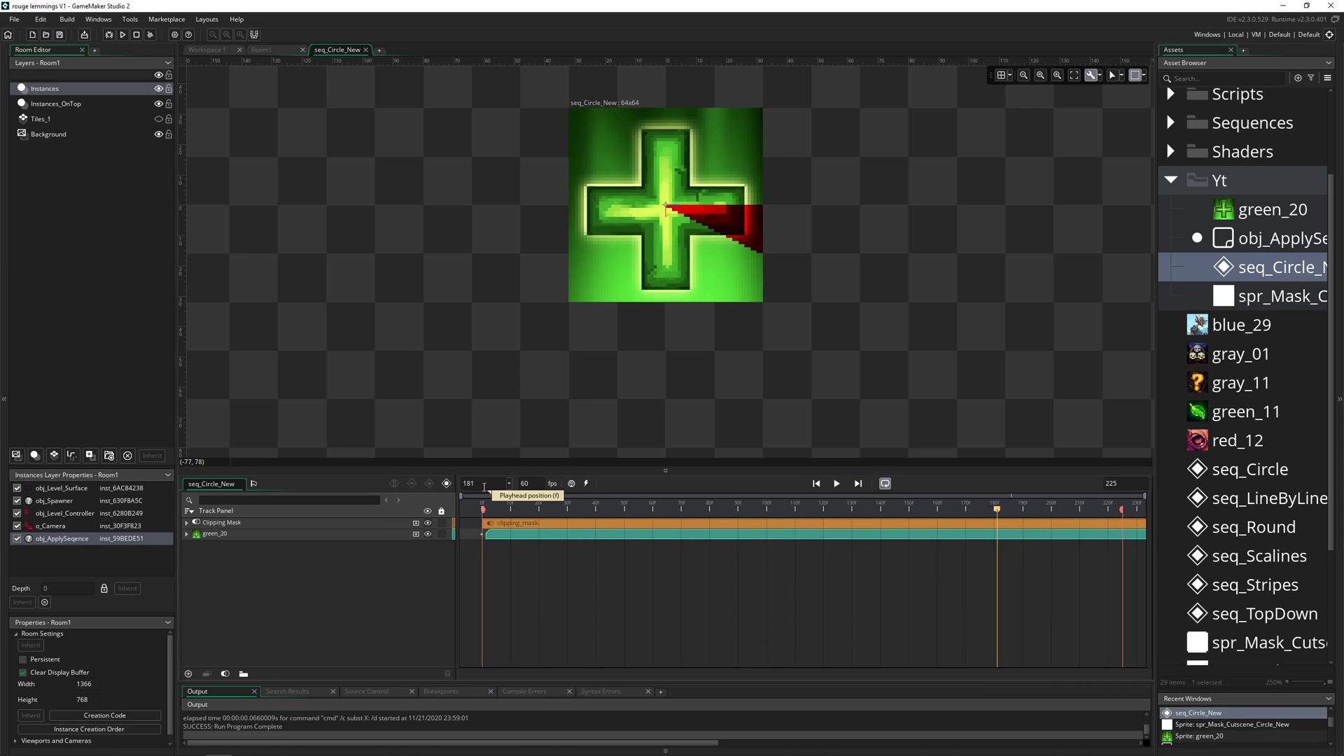
Run the game to test resetting the sequence's head position to 0 with the Control key, and close it.
key("F5")
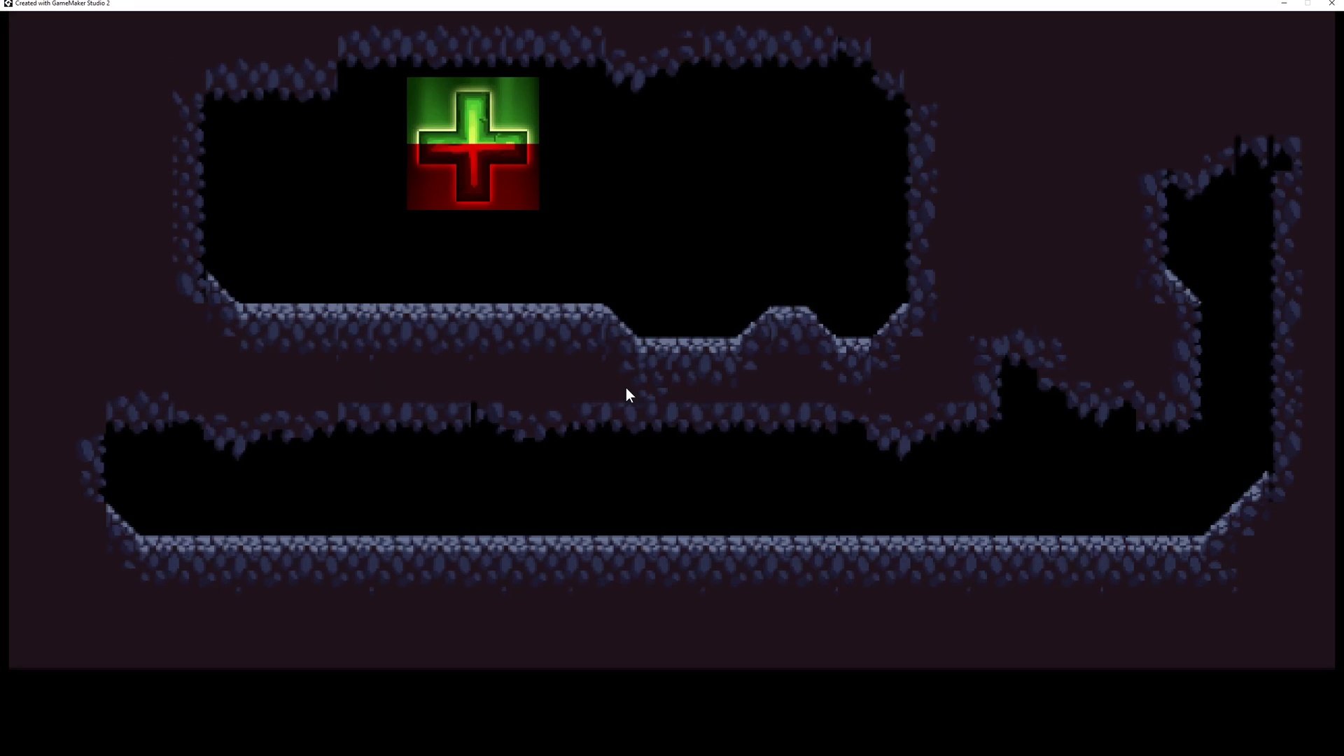
key("Right")
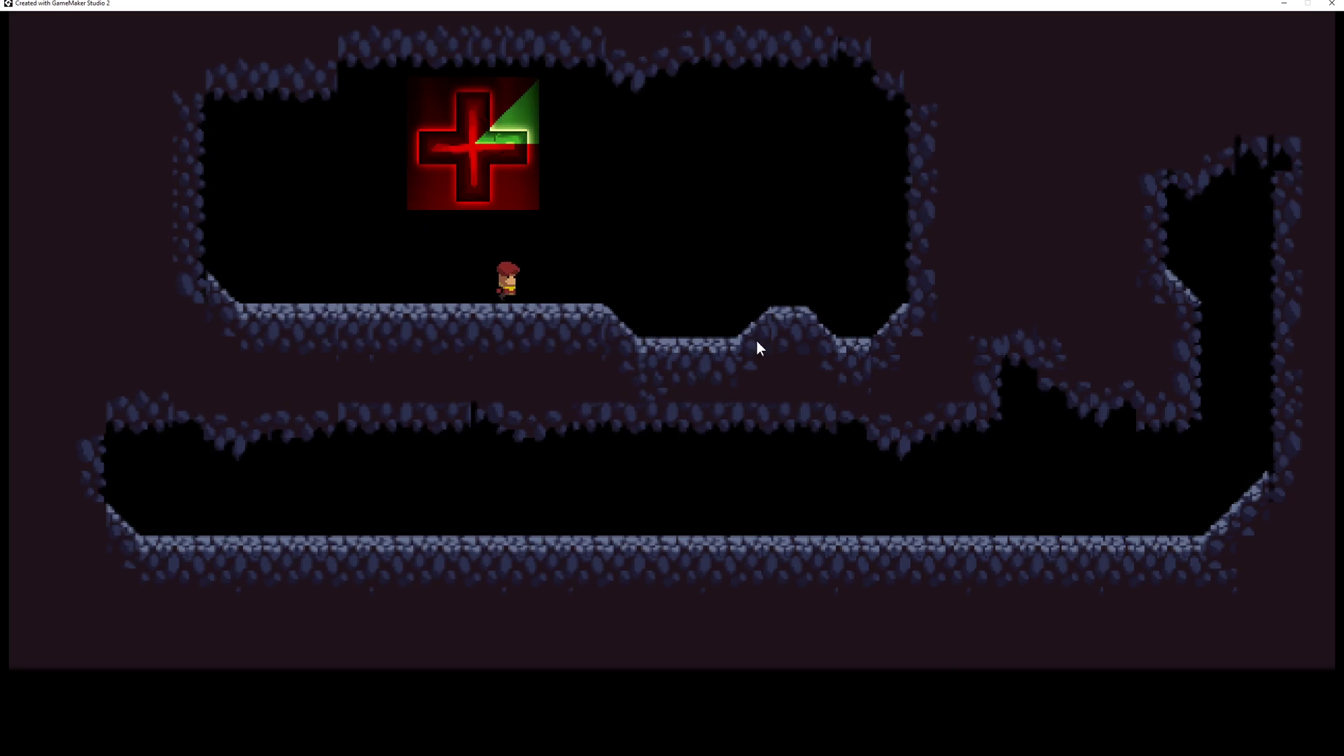
left_click(1331, 4)
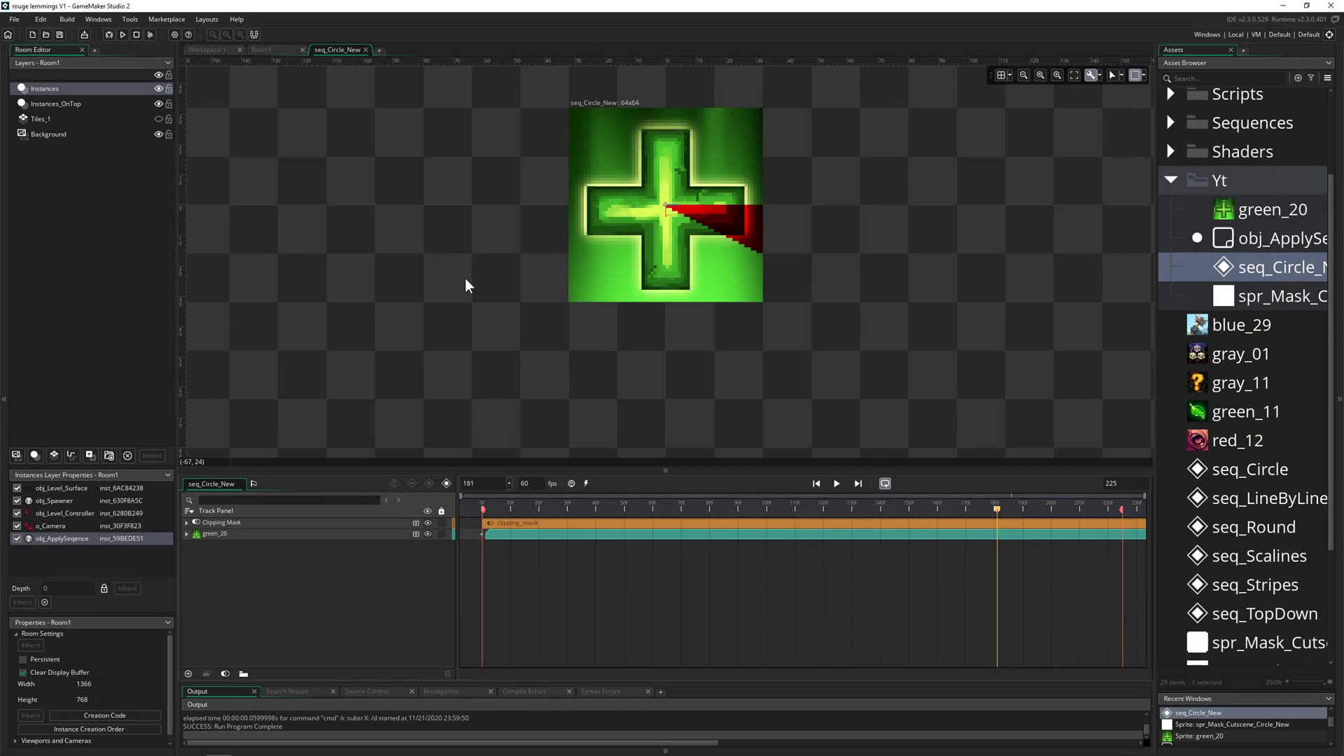
scroll(616, 310, "down", 2)
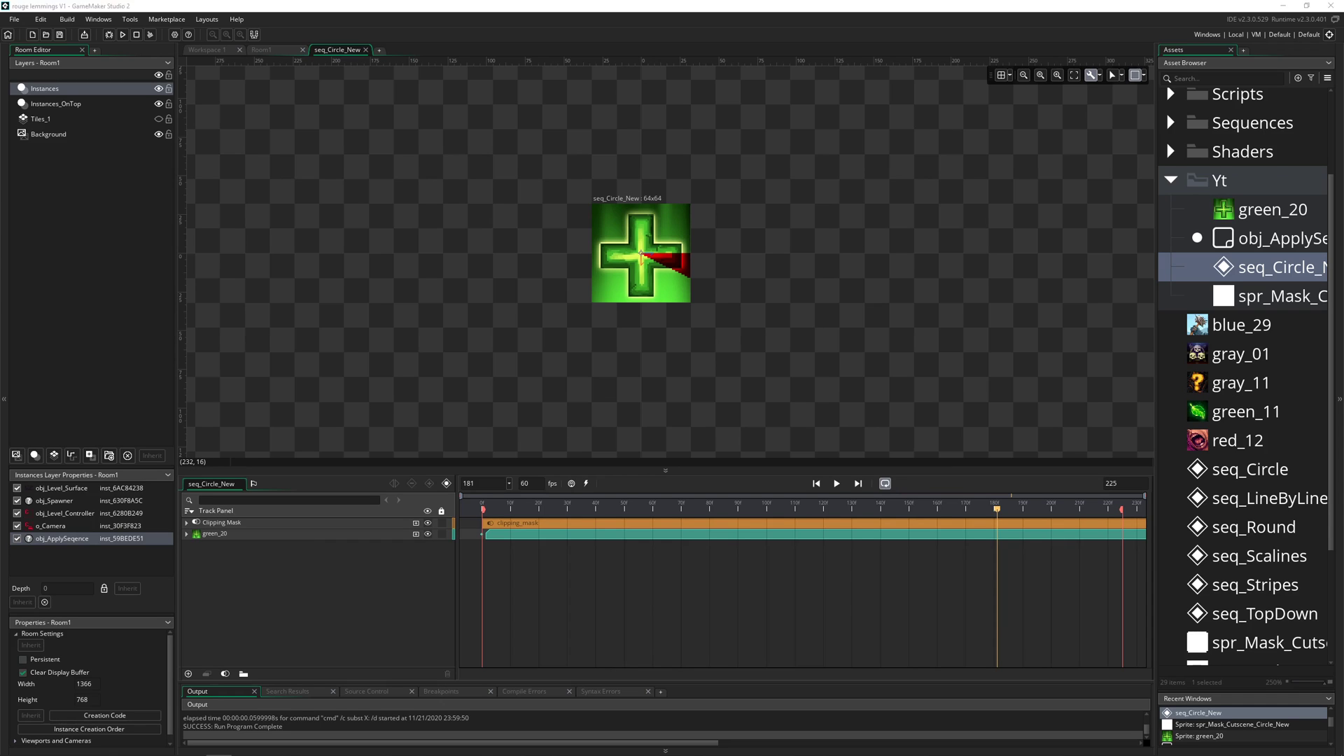
Switch to the browser and review the 1up Indie YouTube channel description down to the Udemy course link.
key("alt+Tab")
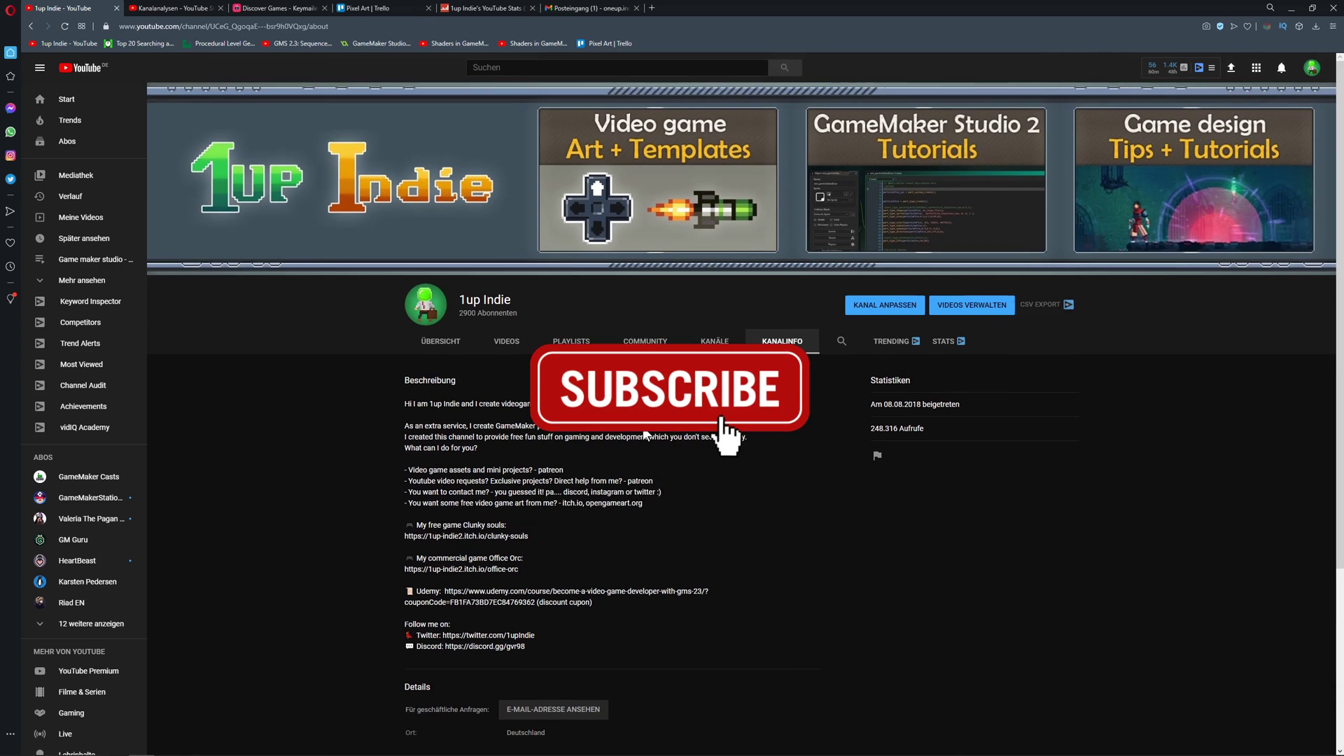
scroll(619, 508, "down", 2)
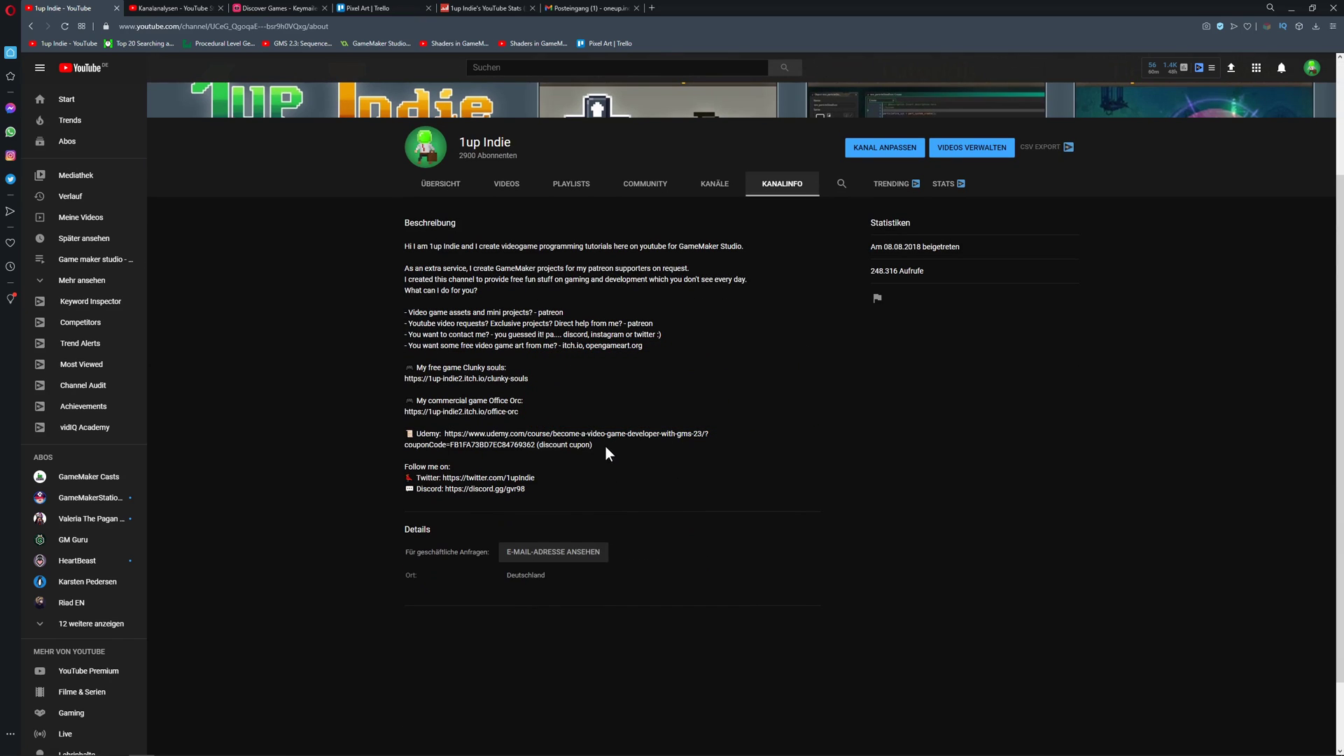
left_click_drag(605, 445, 518, 433)
left_click(627, 447)
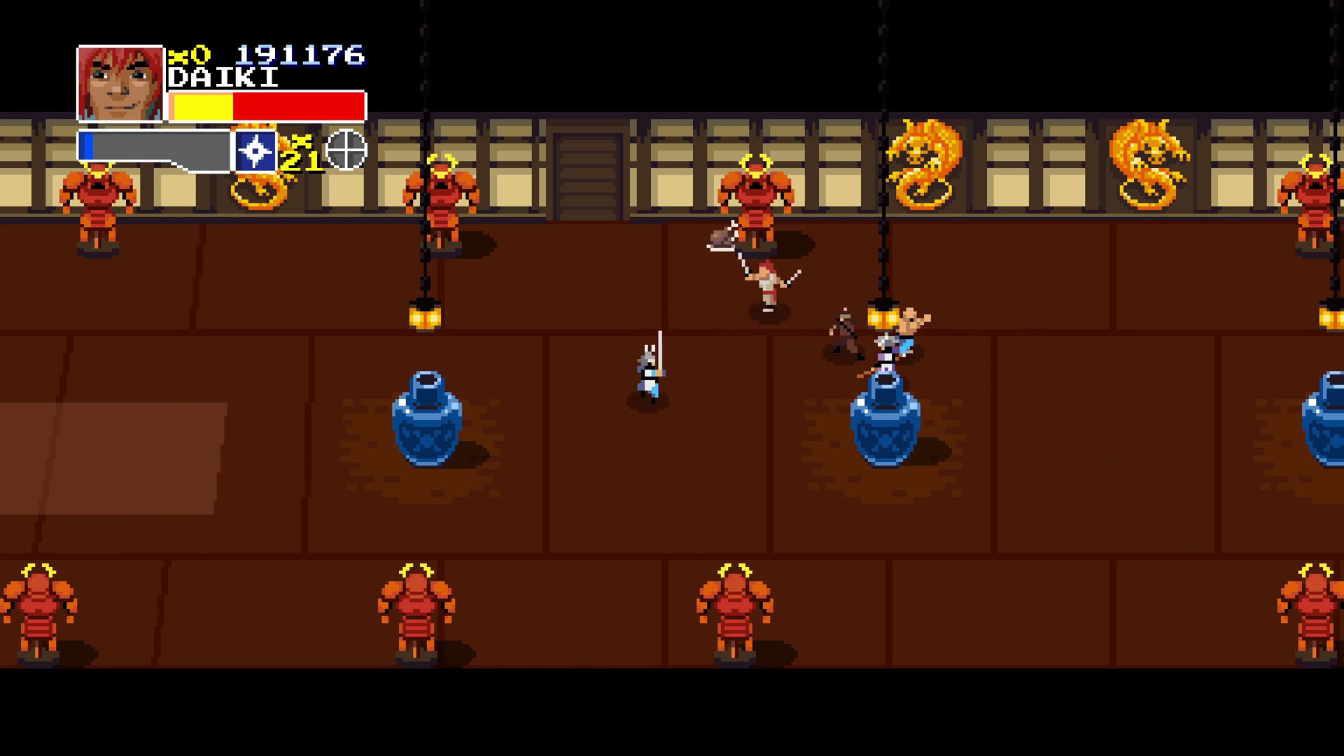
key("Left")
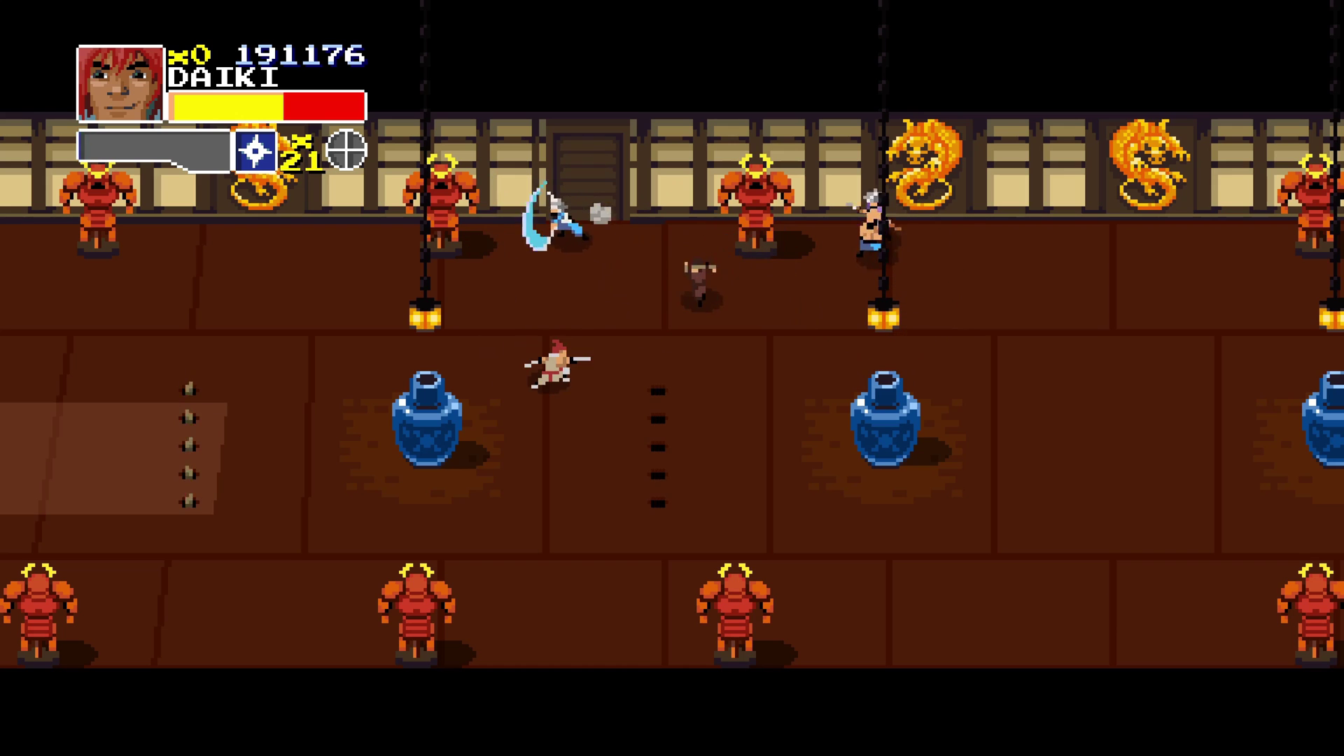